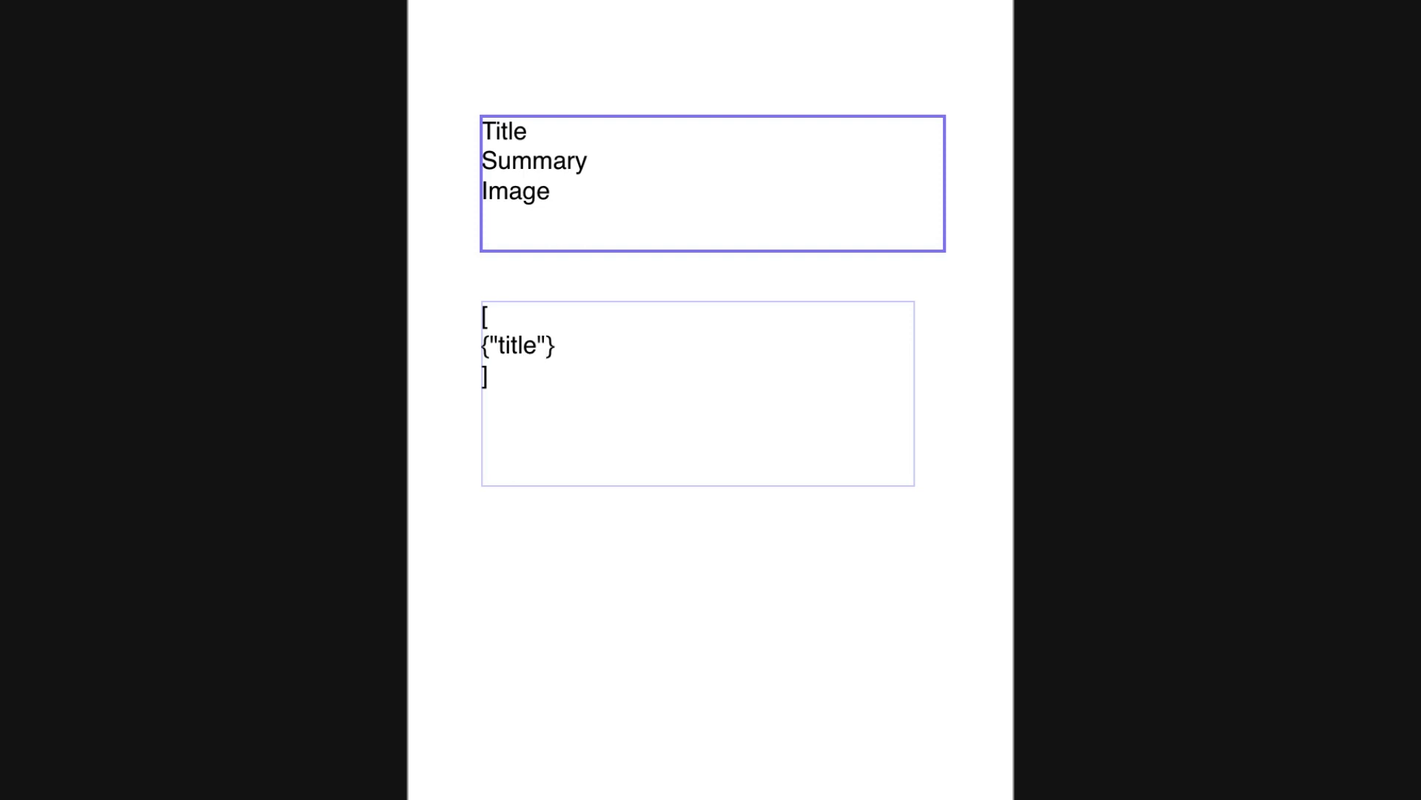
Give the title key the value "Jedi Knight", followed by a comma.
type(":")
type("\"")
type("\"")
key("Left")
type("Jedi KNight")
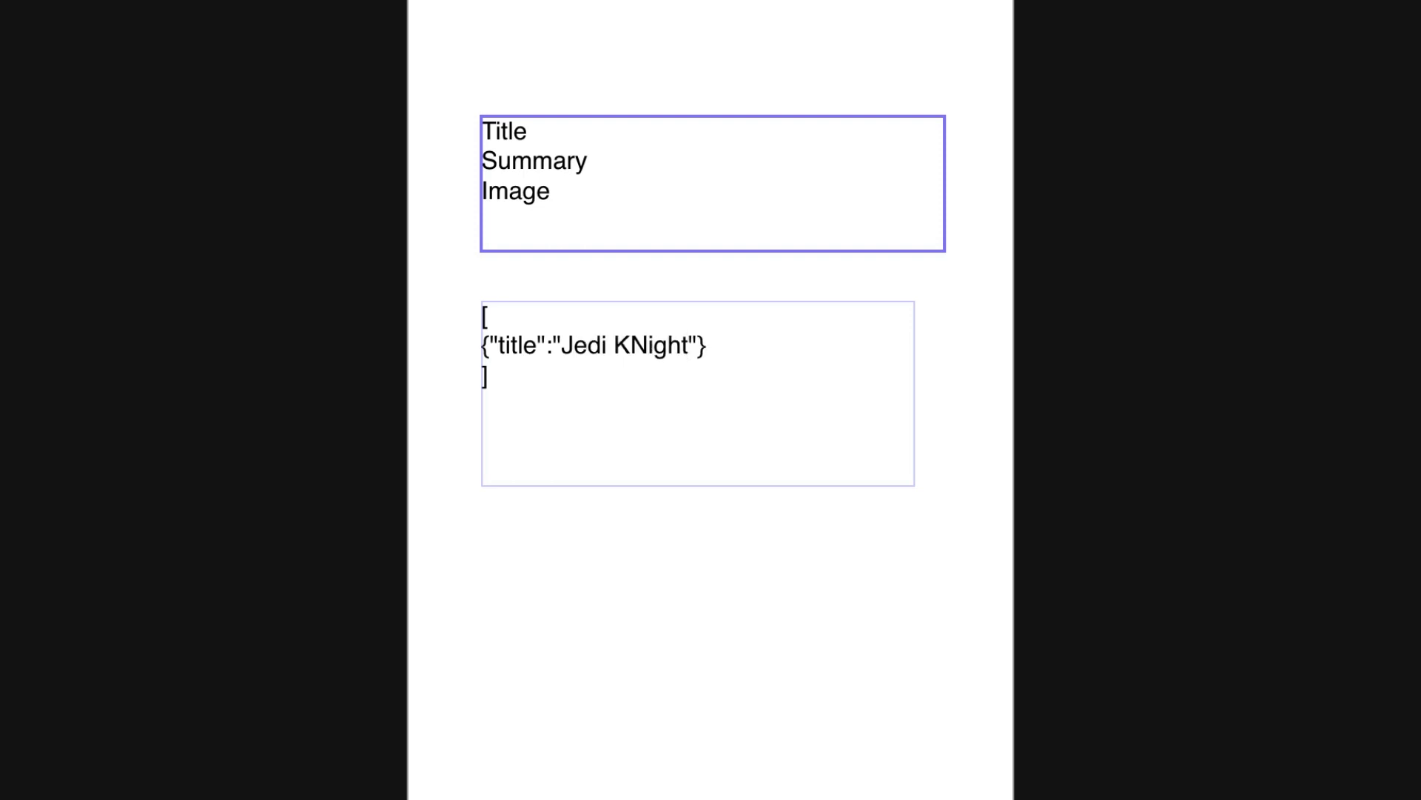
key("BackSpace")
key("BackSpace")
key("BackSpace")
key("BackSpace")
key("BackSpace")
type("night")
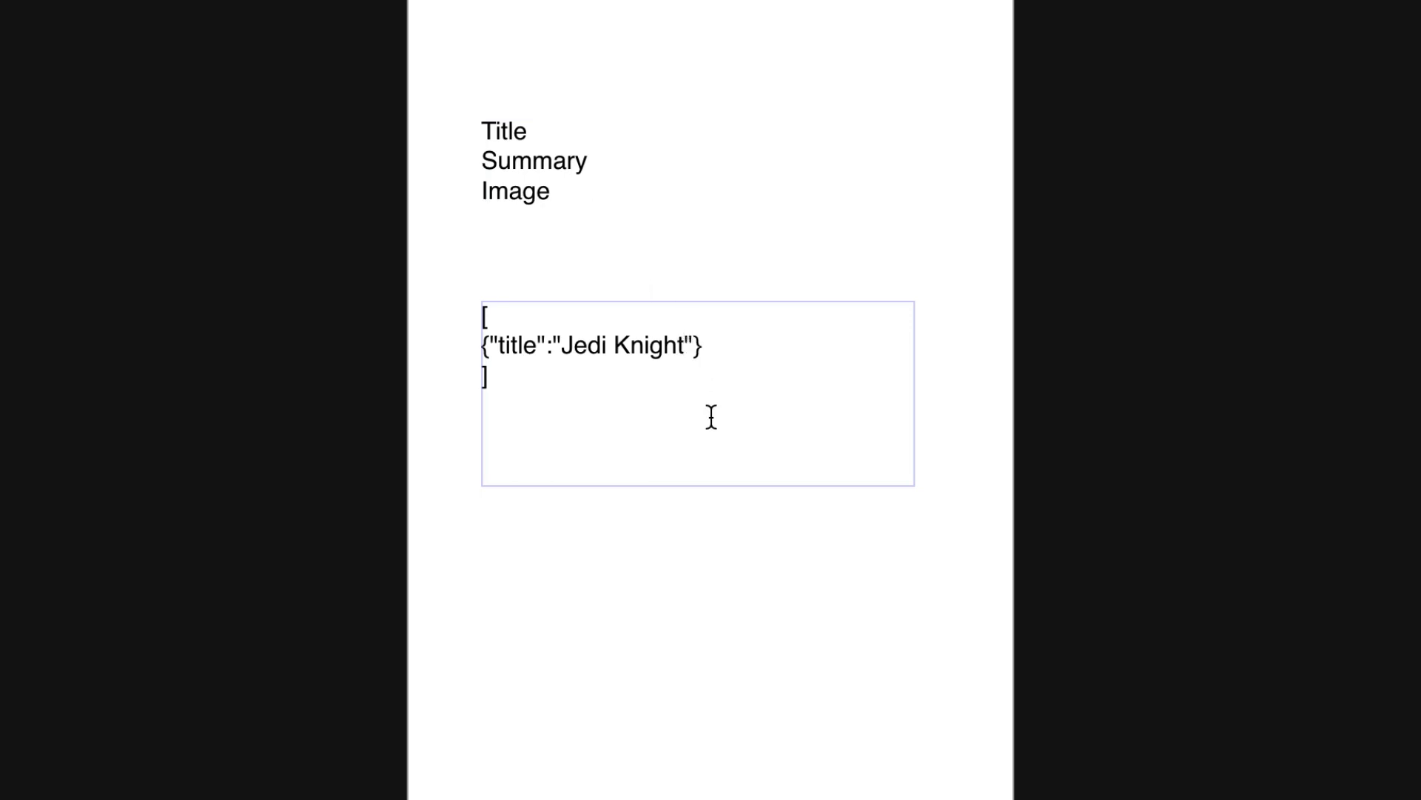
type(",")
Duplicate the "title":"Jedi Knight" pair inside the brackets.
left_click_drag(694, 345, 490, 345)
key("ctrl+c")
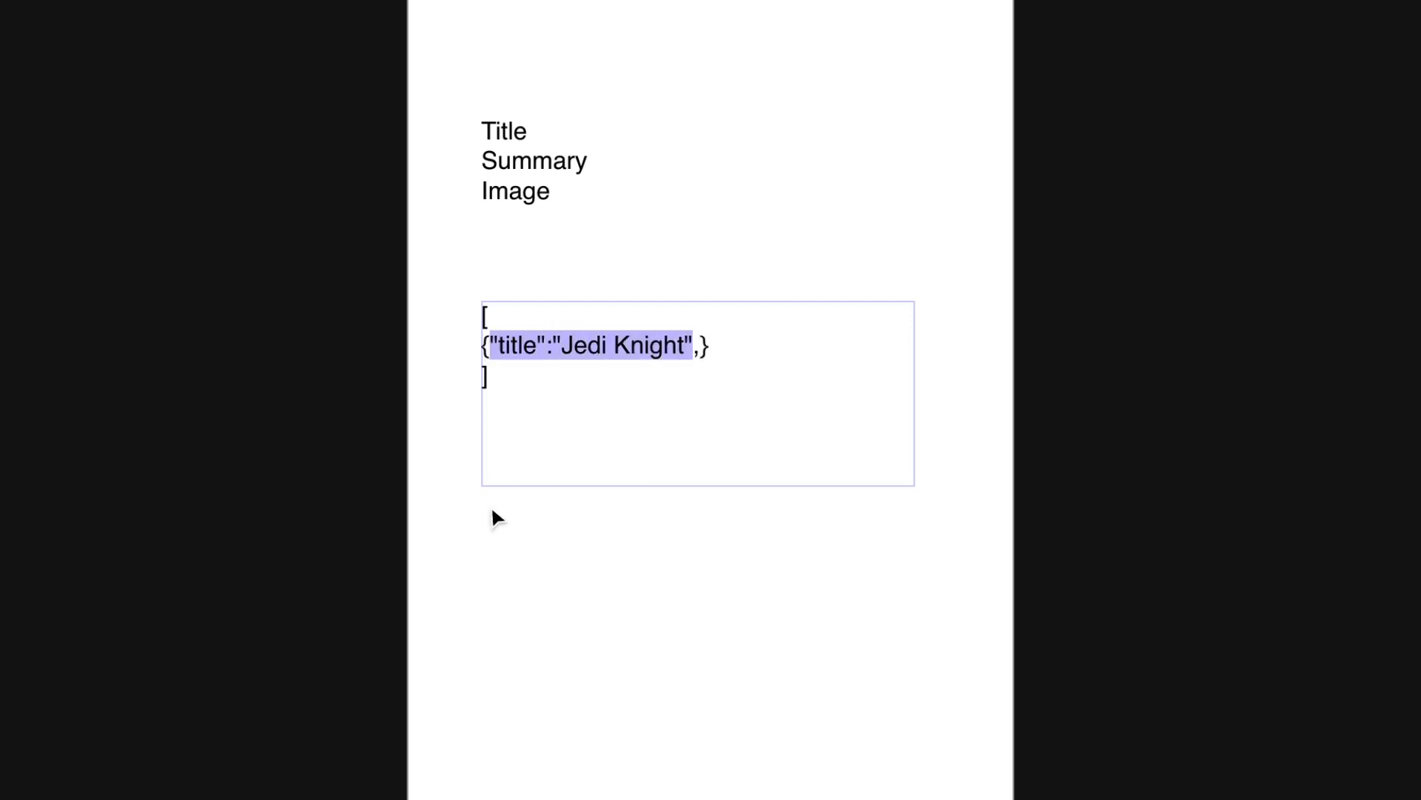
left_click(700, 345)
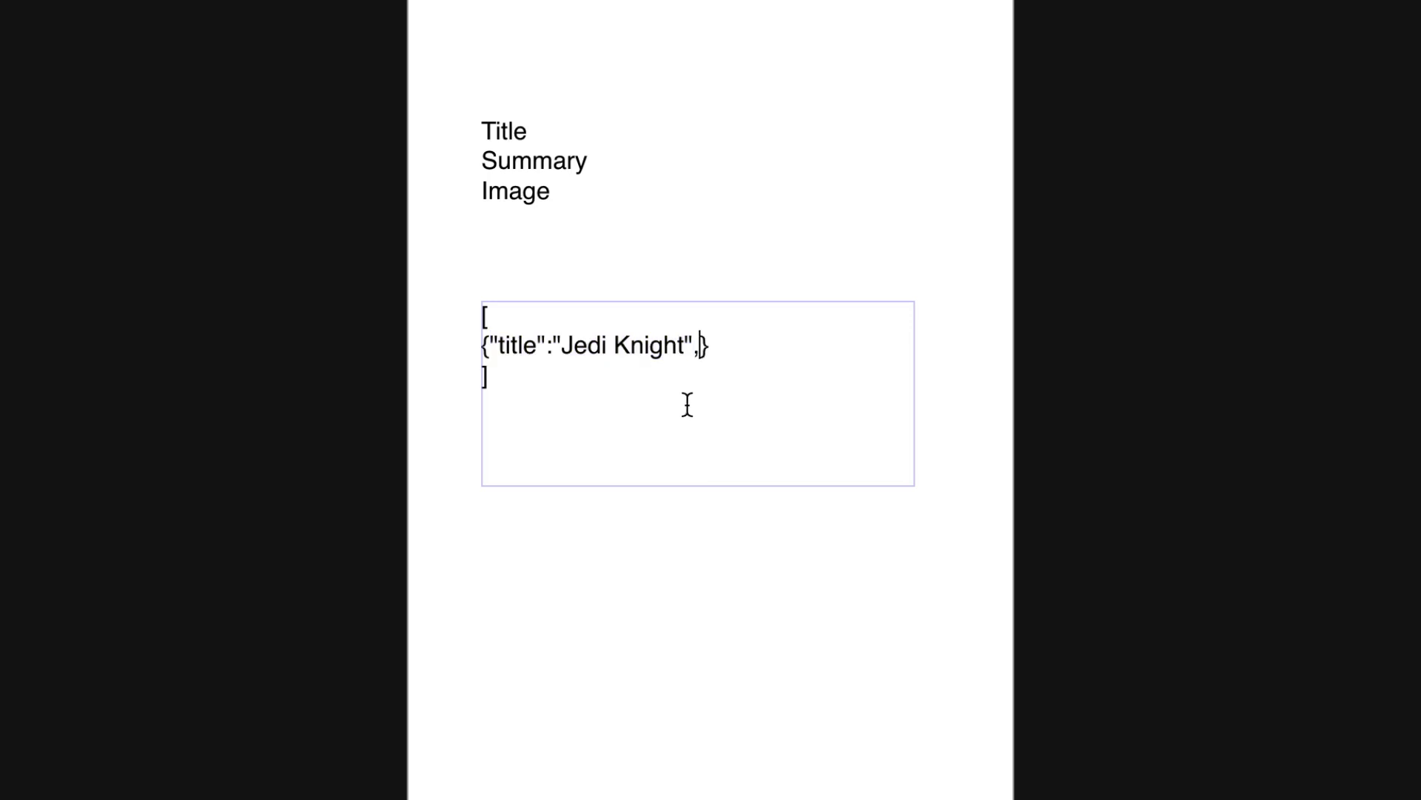
key("ctrl+v")
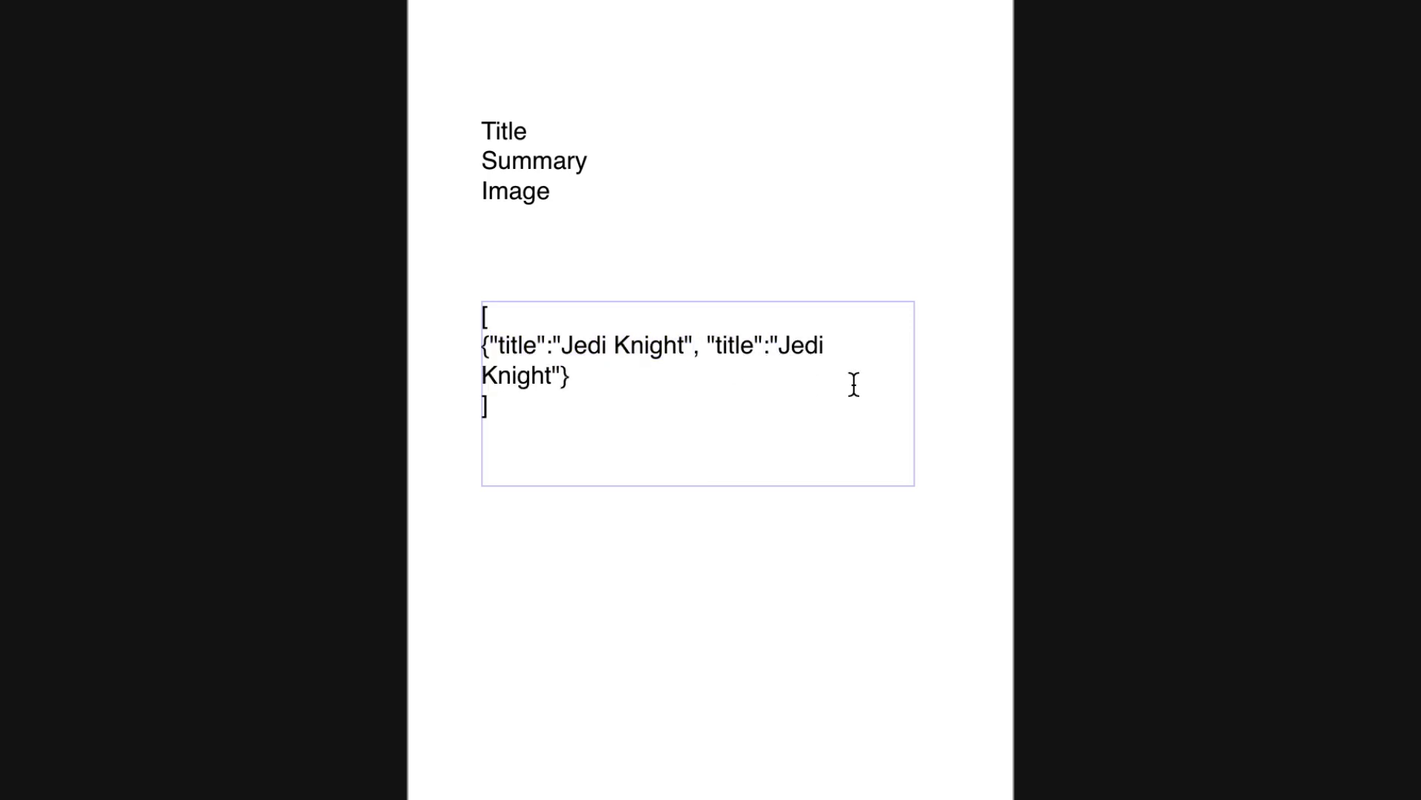
key("Right")
Copy the Jedi Knight summary text from HeroData.json in VS Code.
key("super+Tab")
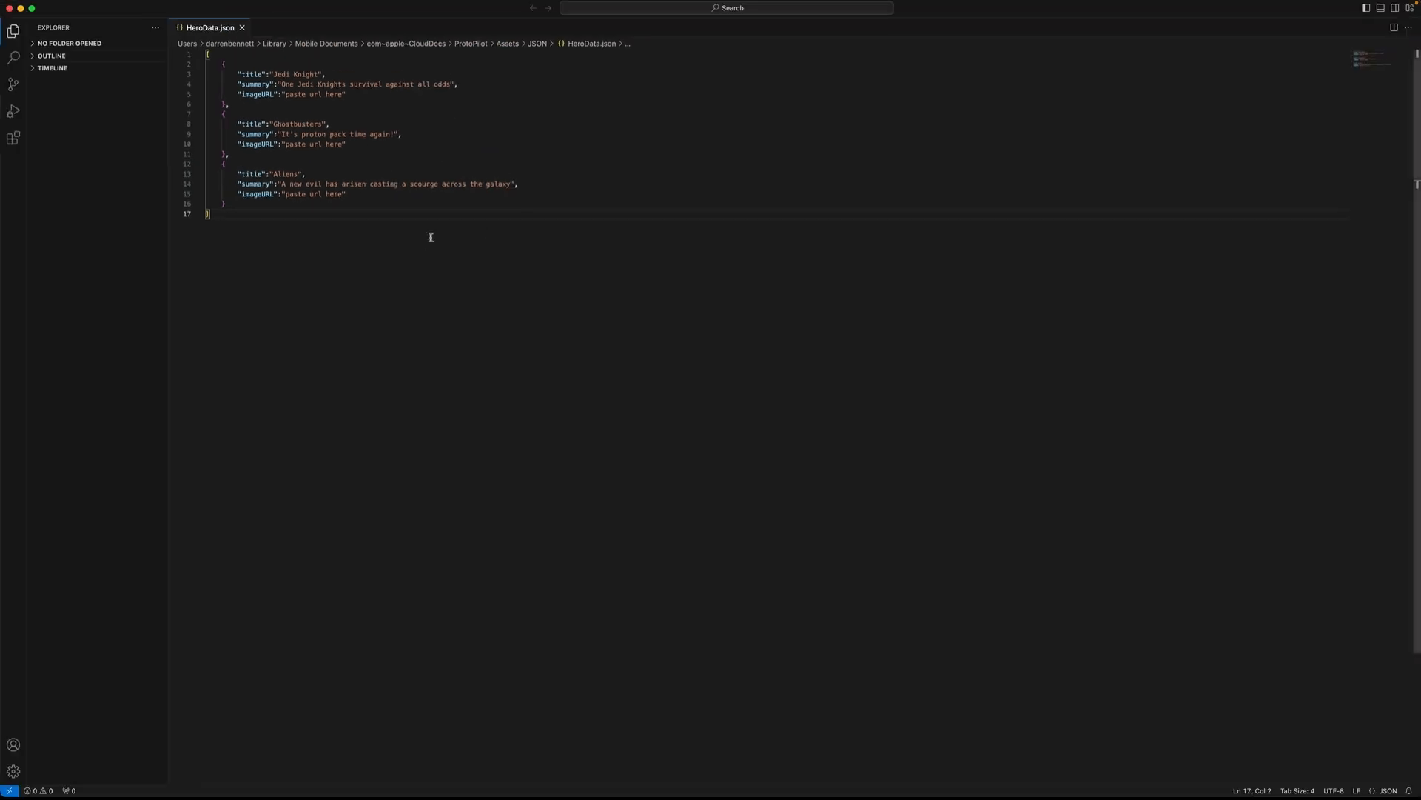
left_click(387, 112)
left_click_drag(450, 84, 282, 86)
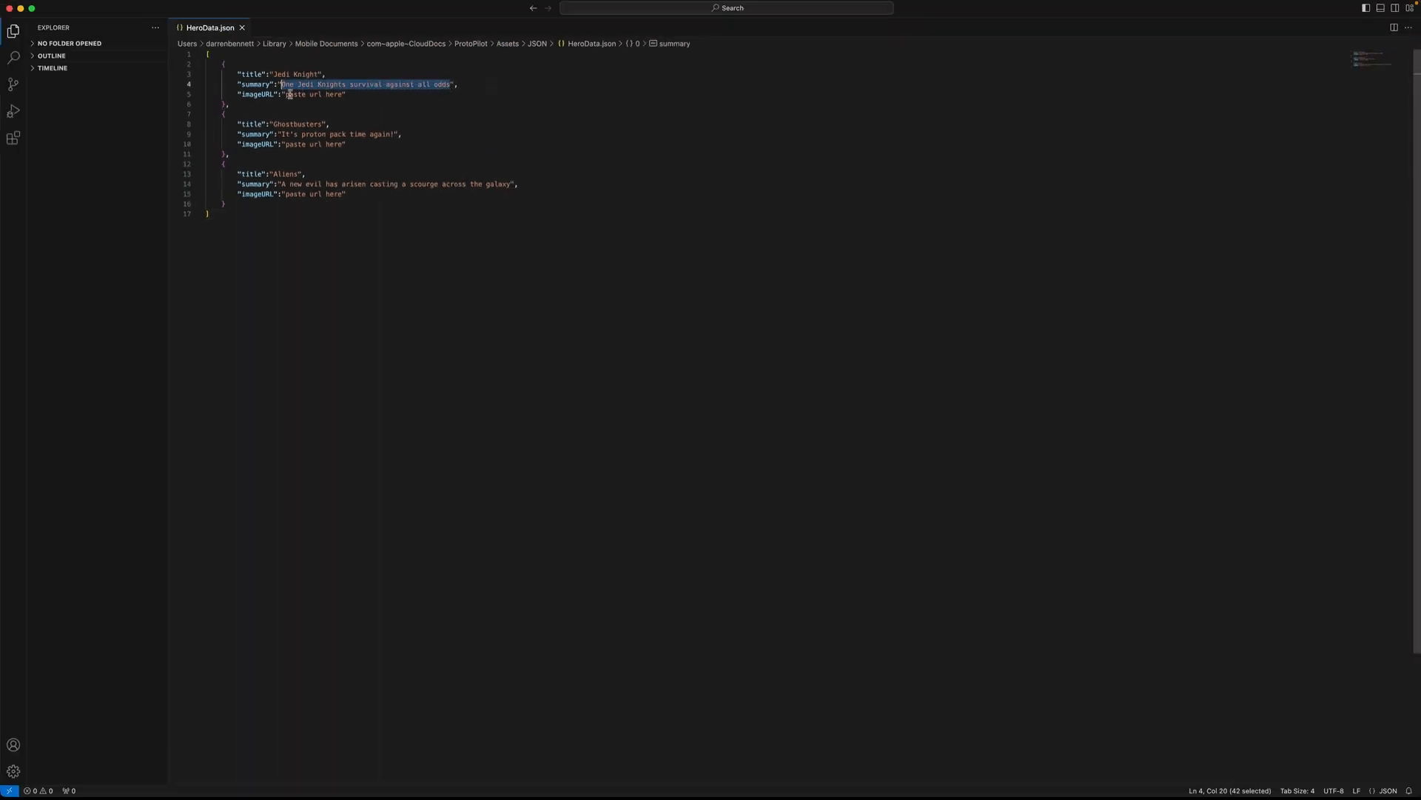
key("super+Tab")
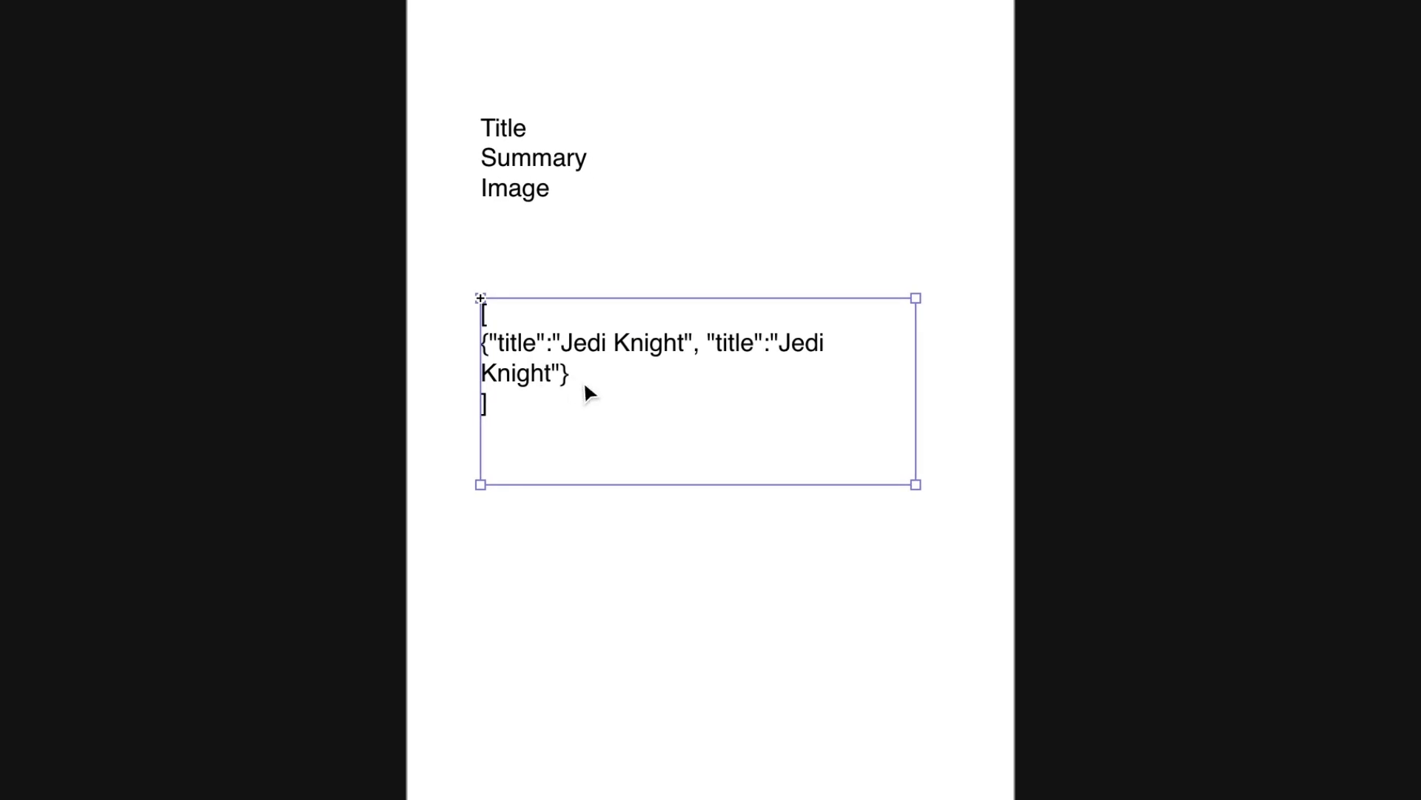
Replace the duplicate value with "One Jedi Knights survival against all odds" and rename its key to summary.
double_click(742, 368)
left_click(805, 342)
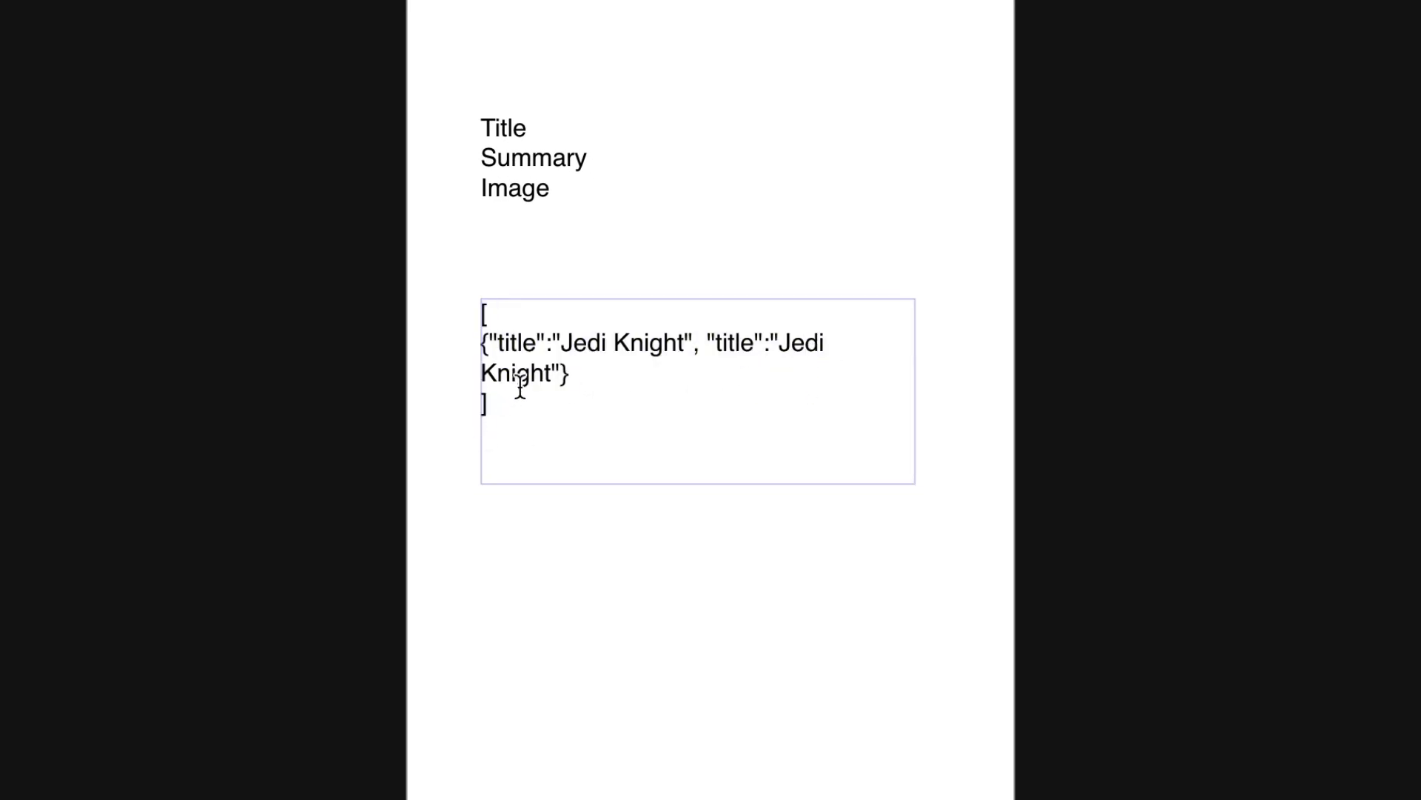
left_click_drag(776, 342, 548, 374)
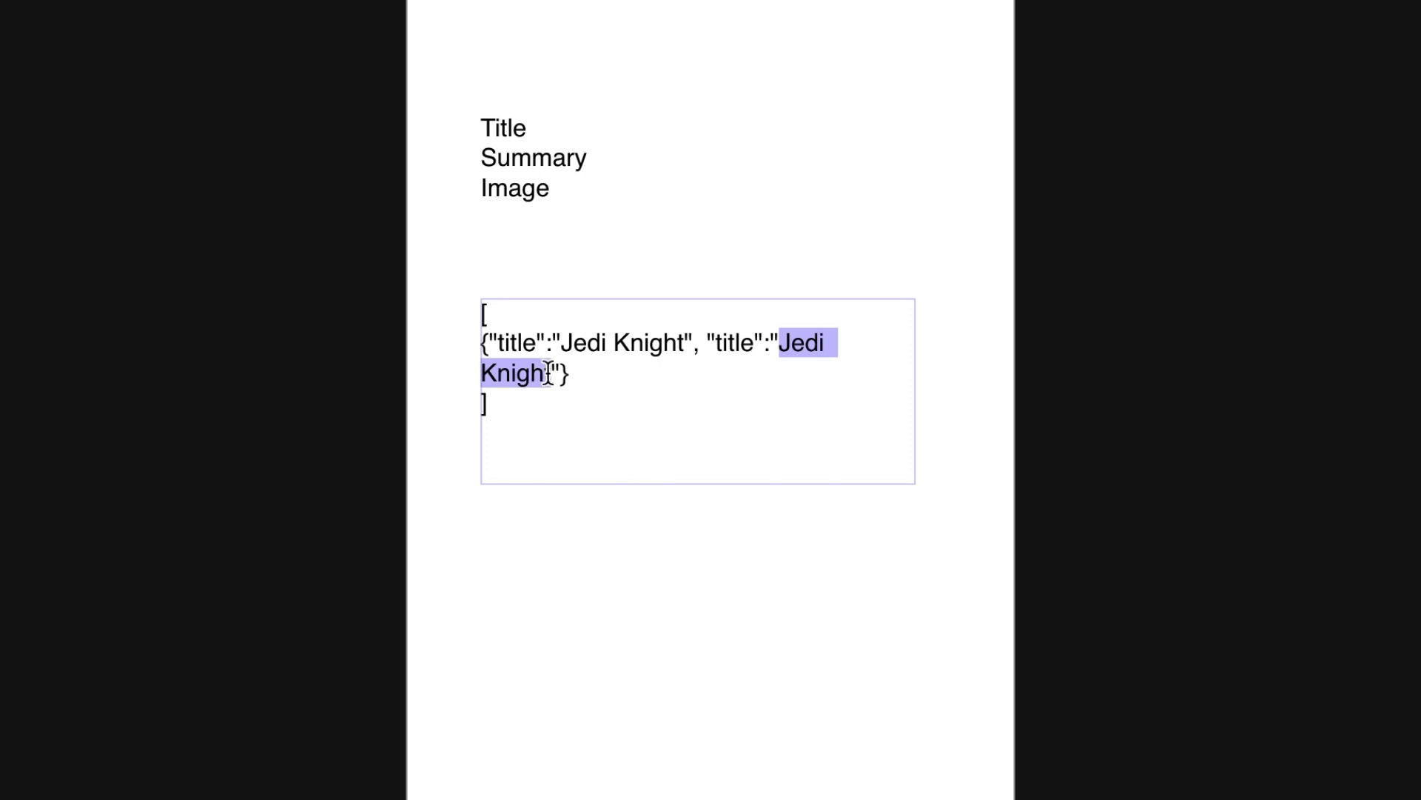
type("One Jedi Knight's survival against all odds")
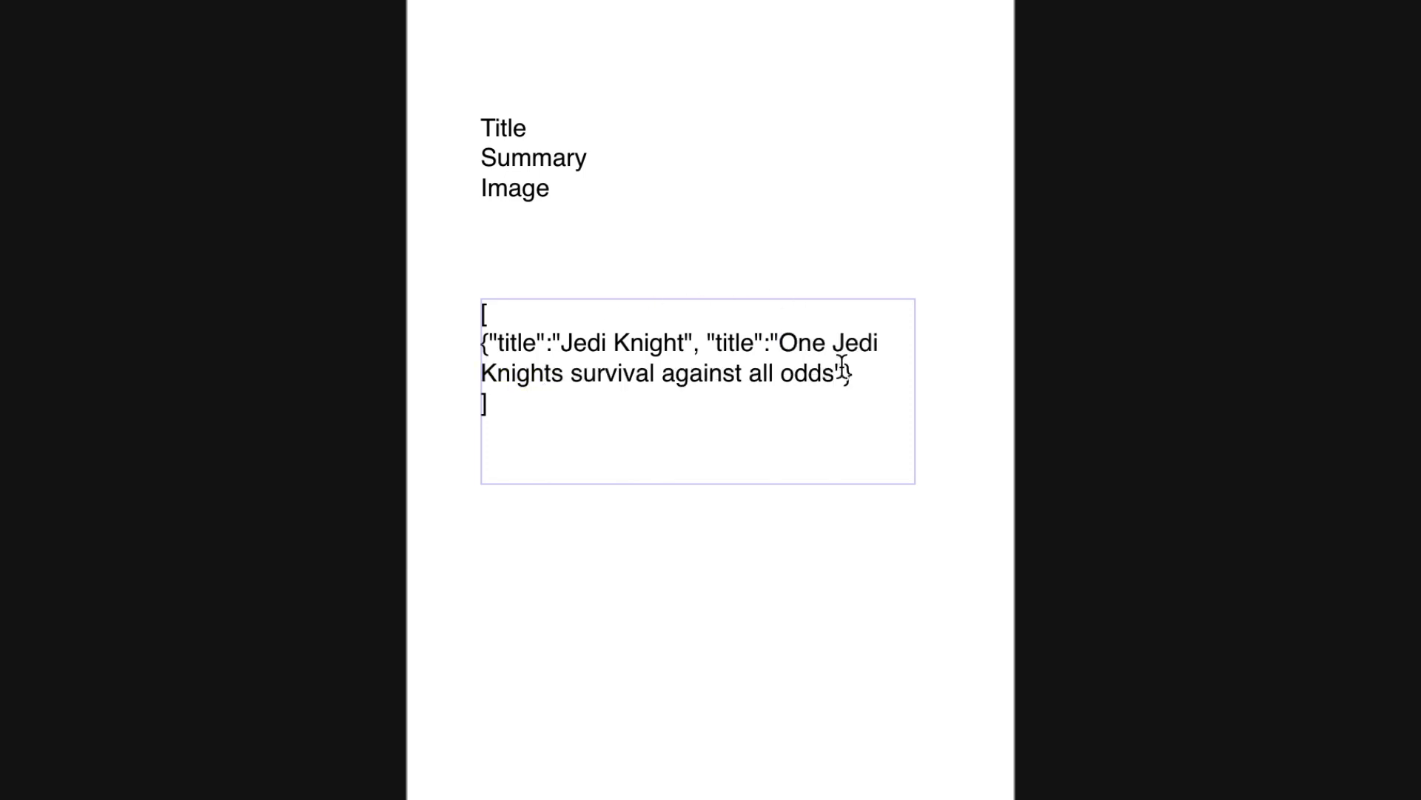
left_click(735, 373)
double_click(741, 342)
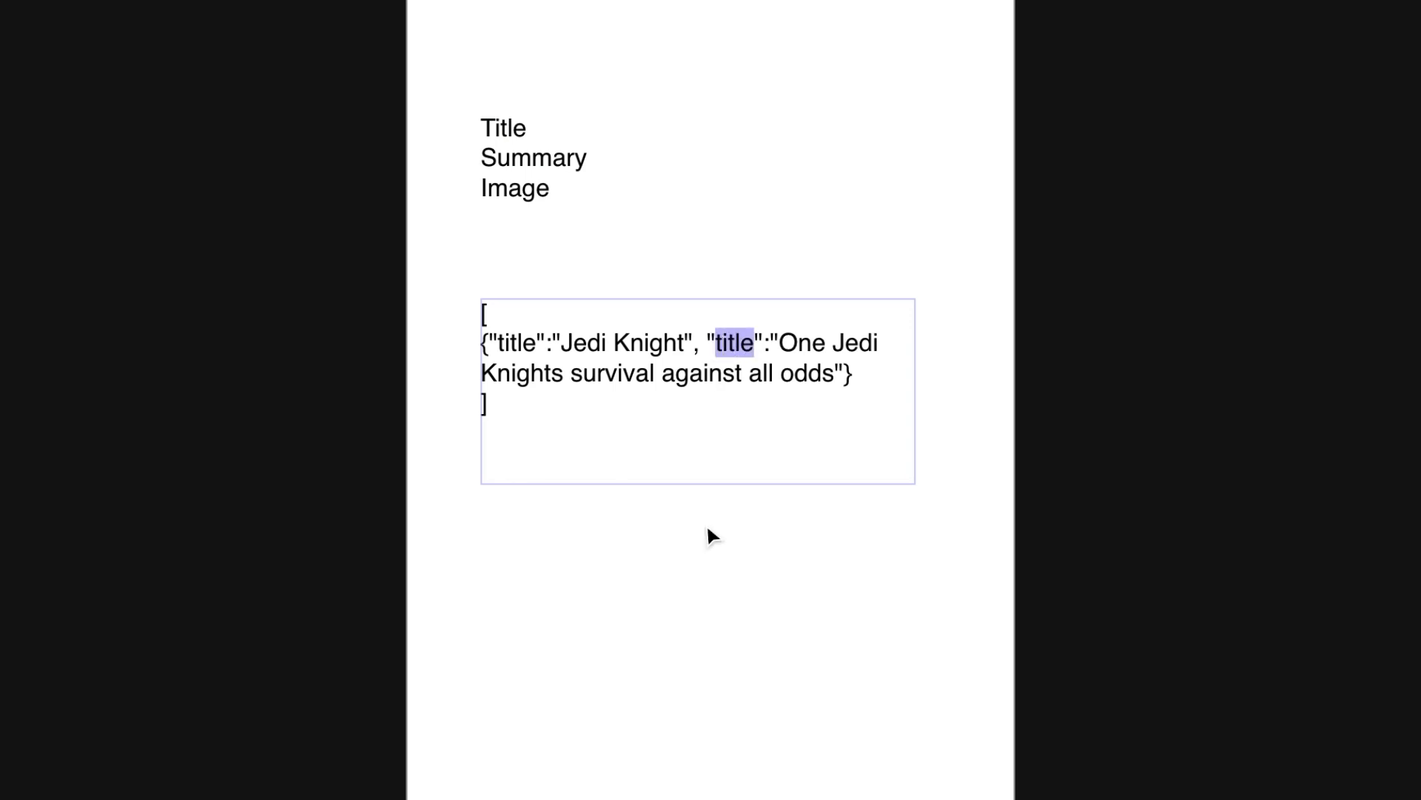
type("summary")
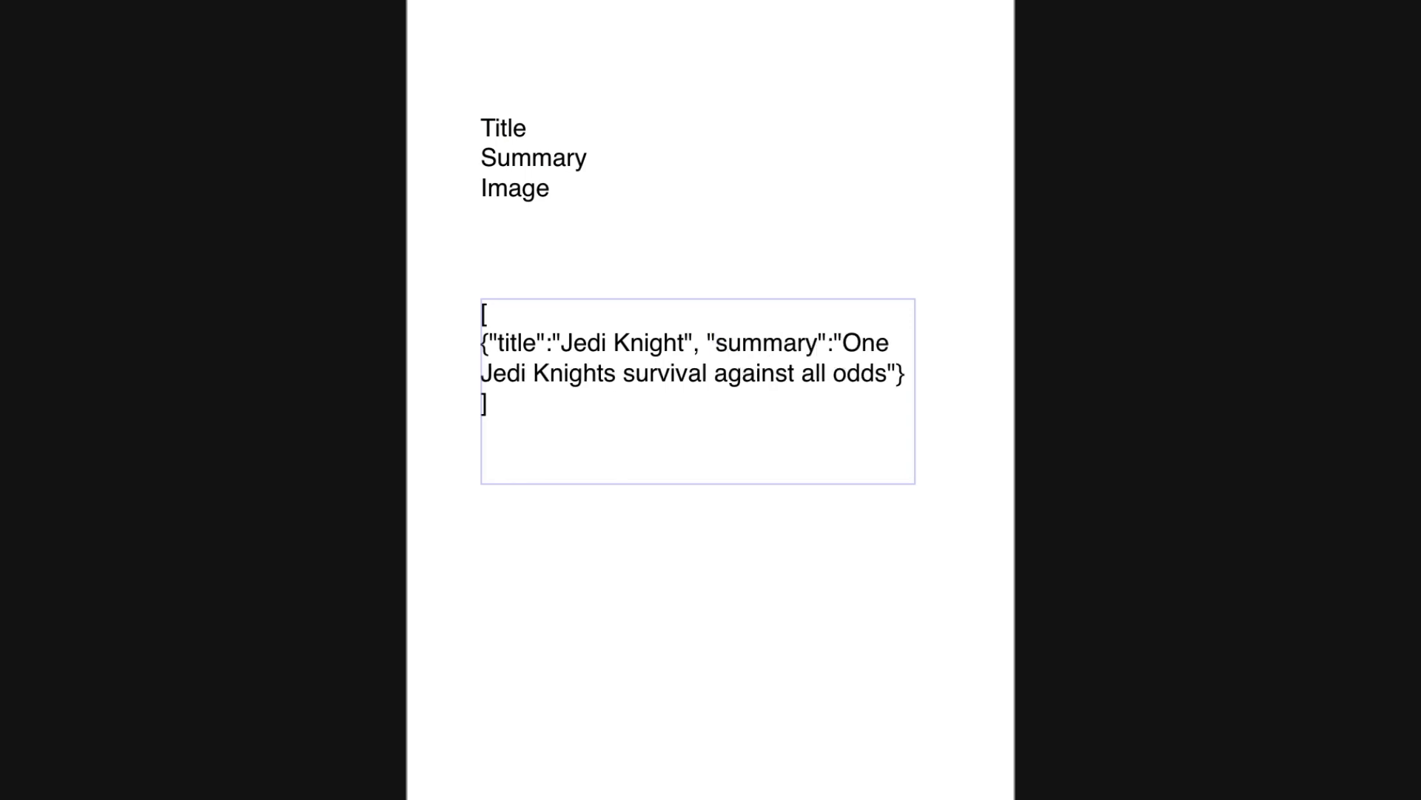
left_click(699, 647)
Put the opening brace, title pair, summary pair and closing brace on separate lines.
left_click_drag(659, 400, 659, 402)
double_click(751, 353)
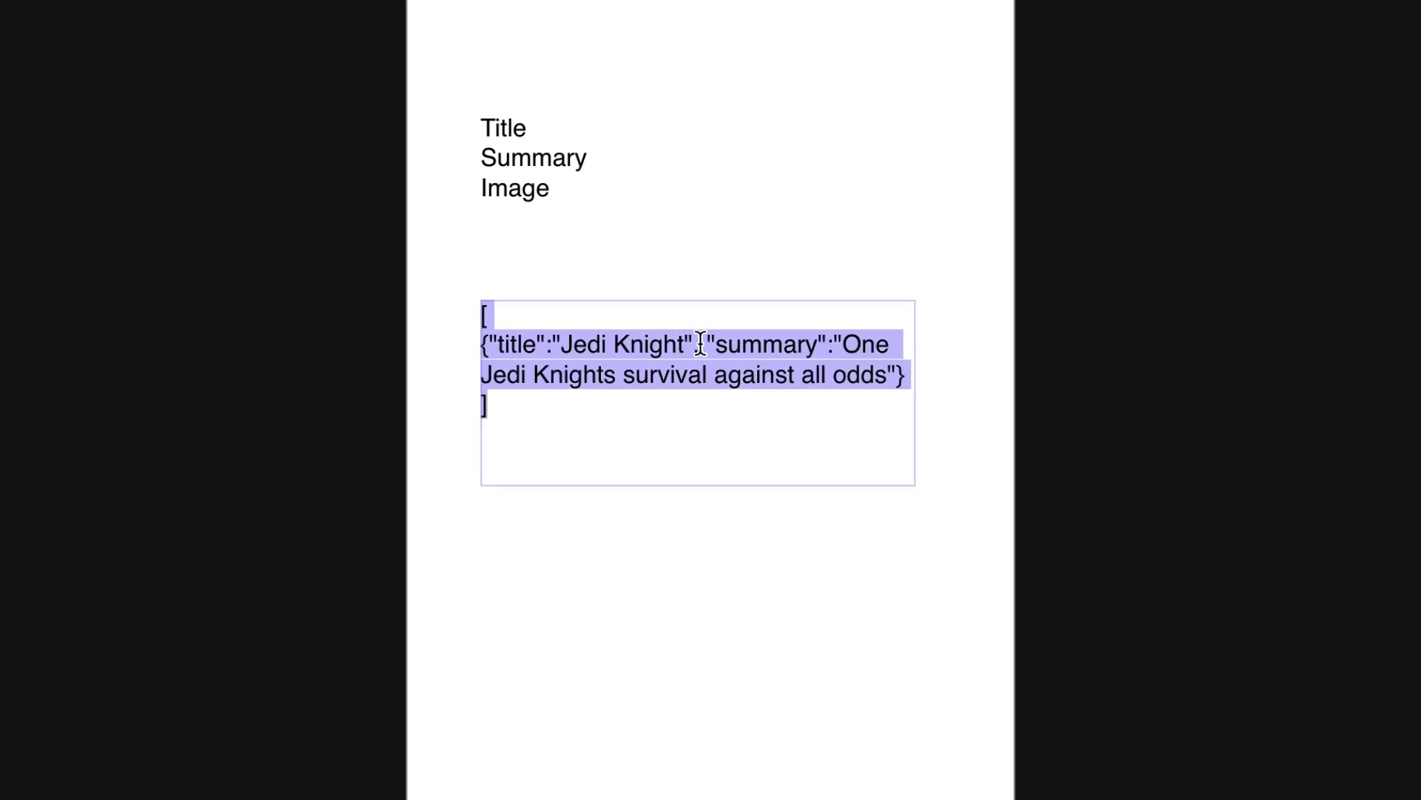
left_click(701, 344)
key("Return")
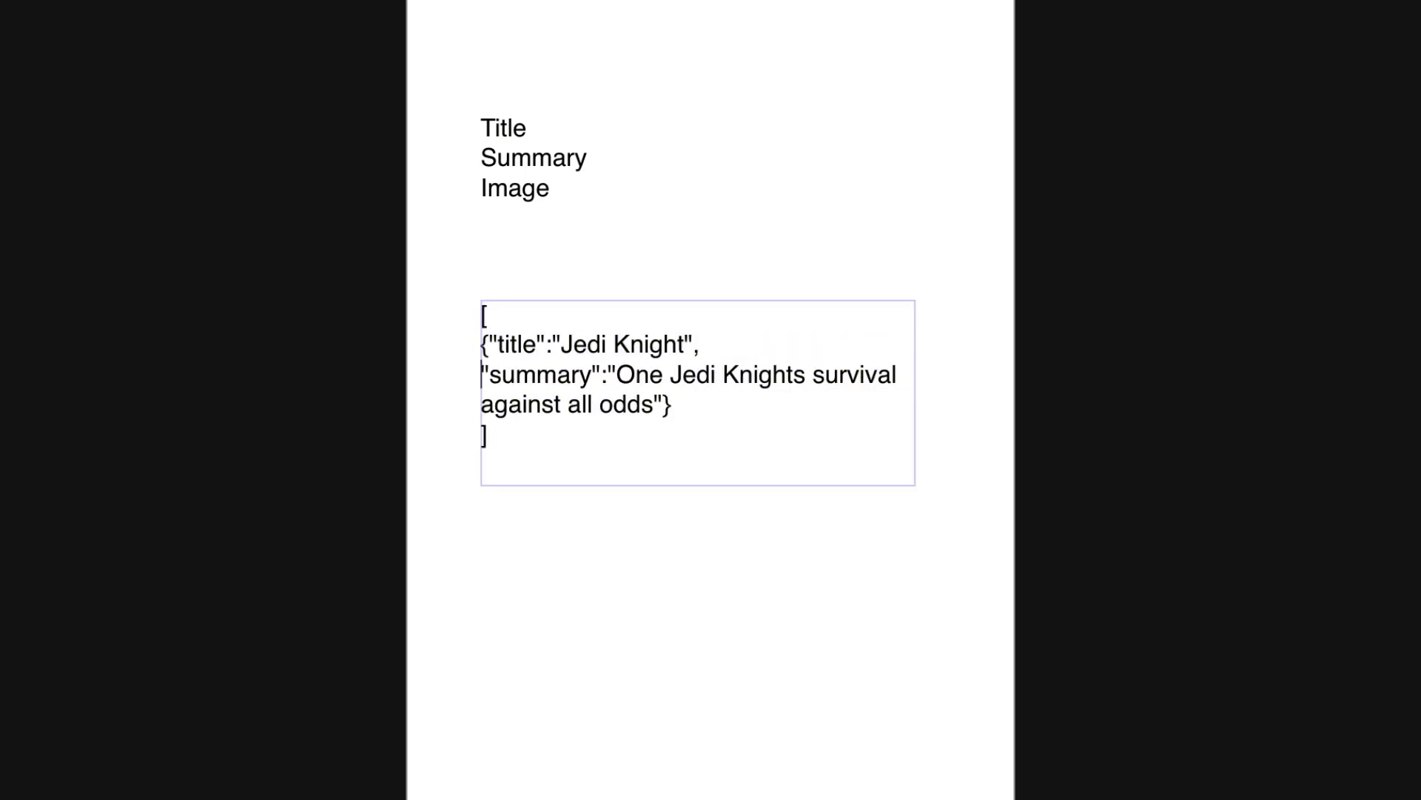
left_click(489, 344)
key("Return")
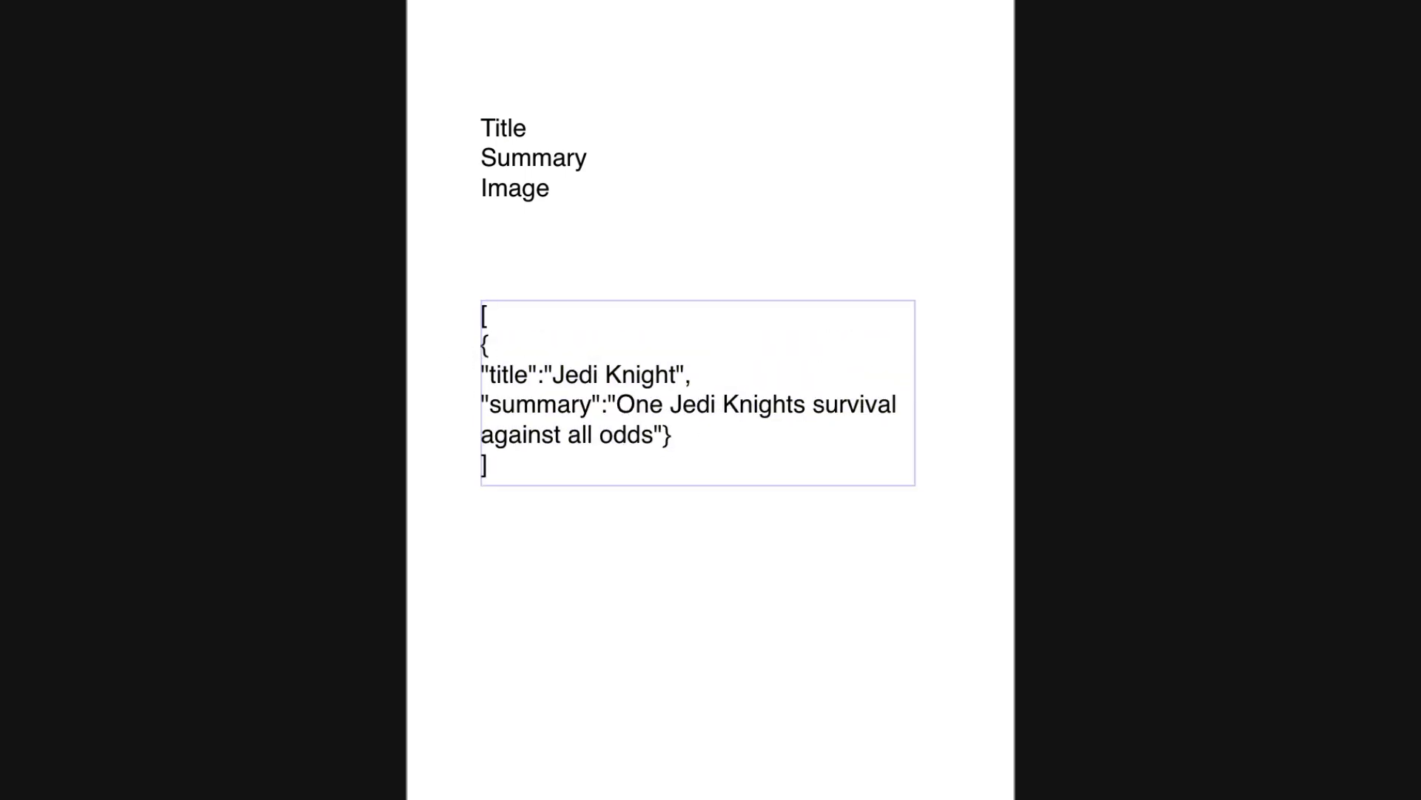
left_click(662, 441)
key("Return")
left_click_drag(696, 374, 466, 386)
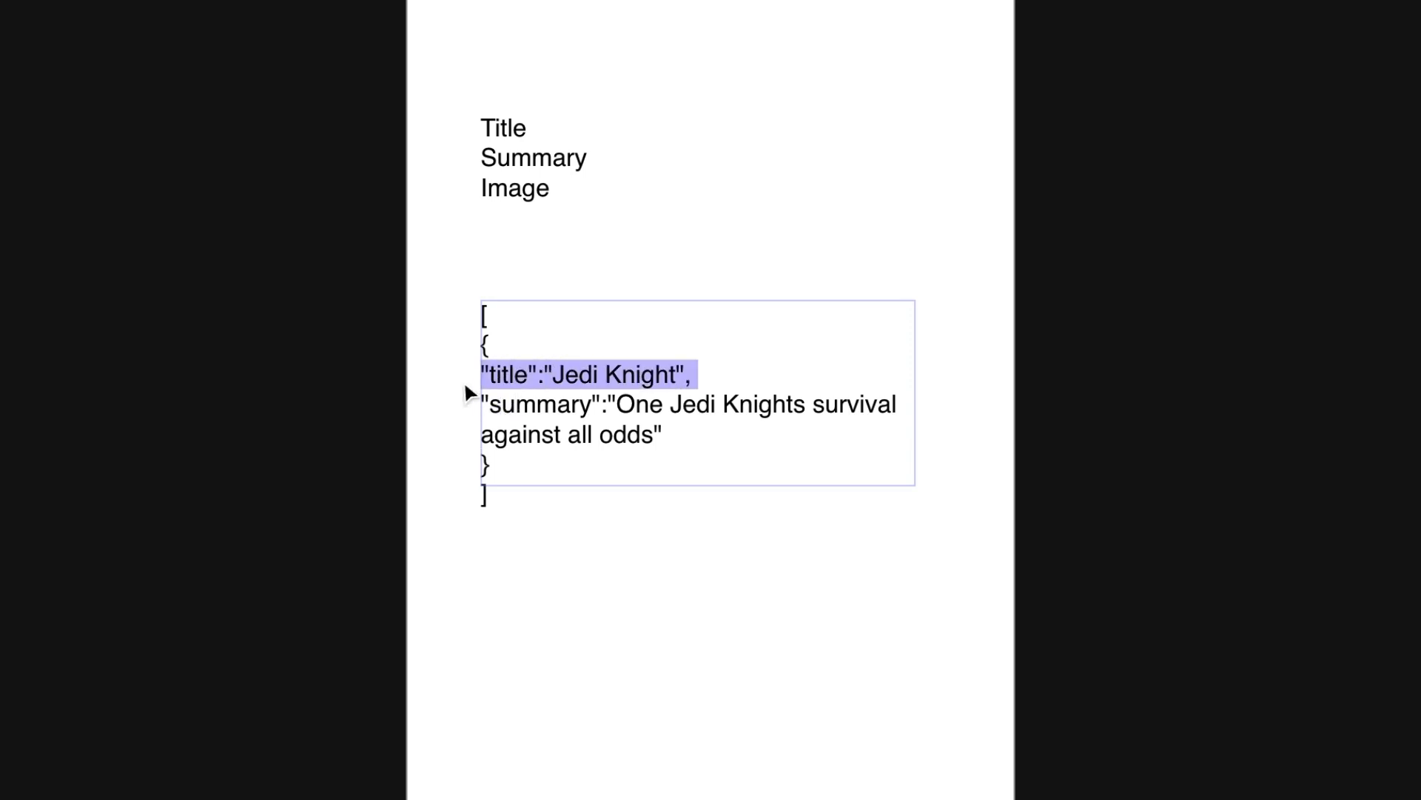
left_click_drag(670, 437, 455, 410)
left_click(675, 434)
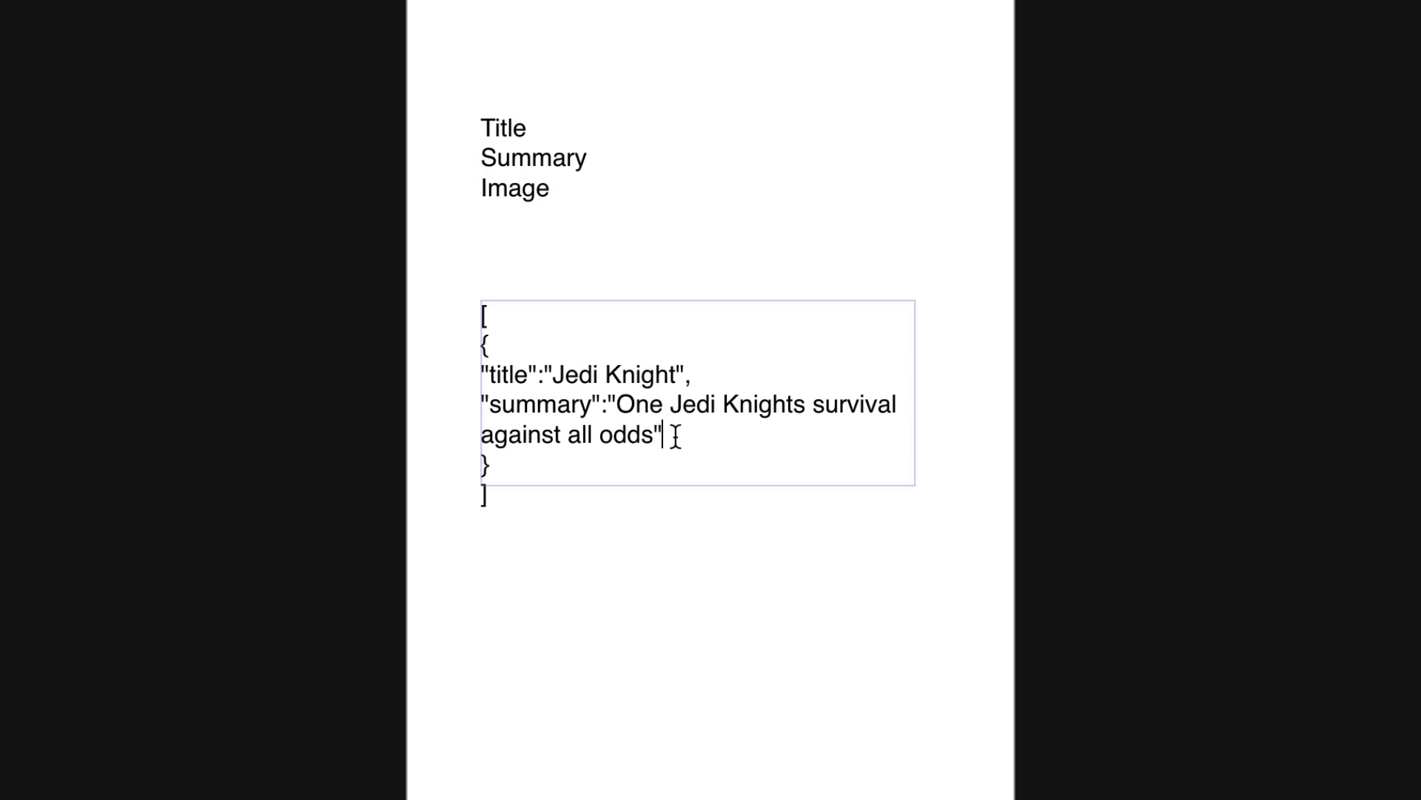
type(",")
key("Return")
type("\"imageURL")
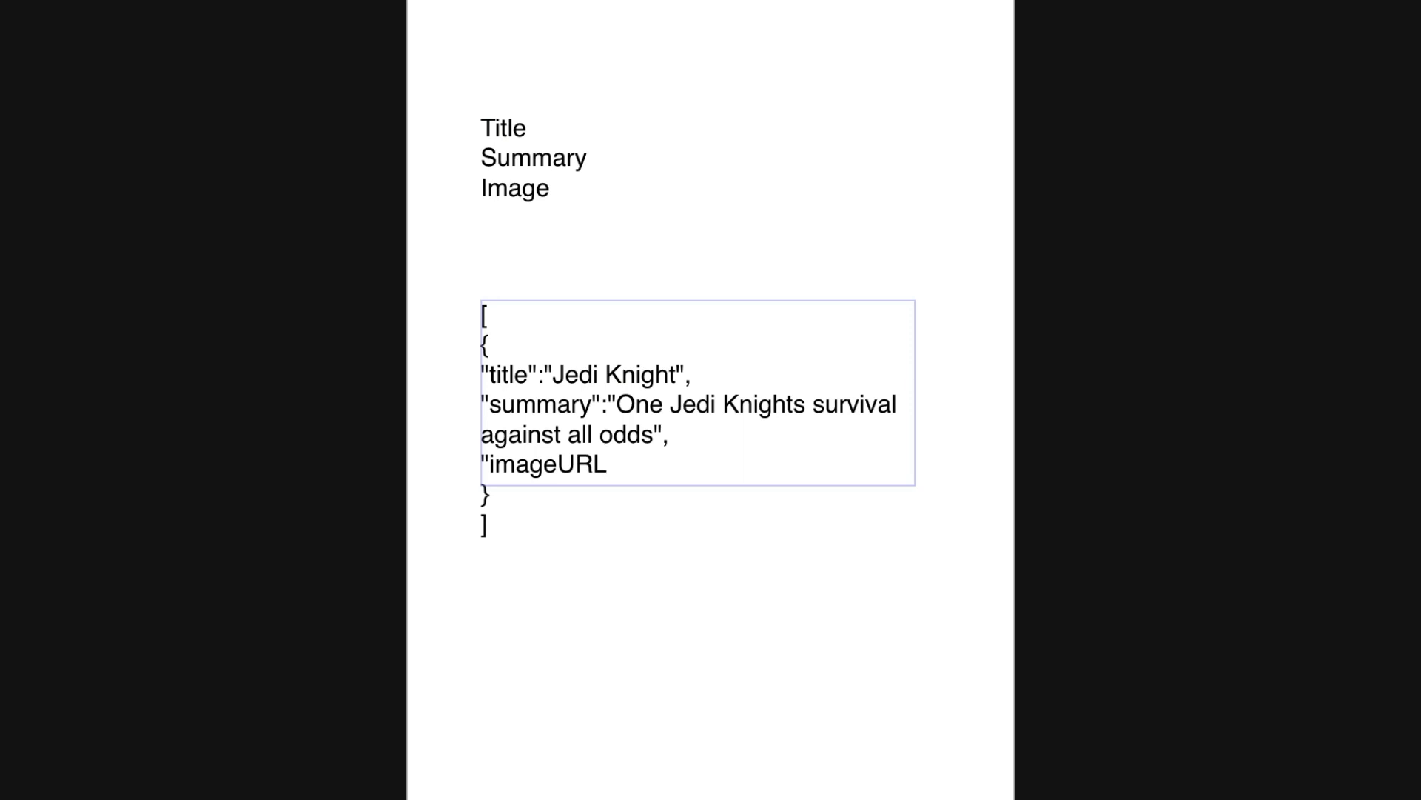
type("\":\"\"")
left_click(634, 465)
type("http://www.my")
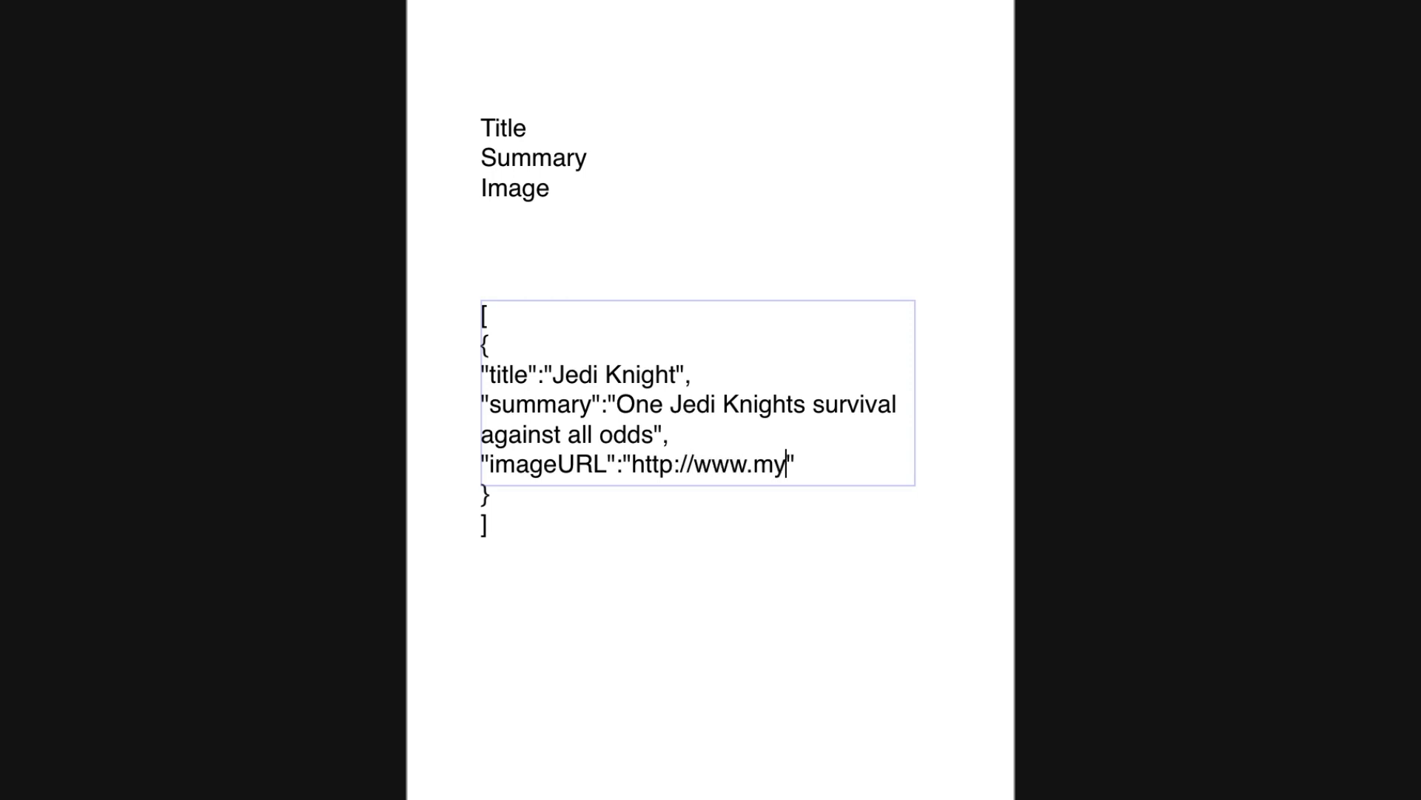
type("site.")
type("com/i")
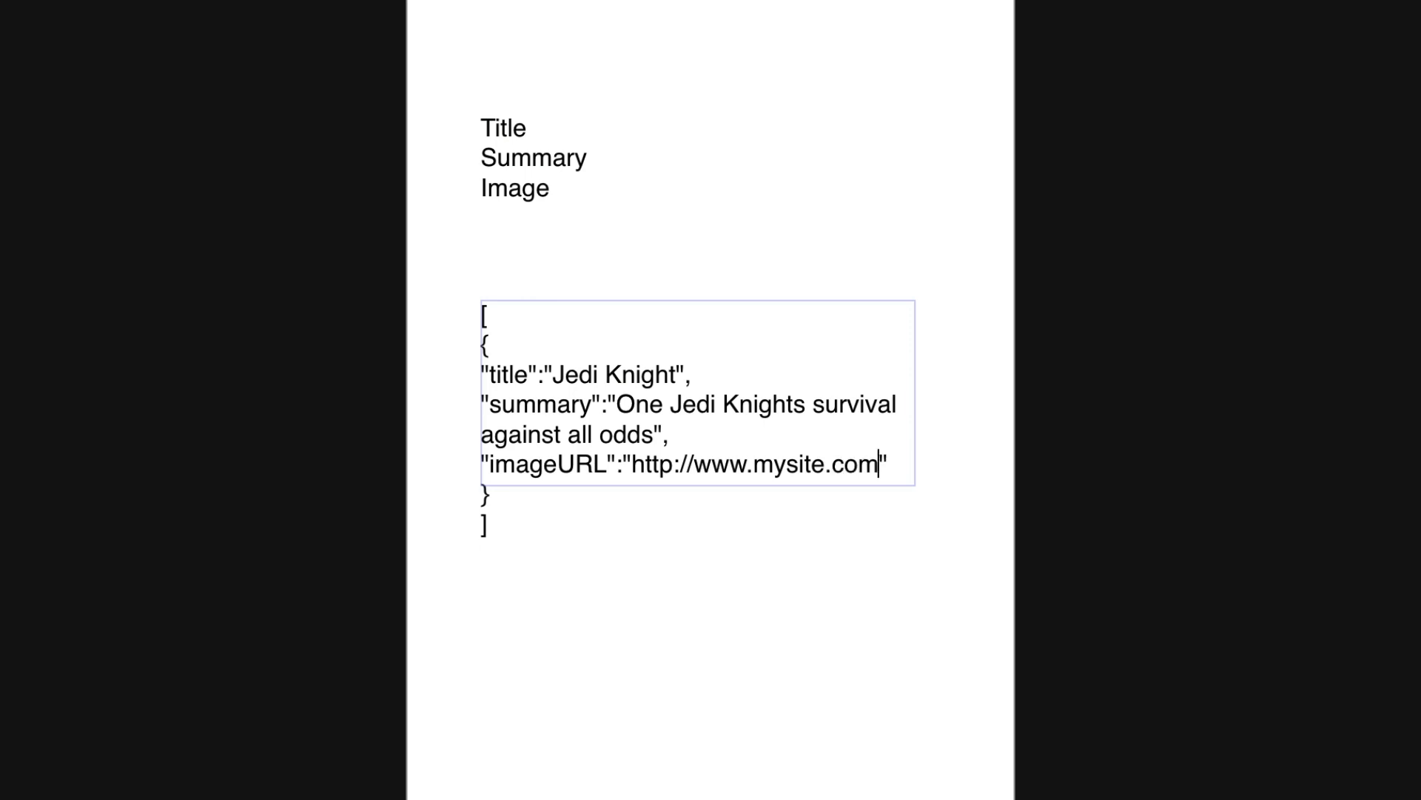
type("mage.jp")
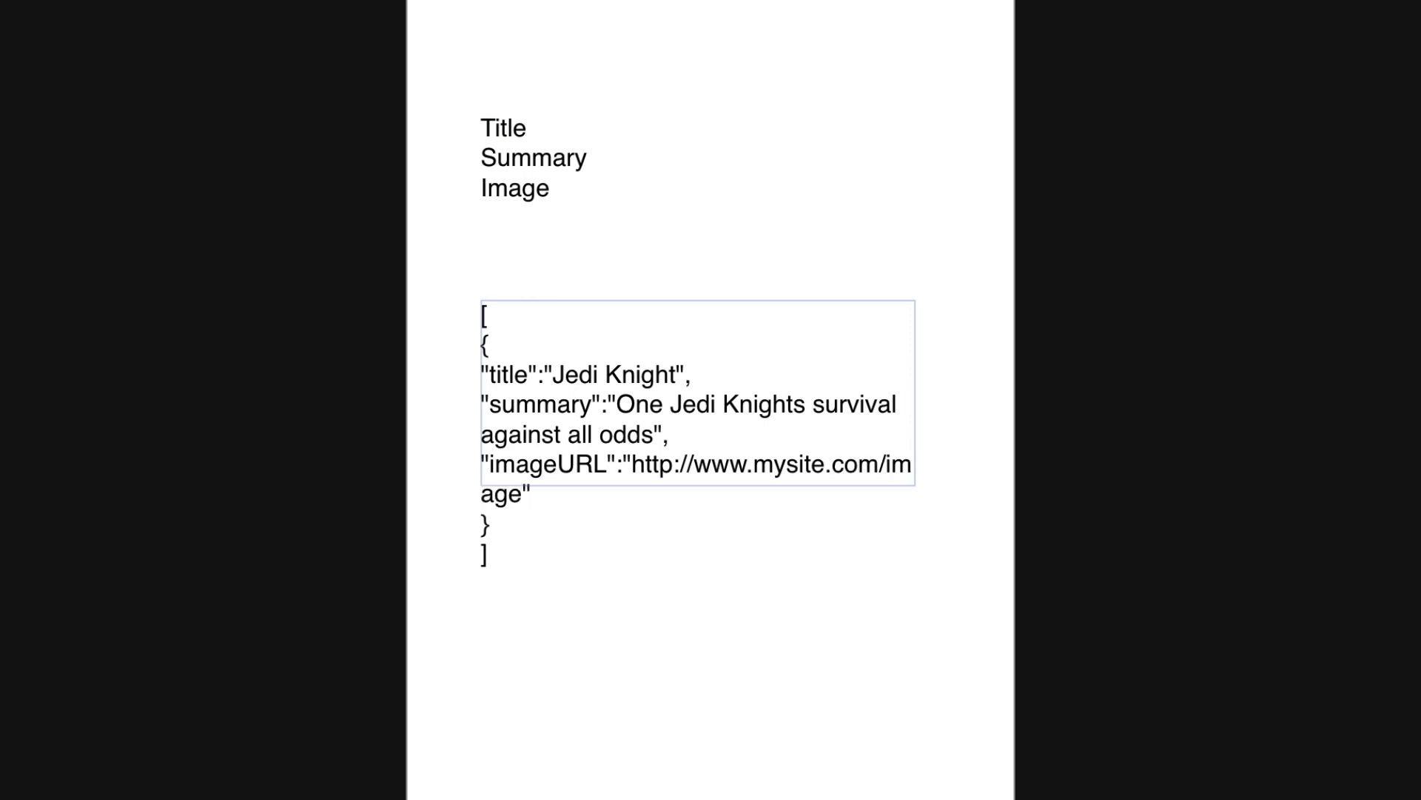
type("g")
left_click_drag(482, 344, 587, 514)
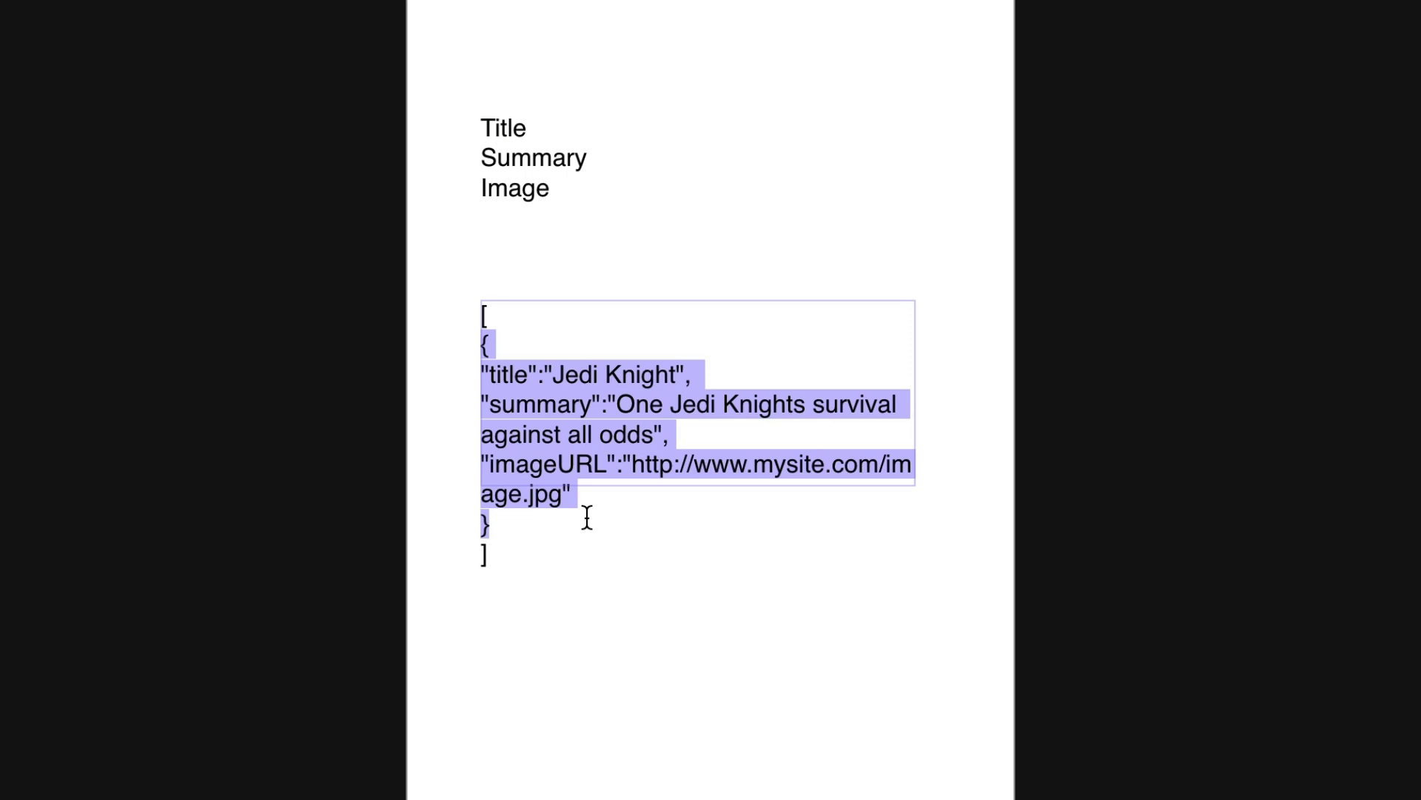
Enlarge the JSON text box so every line is visible.
left_click(565, 531)
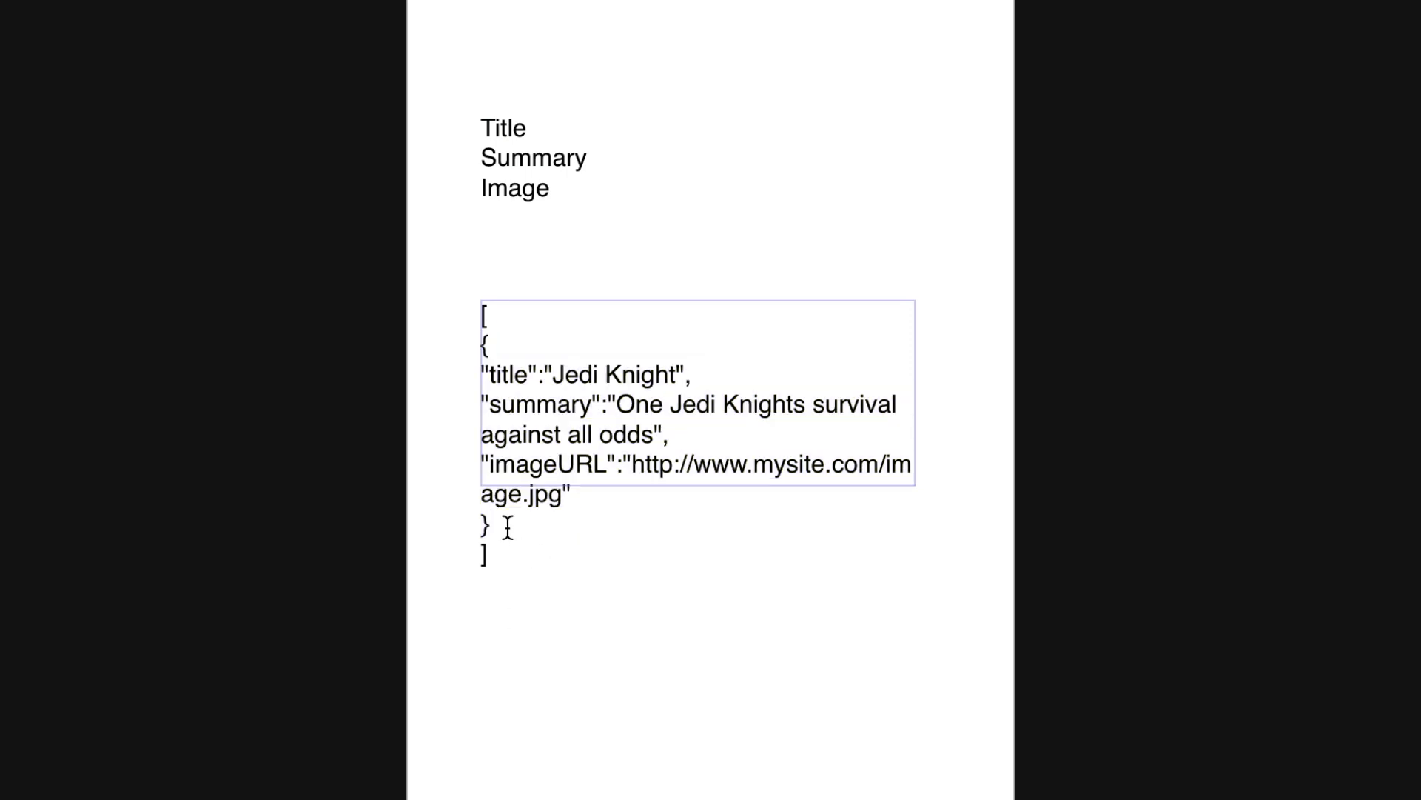
left_click_drag(491, 527, 481, 463)
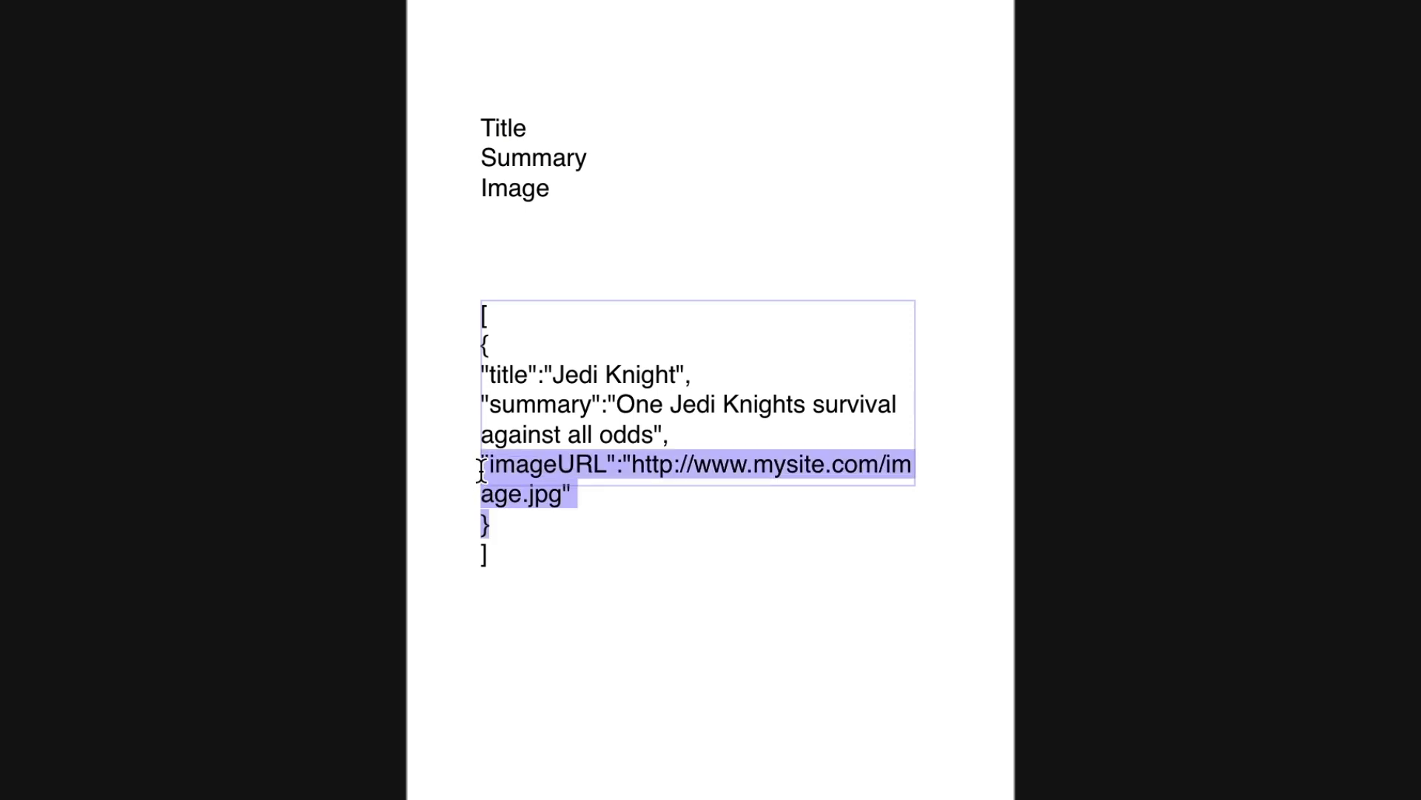
key("Escape")
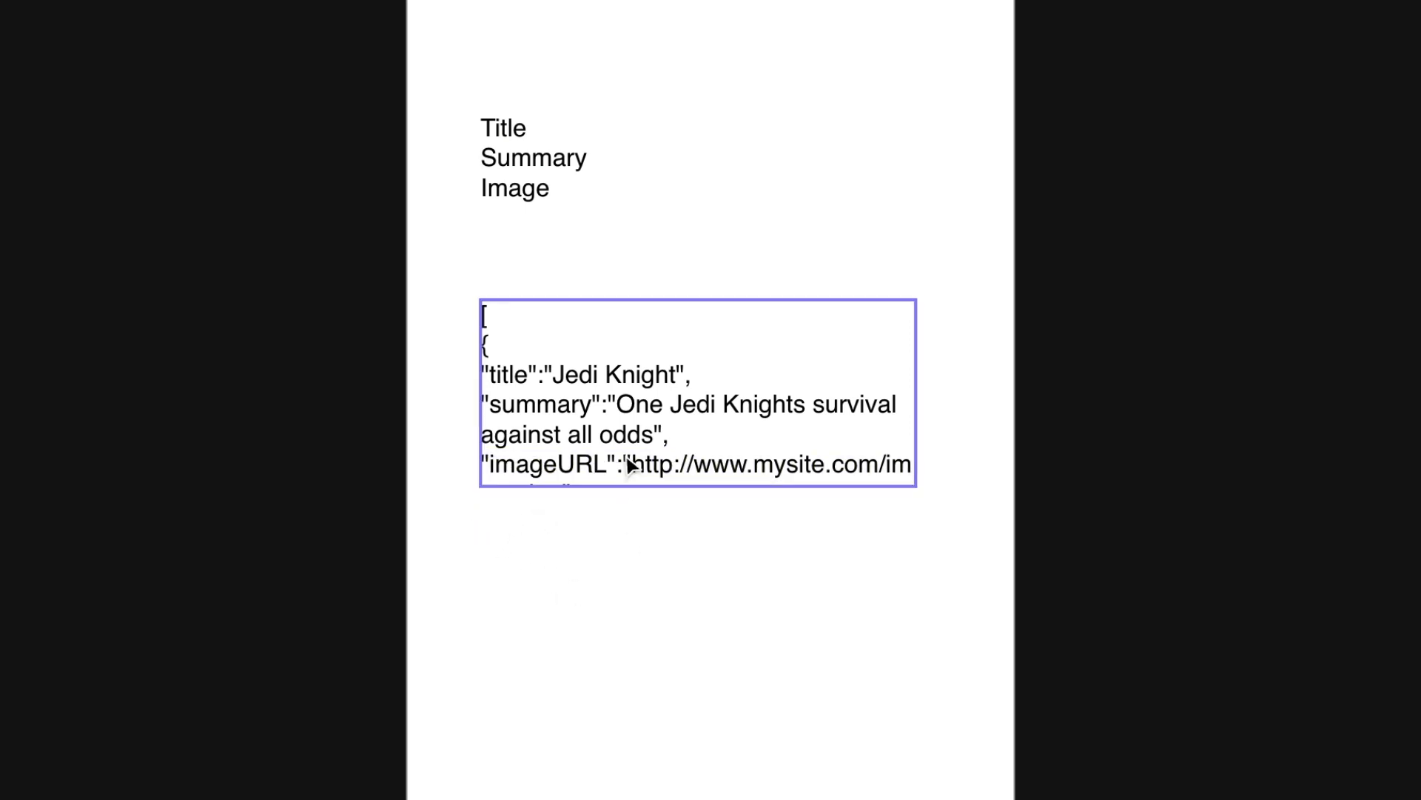
left_click_drag(647, 489, 585, 785)
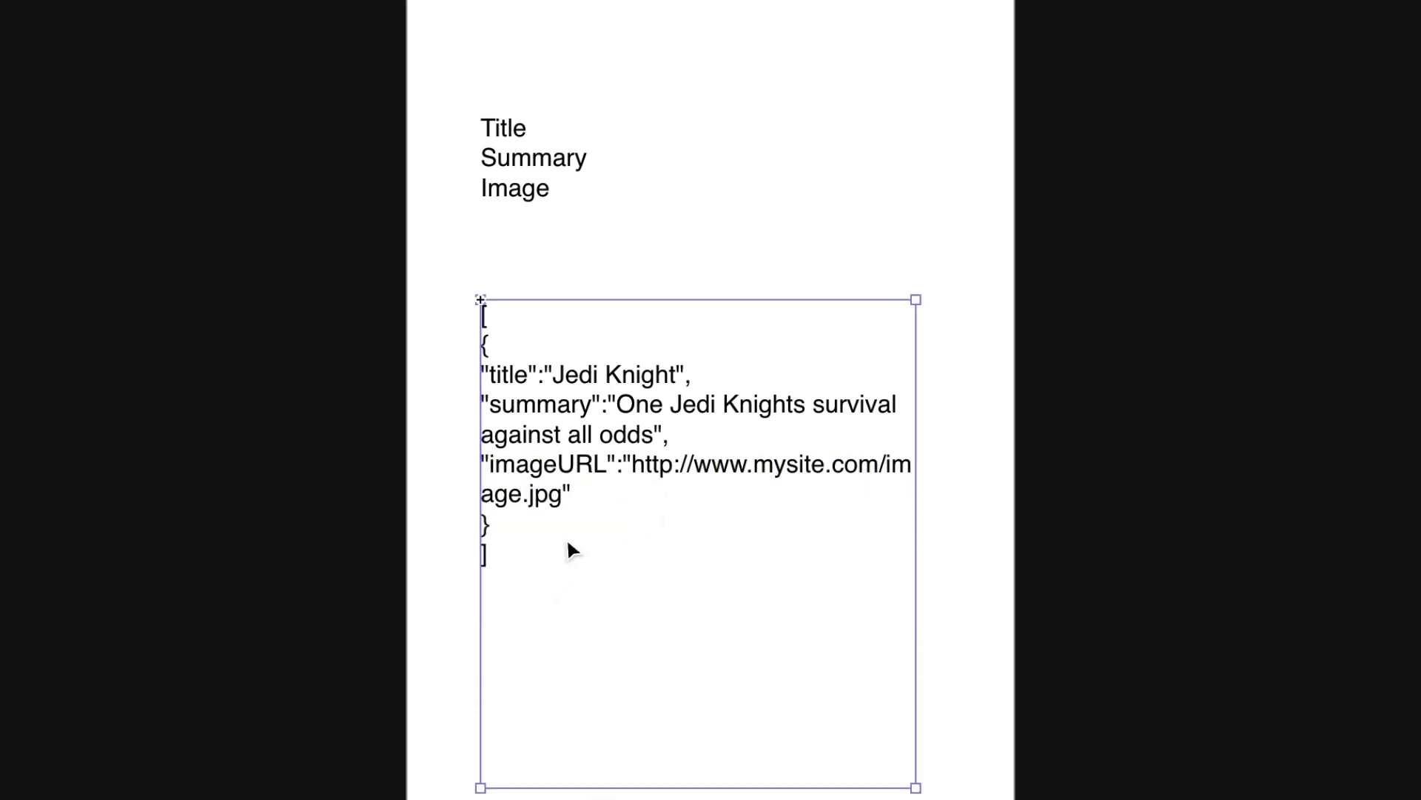
key("Return")
Add a comma after the object and paste a second Jedi Knight object below it.
left_click(501, 527)
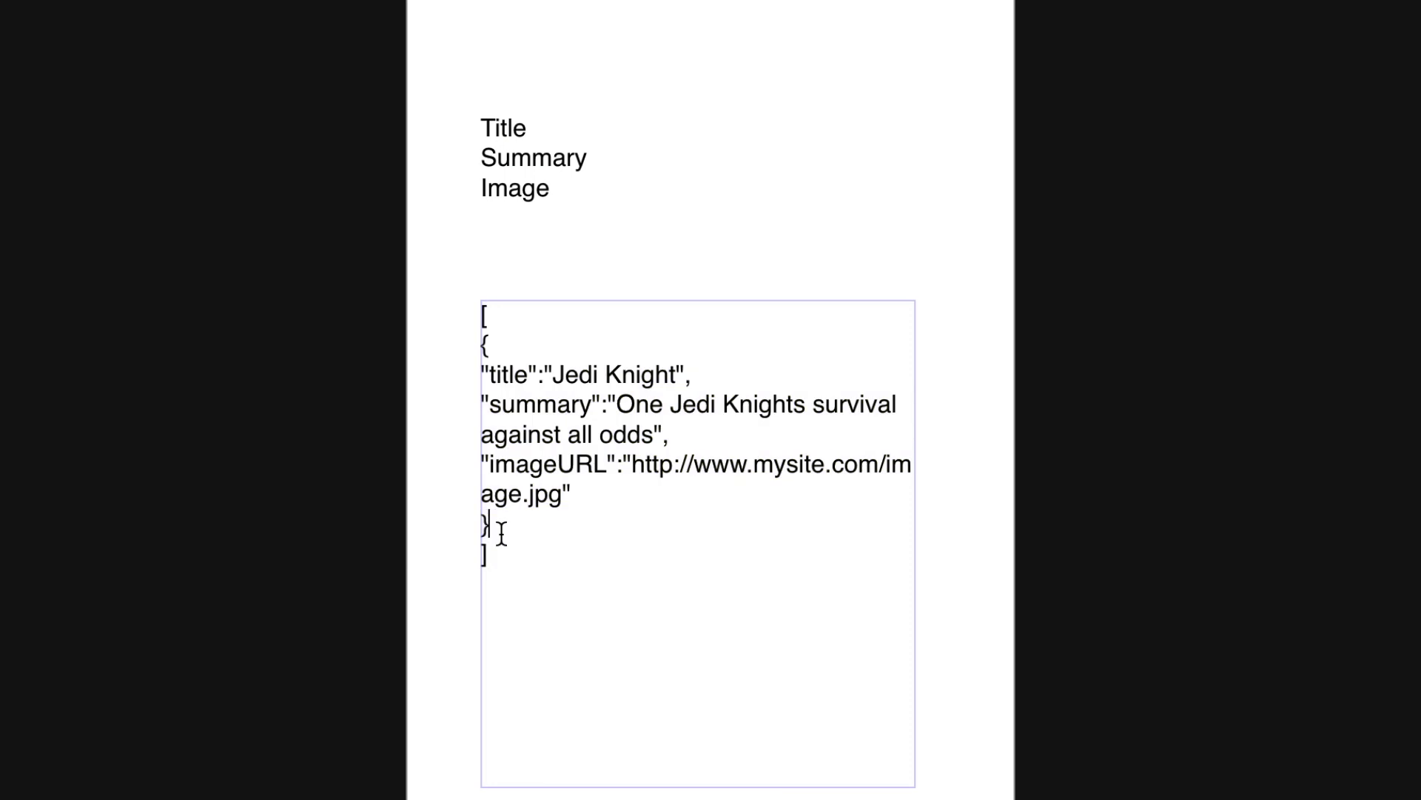
type(",")
key("Return")
left_click_drag(488, 526, 465, 349)
key("super+c")
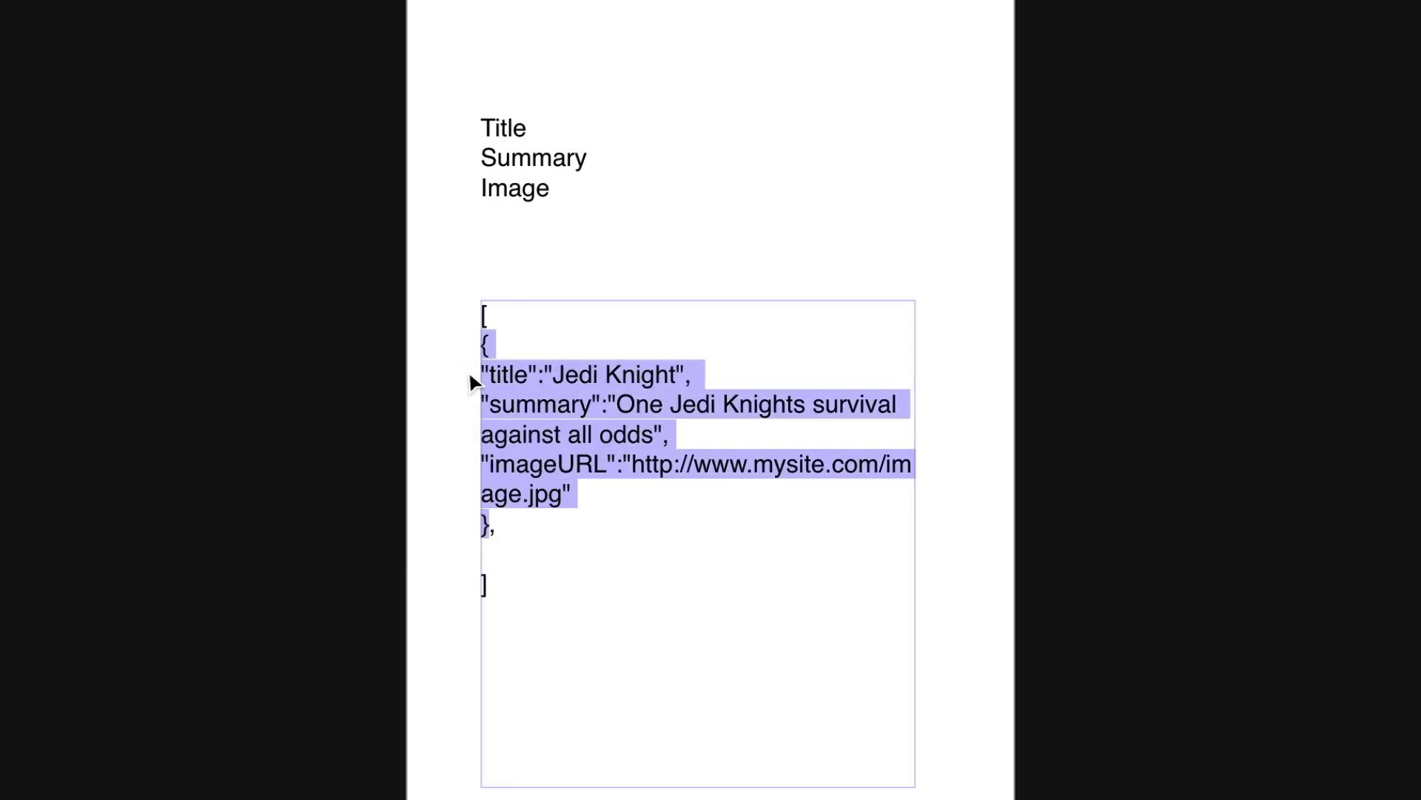
left_click(499, 554)
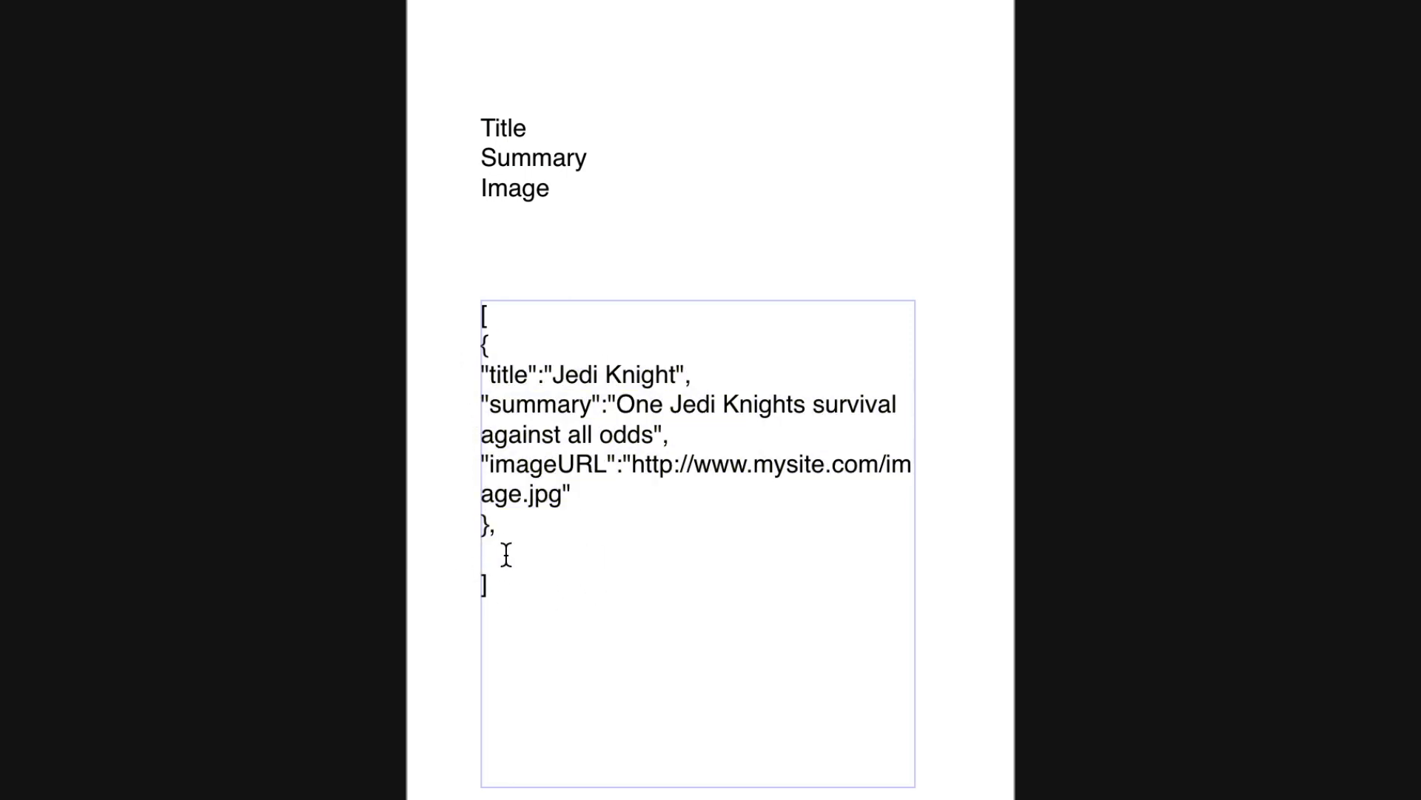
key("super+v")
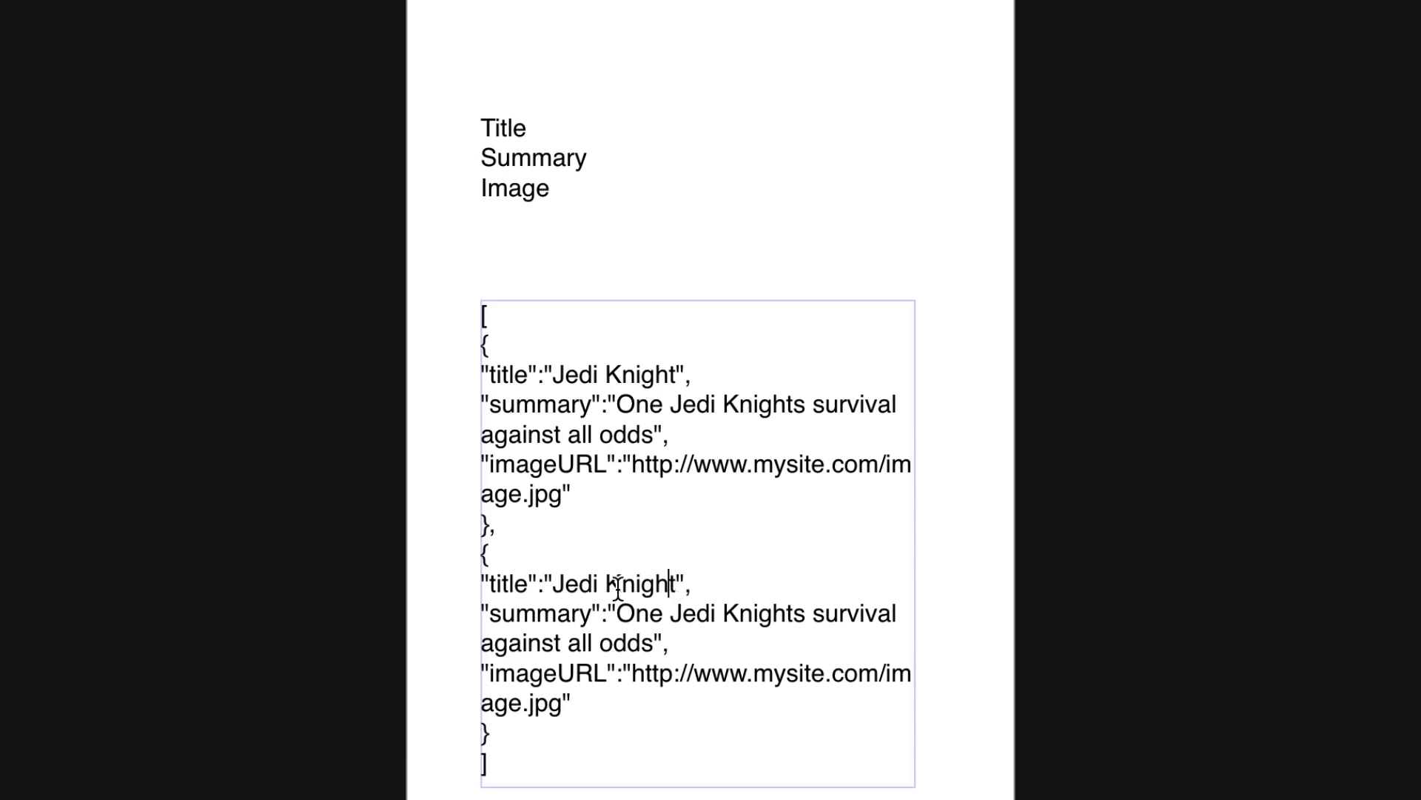
Add a comma and paste a third object, then make the text frame taller.
left_click_drag(669, 585, 554, 590)
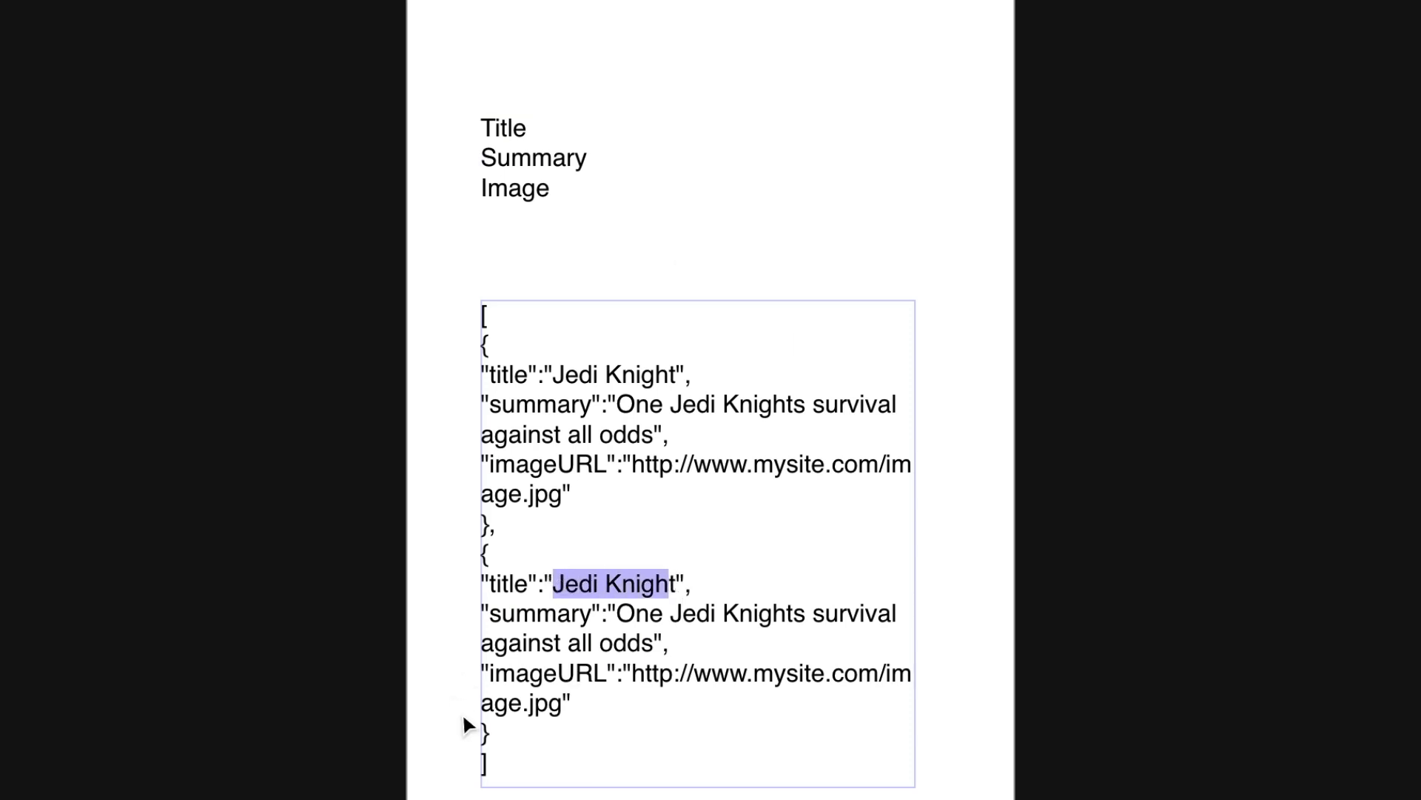
left_click(557, 734)
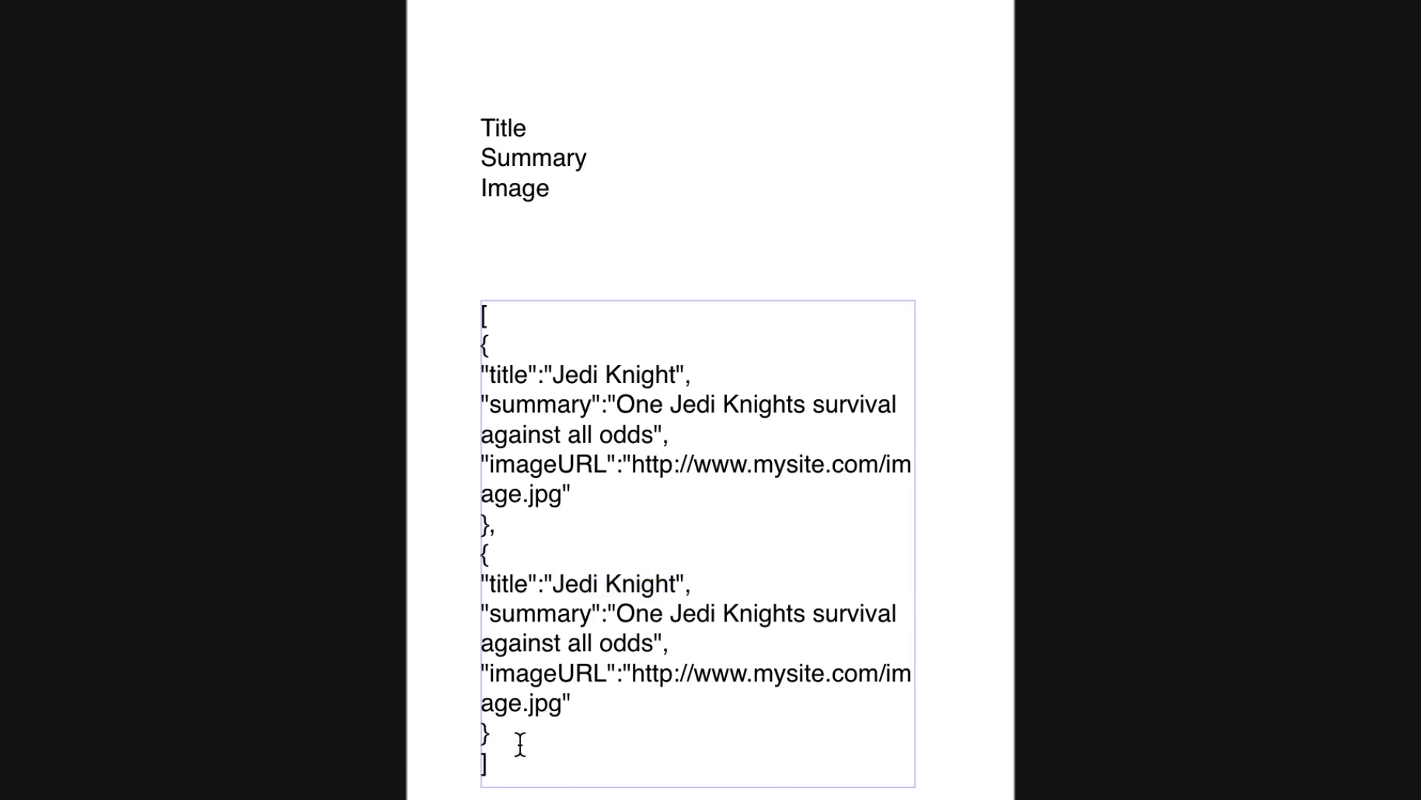
type(",")
key("Return")
key("super+v")
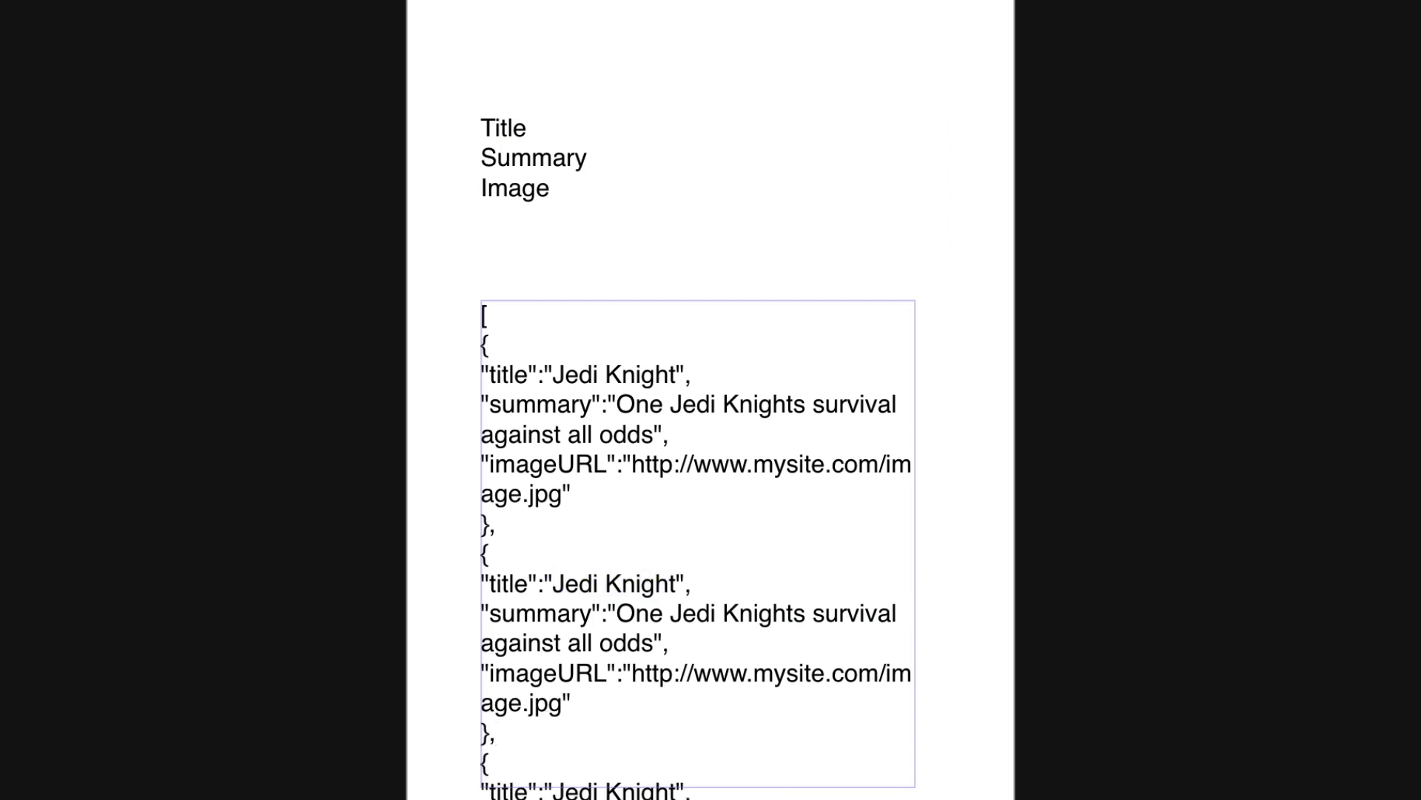
key("Escape")
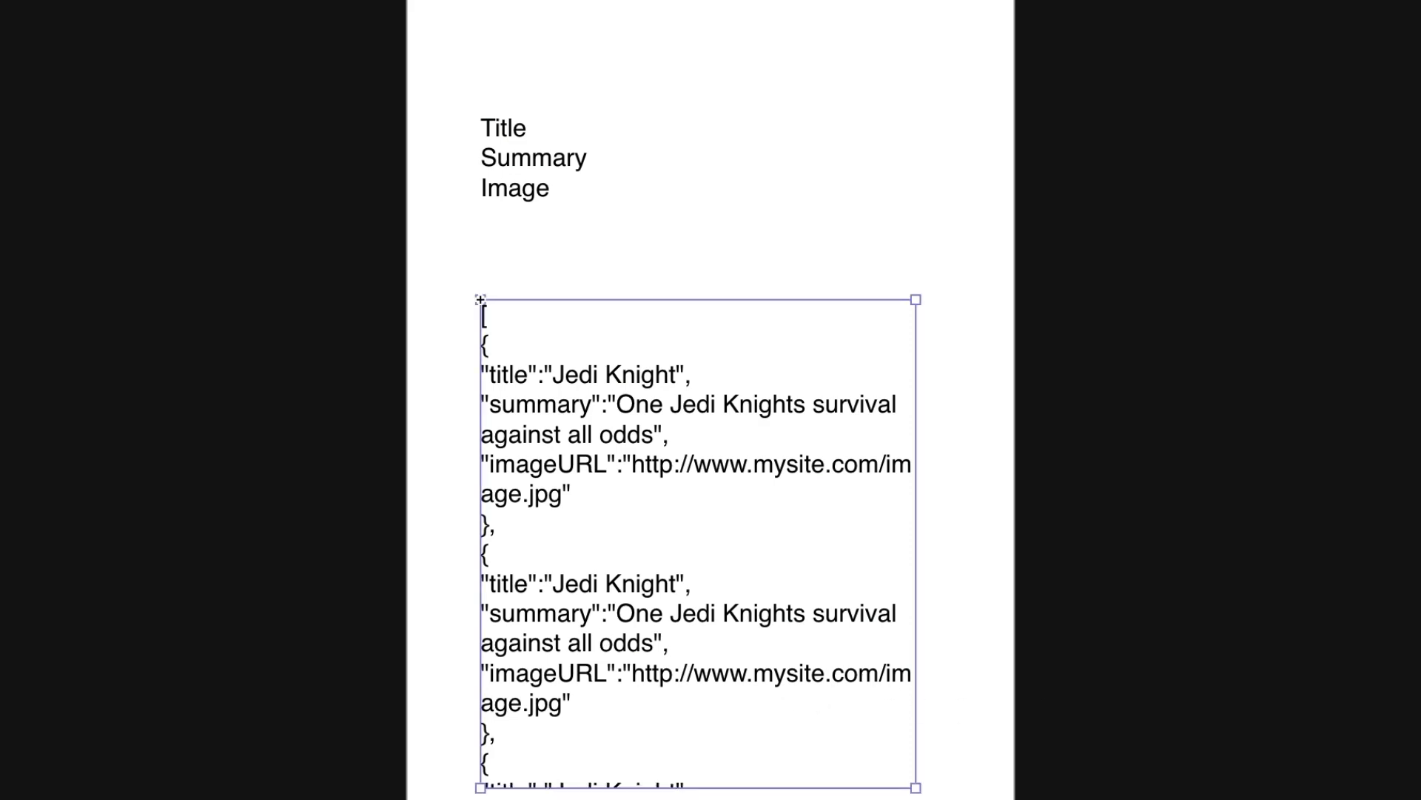
left_click_drag(728, 786, 728, 799)
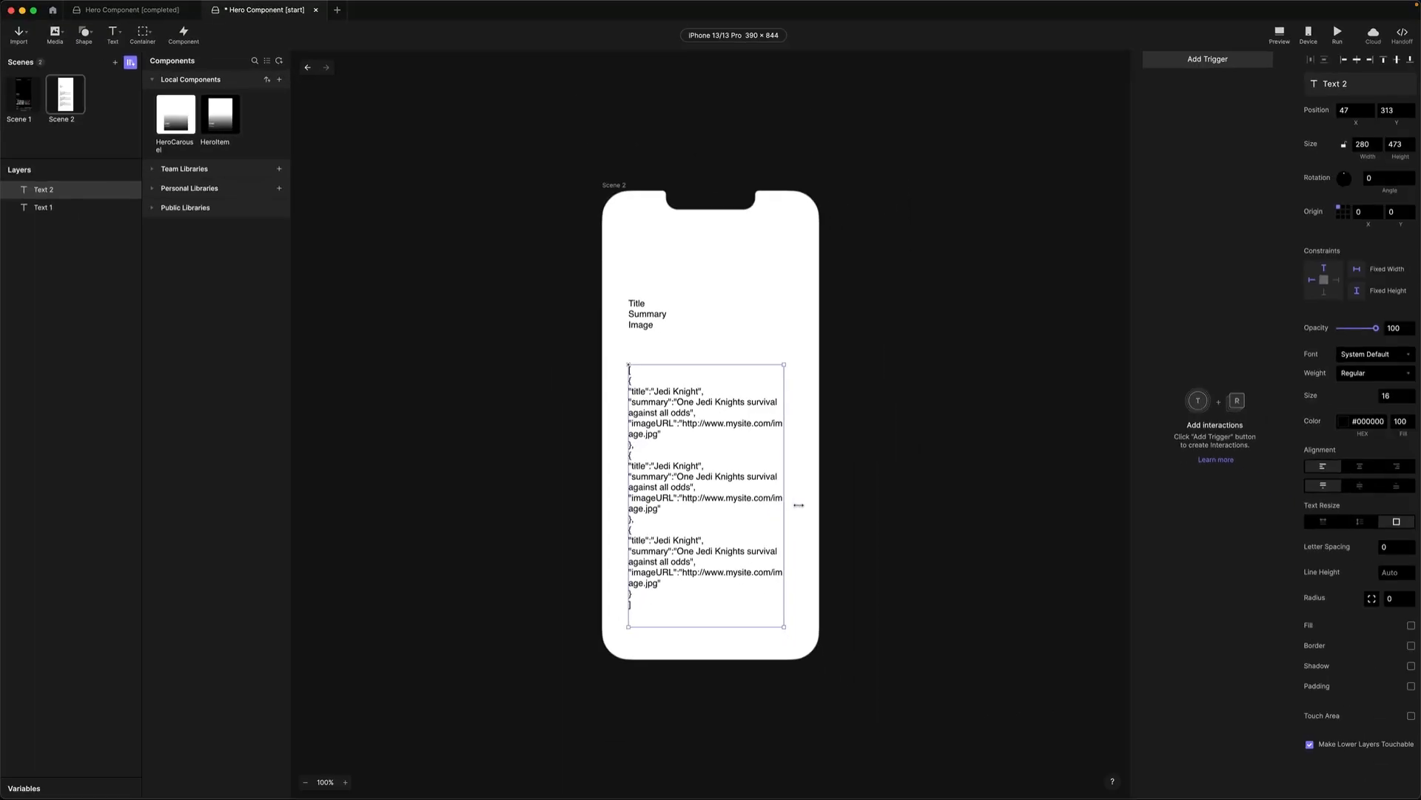
Widen the JSON text frame and move it and the Title, Summary, Image label higher.
left_click_drag(916, 693, 1024, 652)
left_click_drag(694, 419, 687, 393)
left_click(641, 326)
left_click_drag(642, 326, 635, 268)
left_click_drag(666, 476, 661, 429)
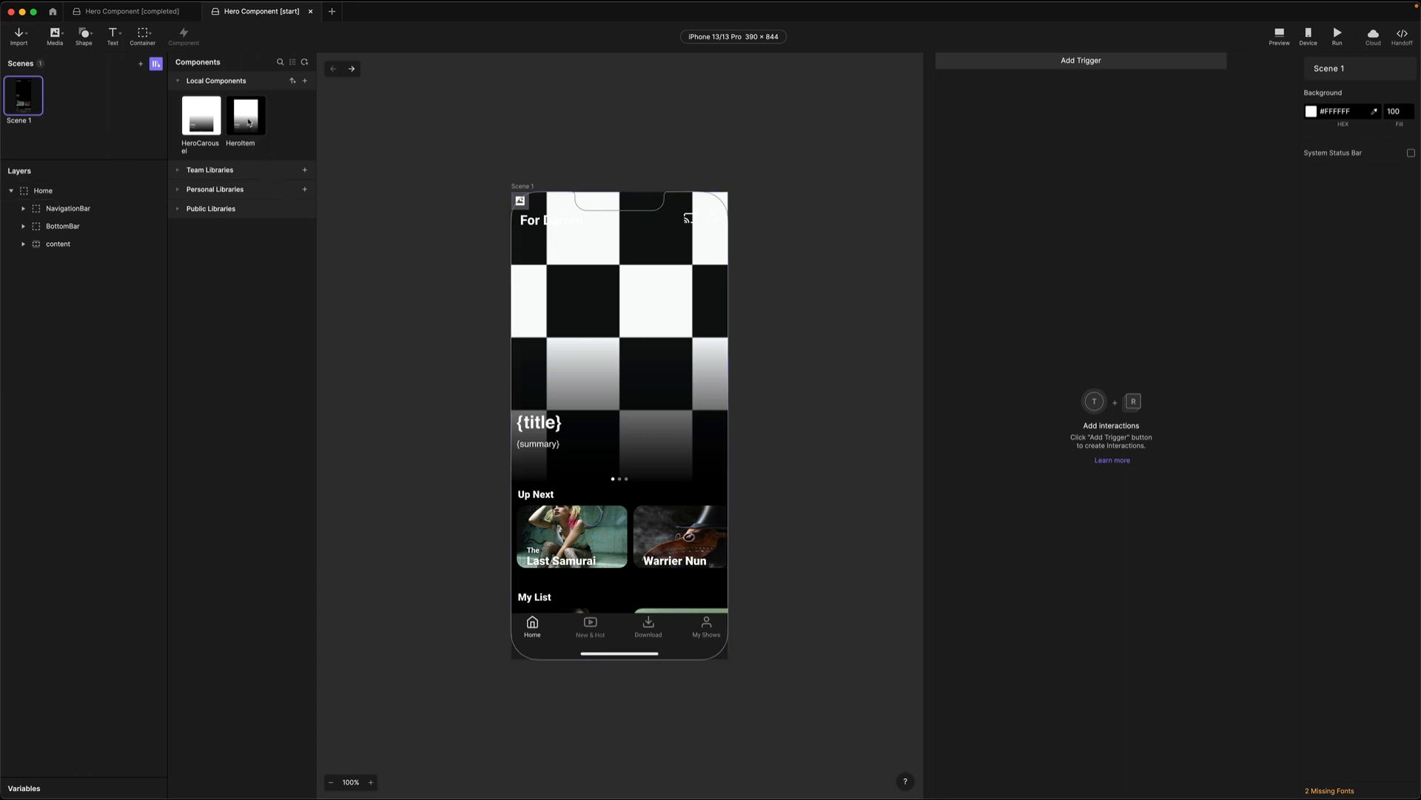
Open HeroItem in Edit Mode and inspect its title, summary and image layers.
double_click(250, 122)
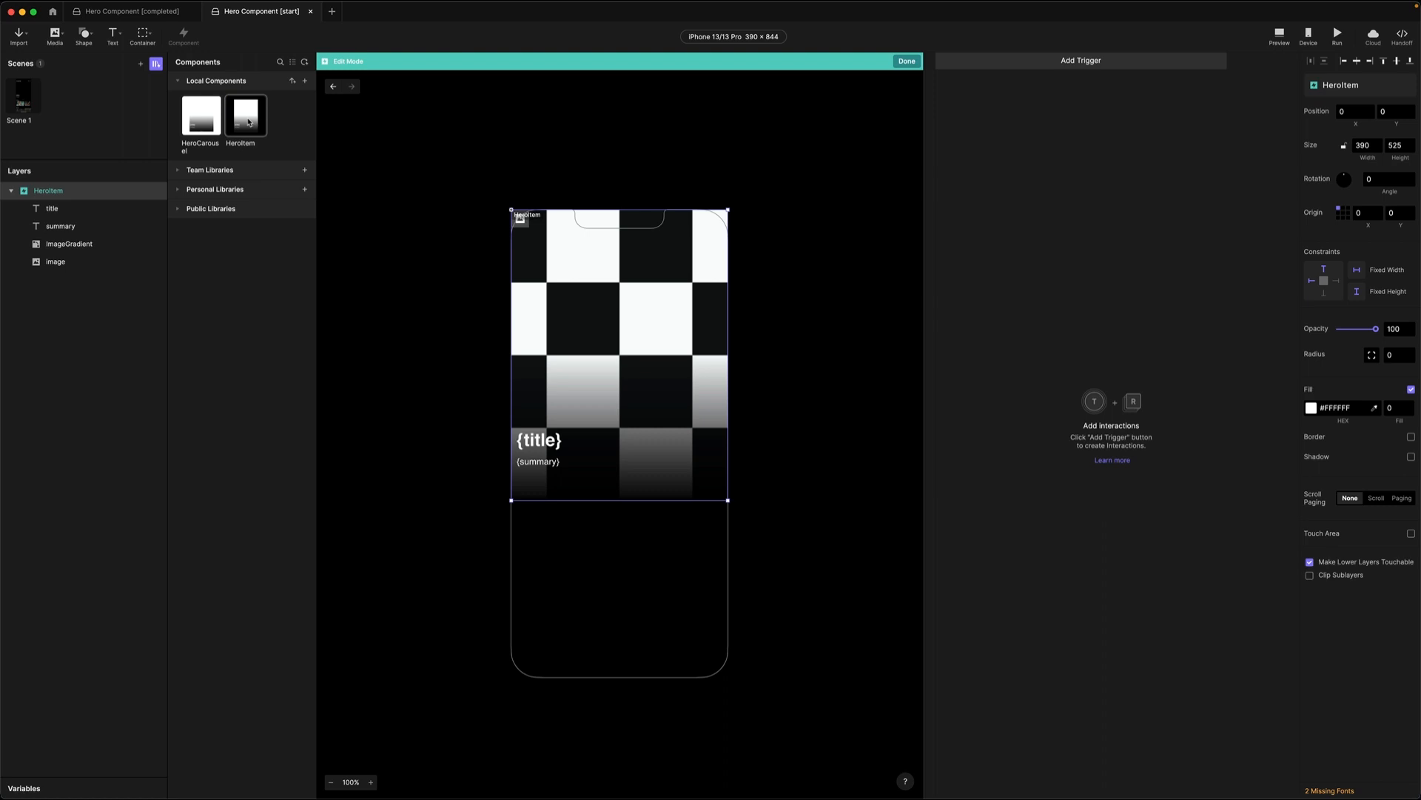
left_click(51, 208)
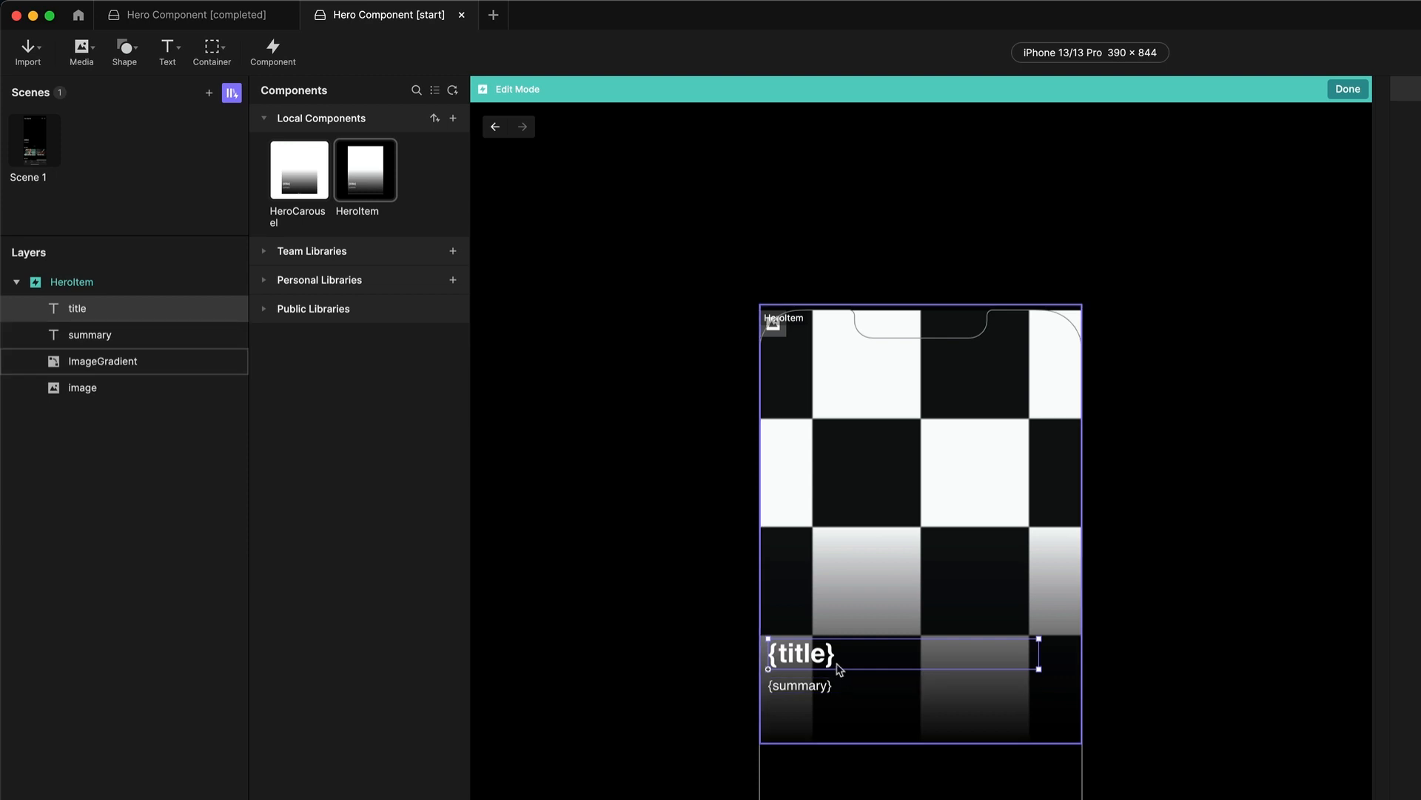
left_click(91, 337)
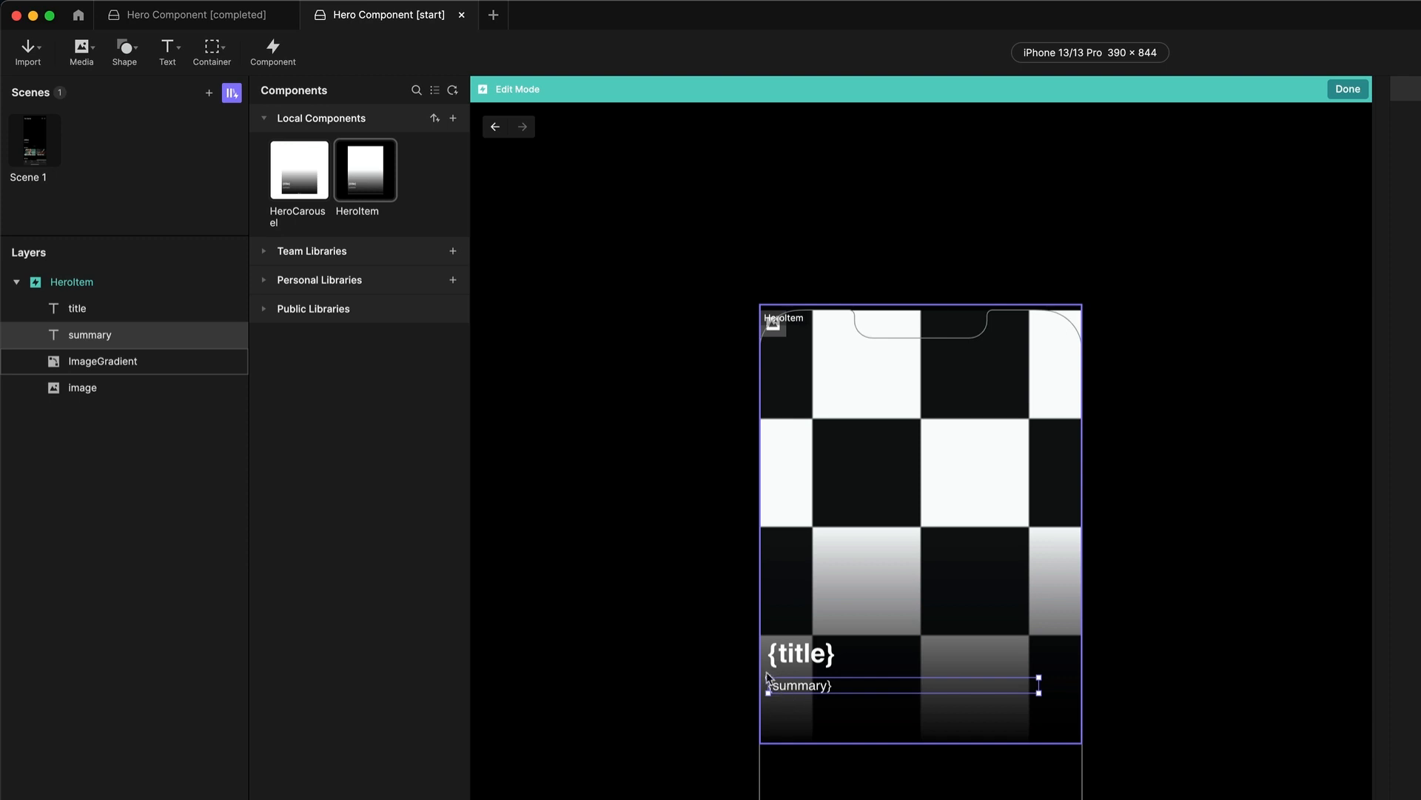
left_click(105, 392)
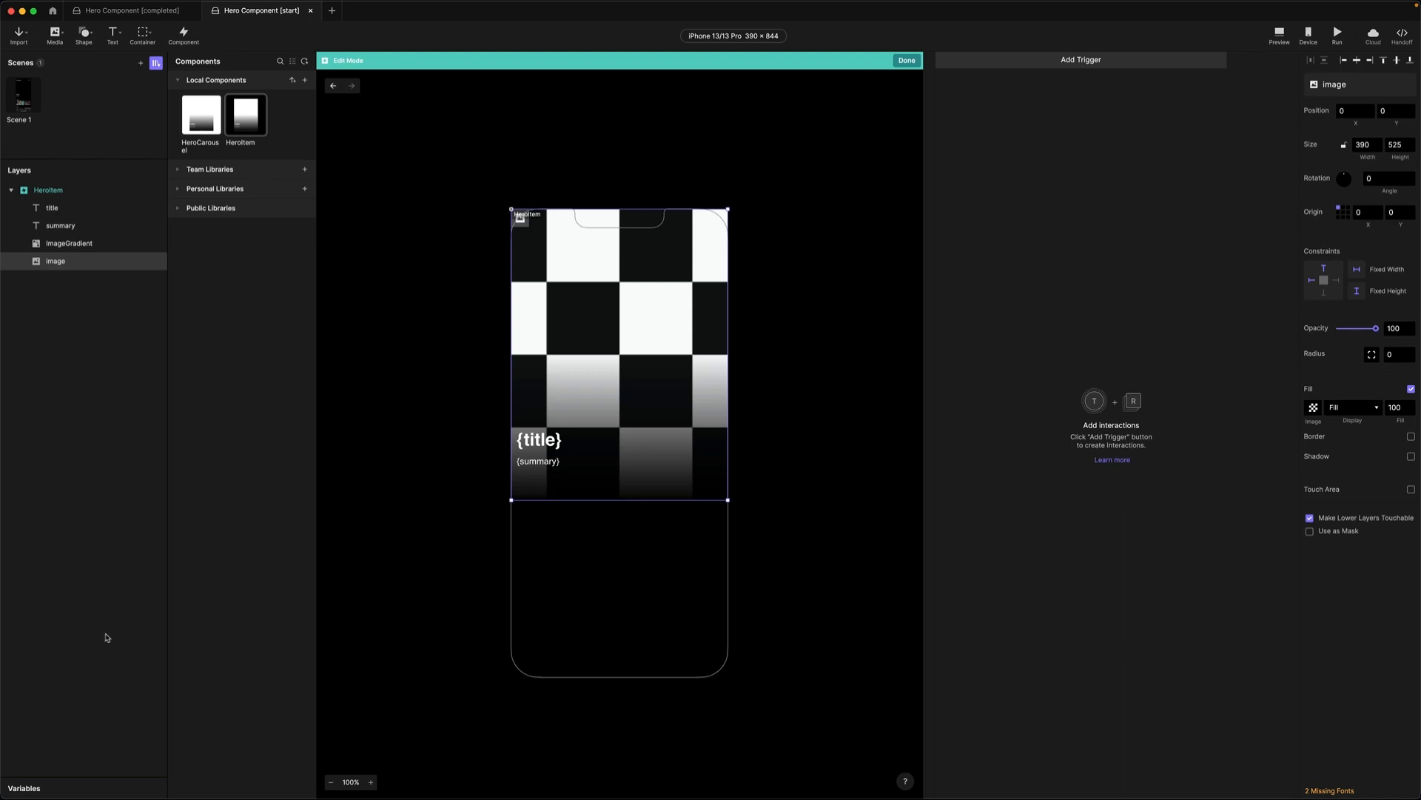
Add a Text variable named data to HeroItem.
left_click(28, 790)
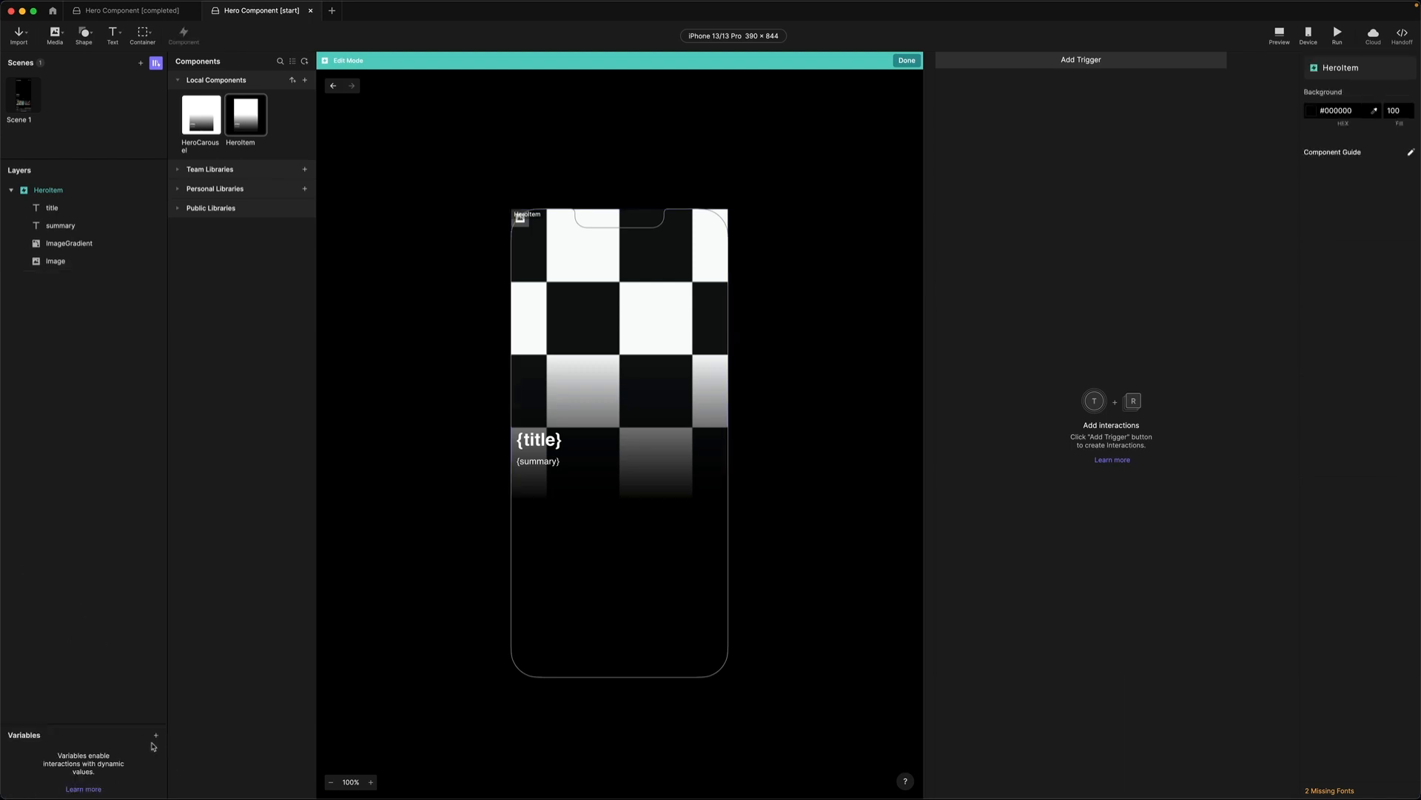
left_click(156, 738)
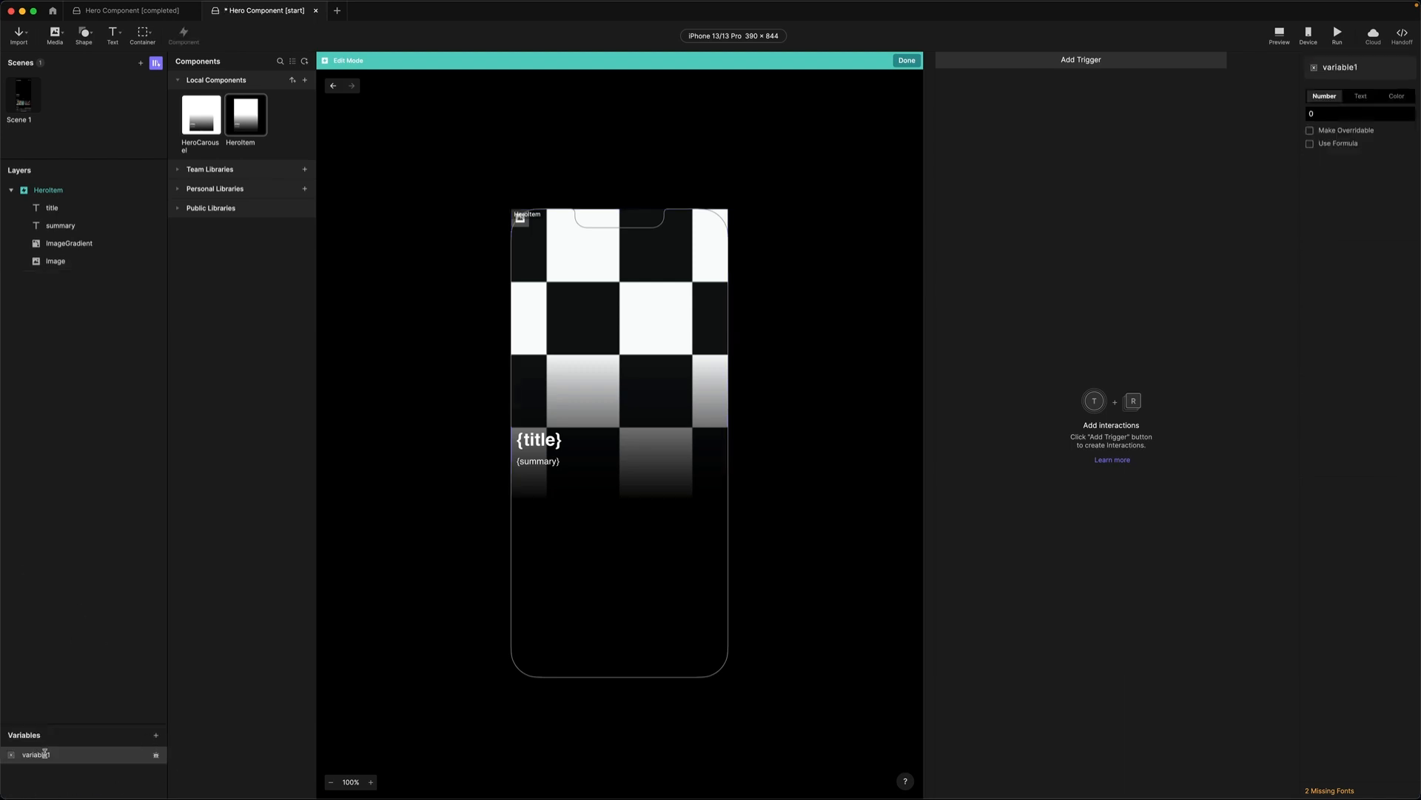
double_click(42, 753)
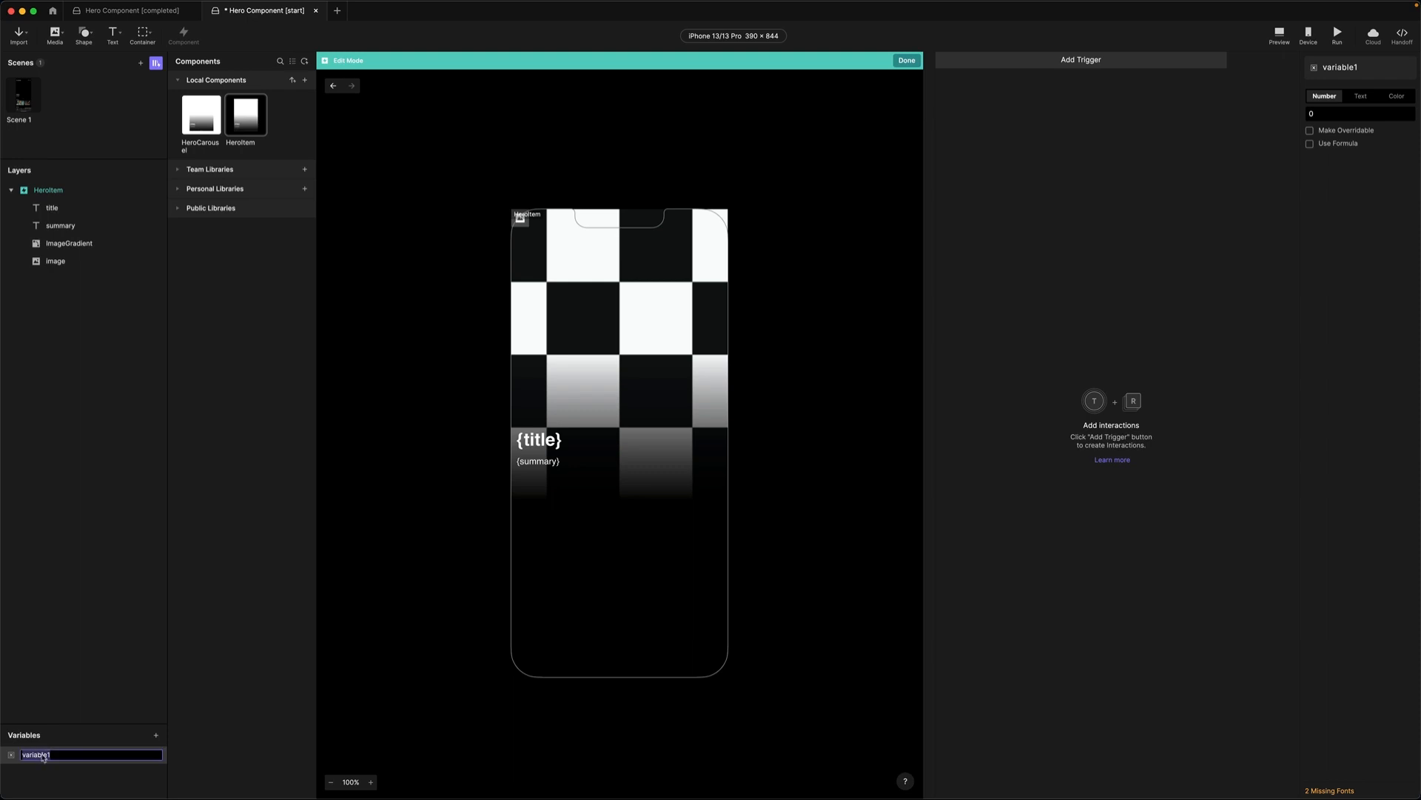
type("data")
key("Return")
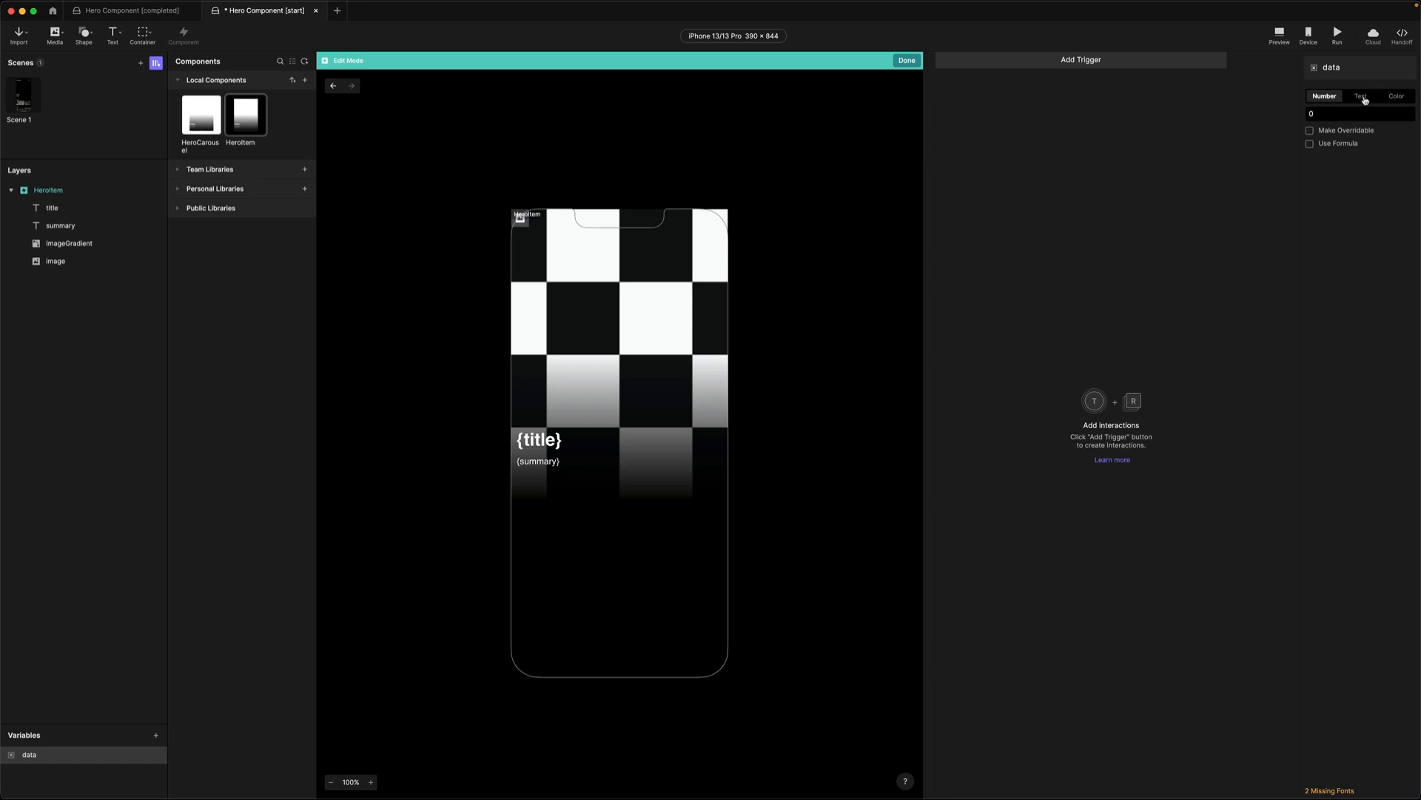
left_click(1365, 99)
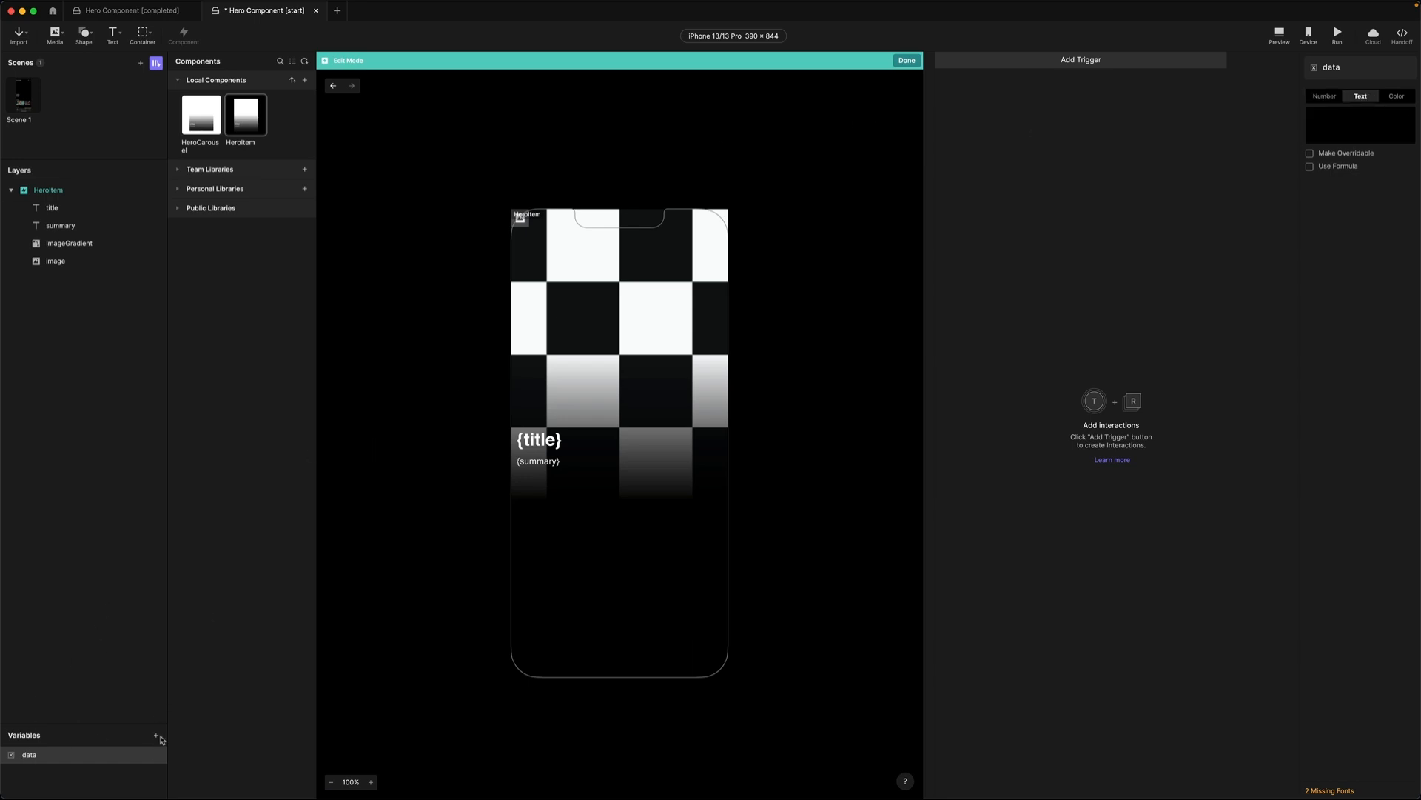
Add a second variable named item and make it overridable.
left_click(156, 738)
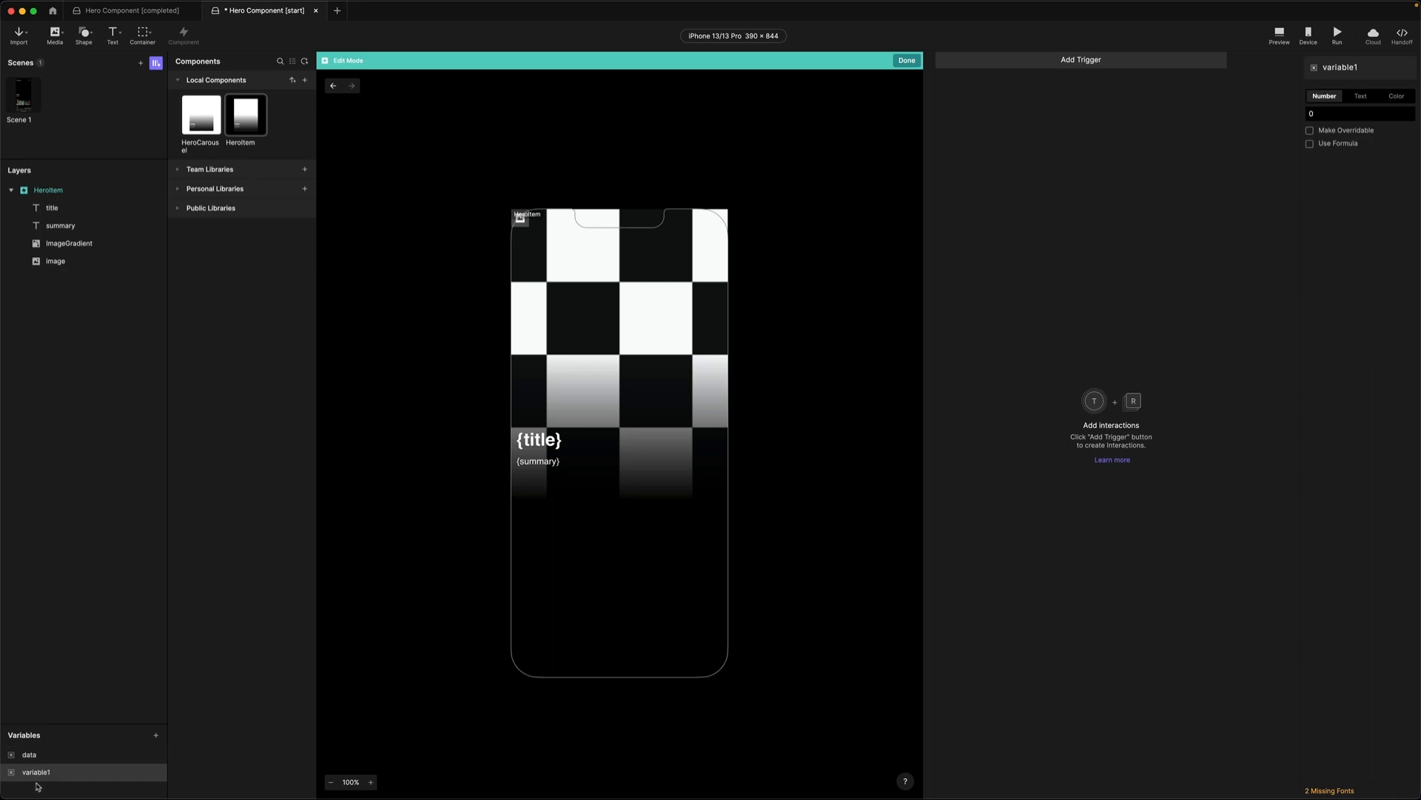
double_click(40, 773)
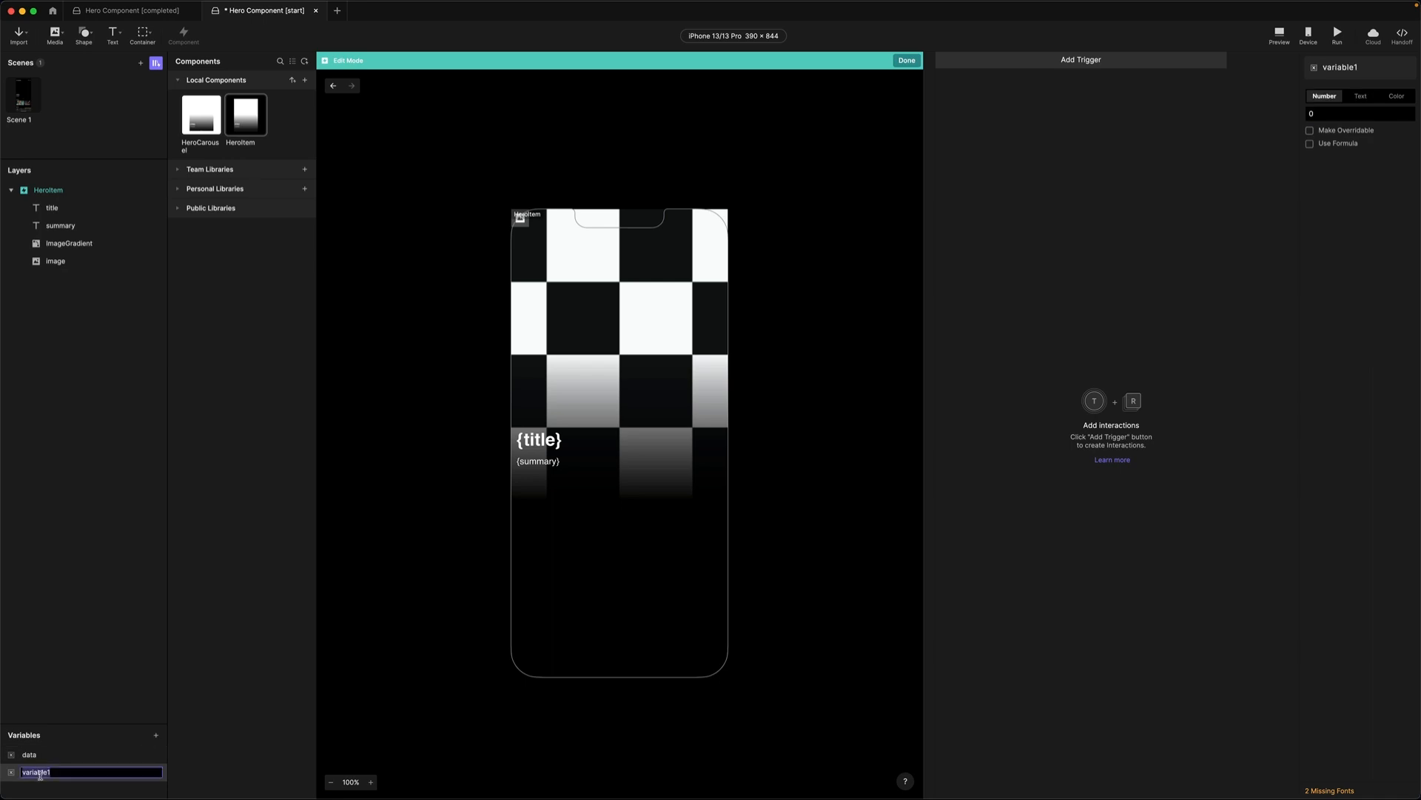
type("item")
key("Return")
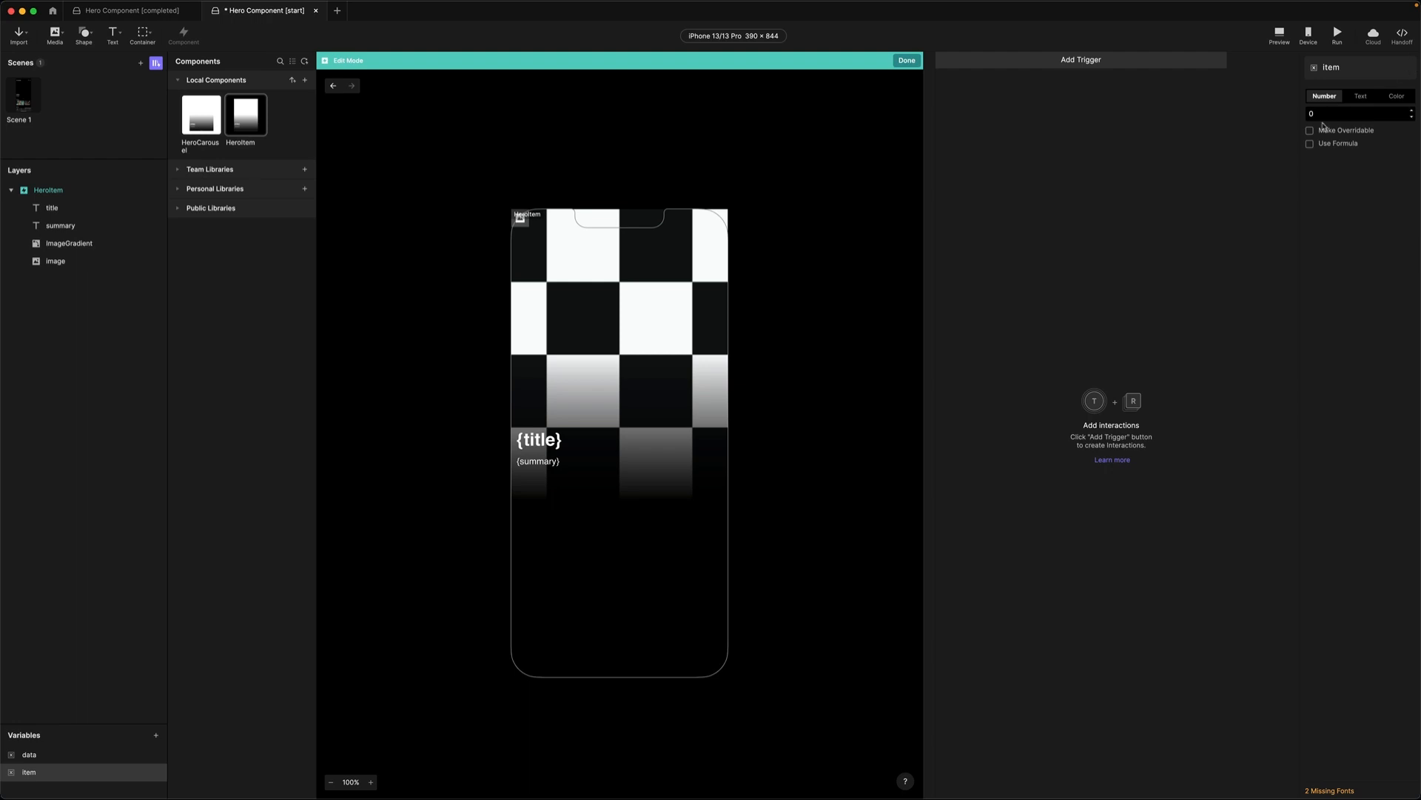
left_click(1310, 130)
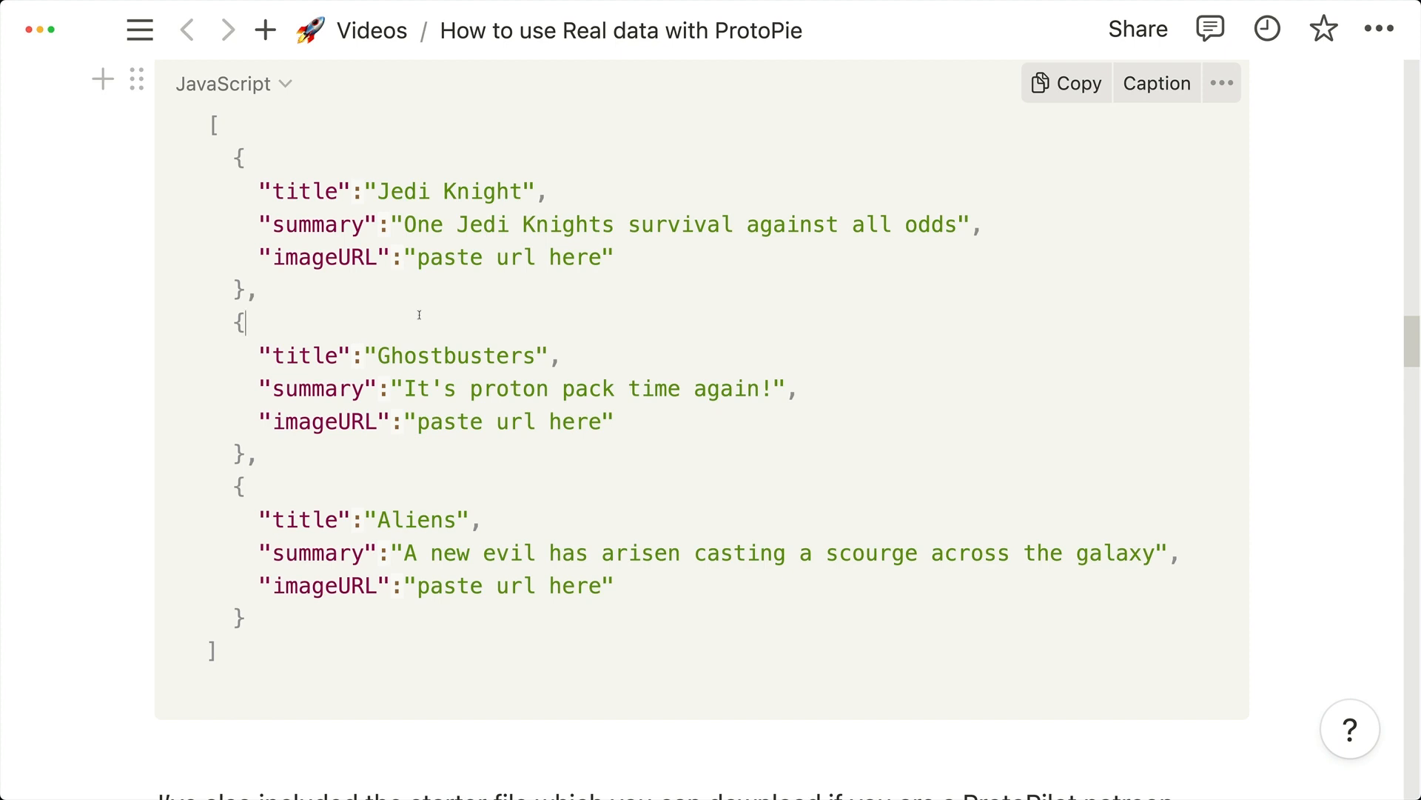
left_click_drag(233, 157, 276, 287)
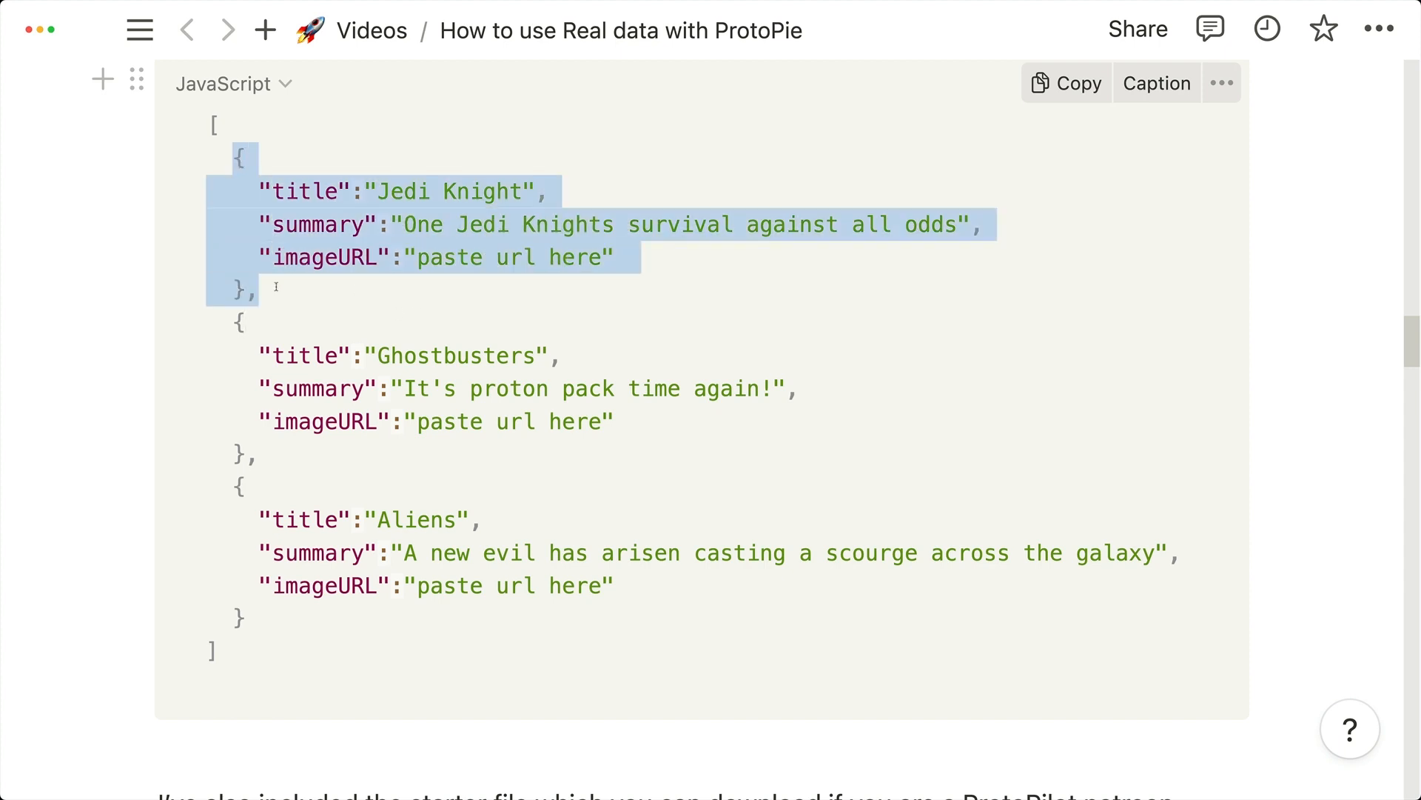
left_click(314, 328)
left_click_drag(231, 322, 296, 446)
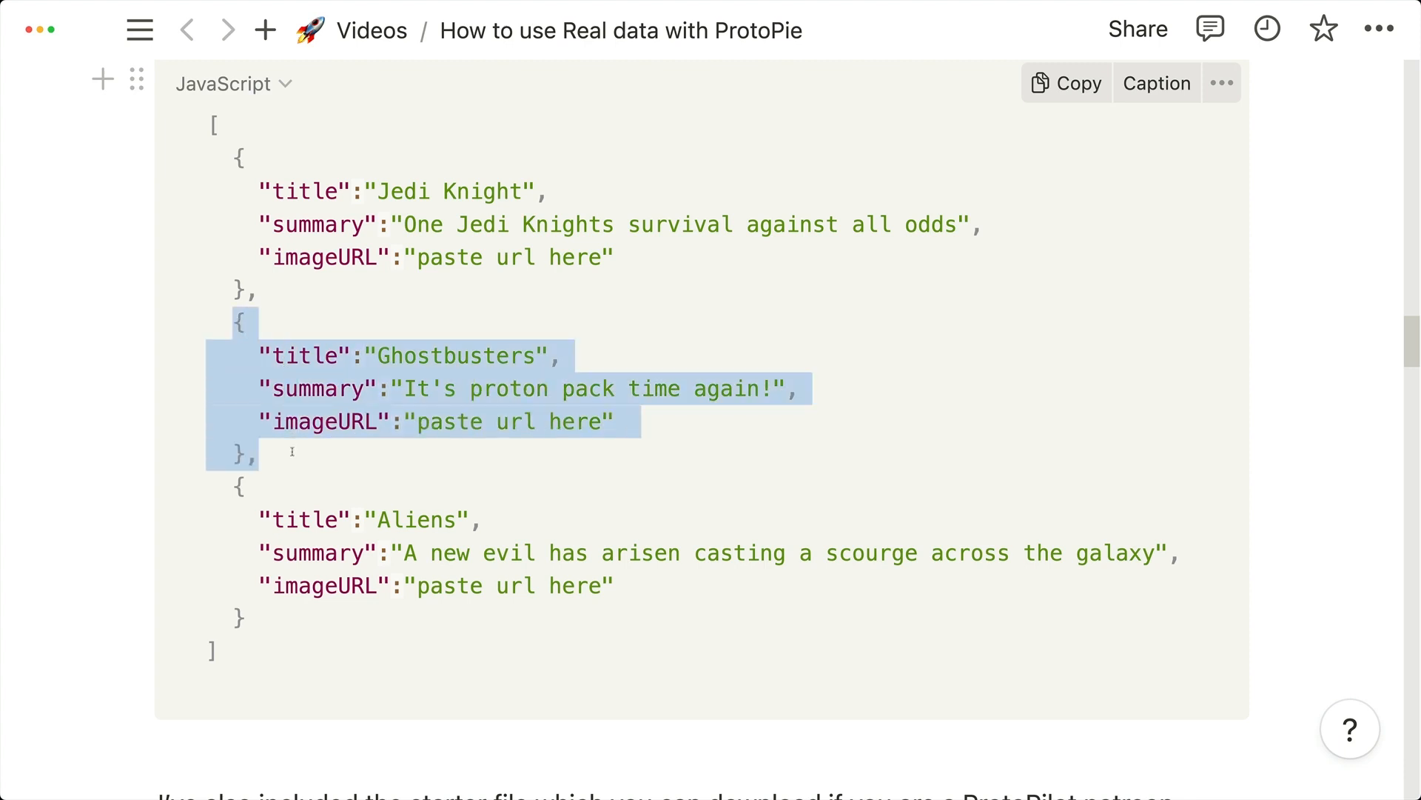
left_click(201, 472)
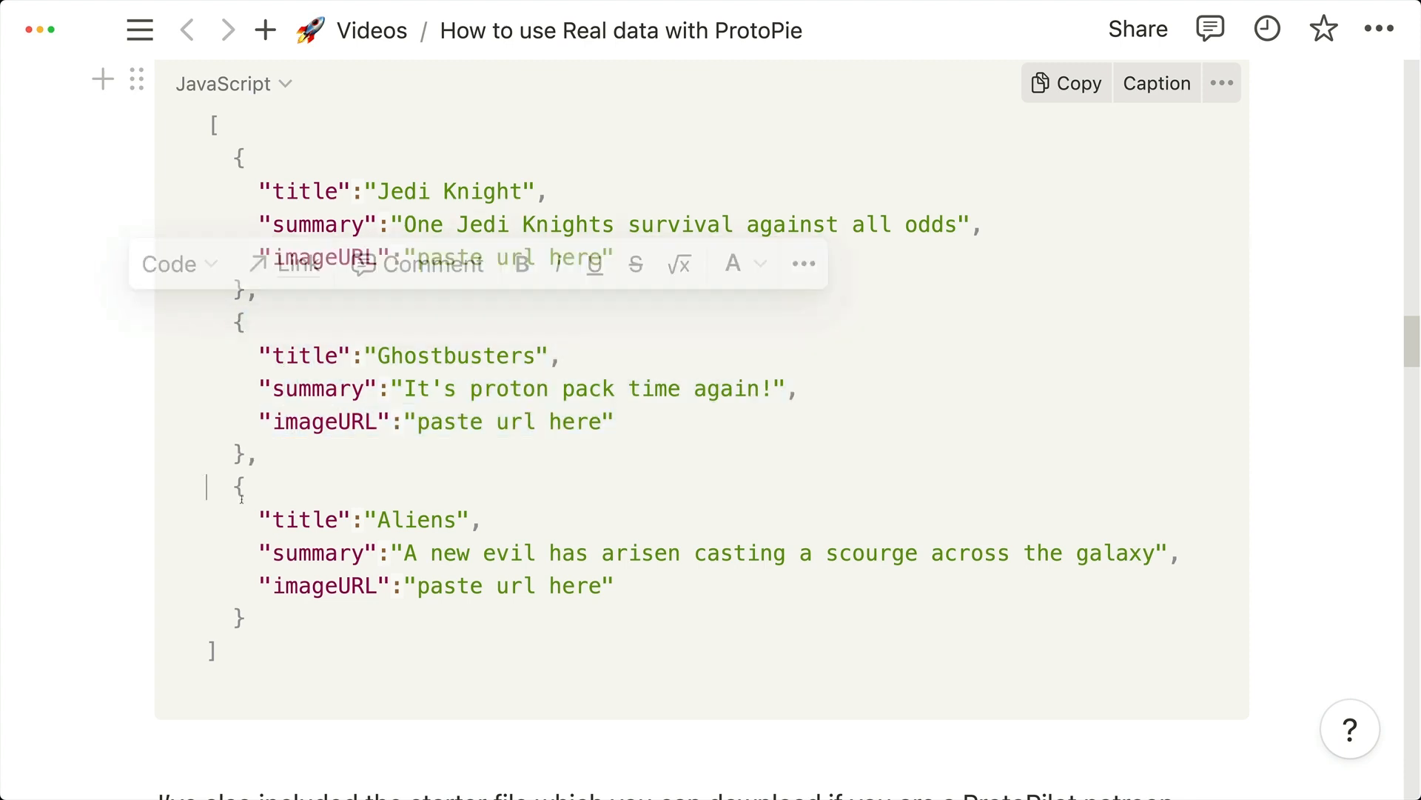
left_click_drag(233, 485, 353, 631)
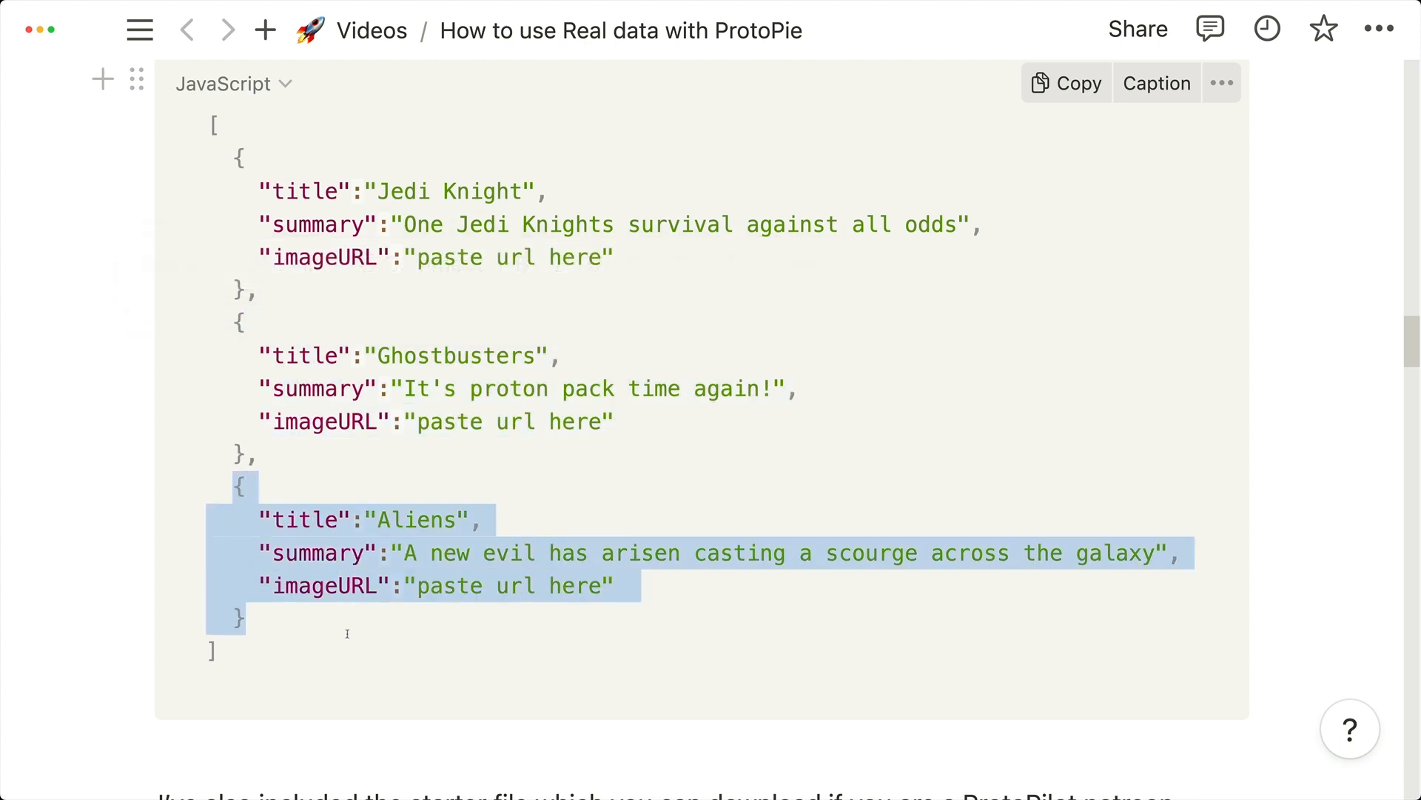
left_click(226, 684)
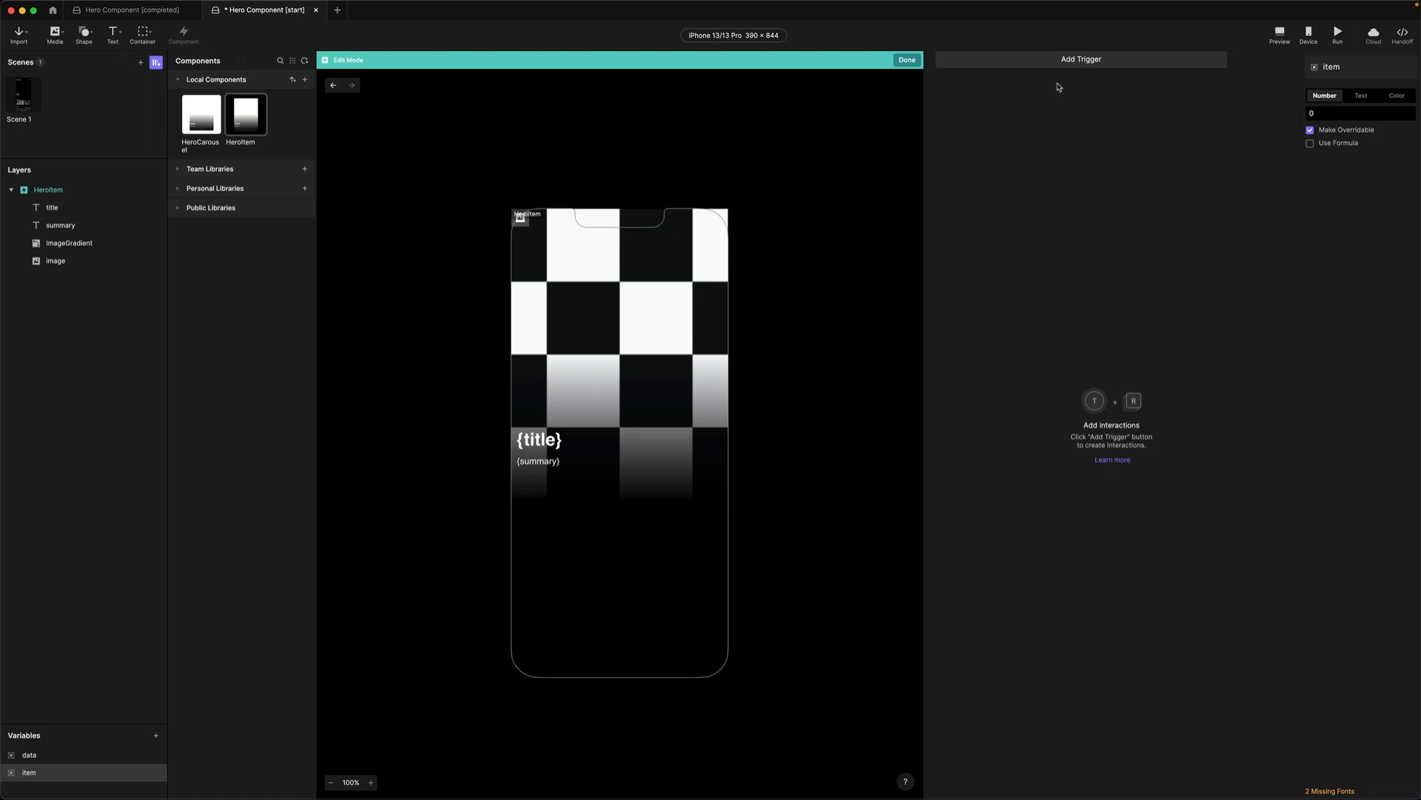
Add a Receive trigger for the HeroData message that assigns its value to the data variable.
left_click(1059, 61)
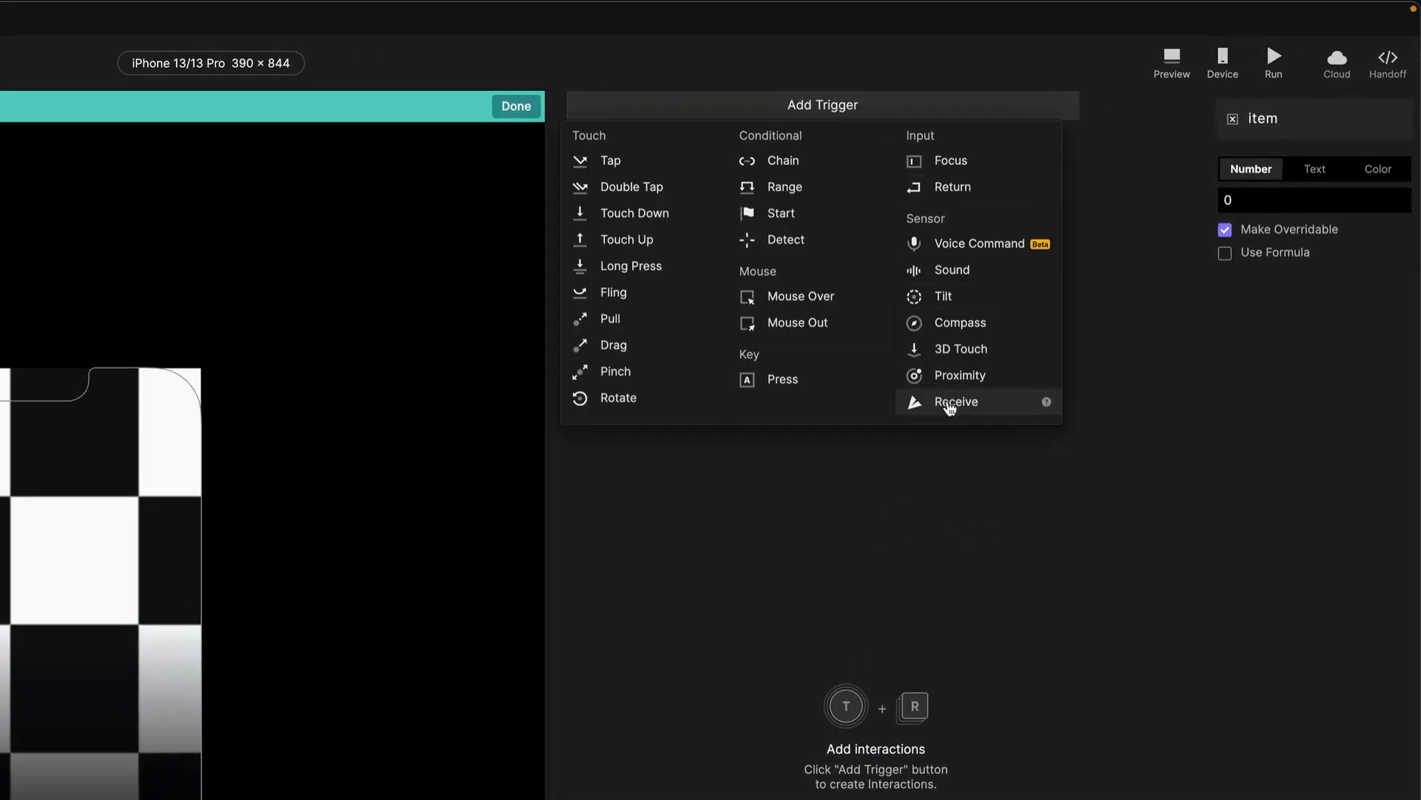
left_click(947, 403)
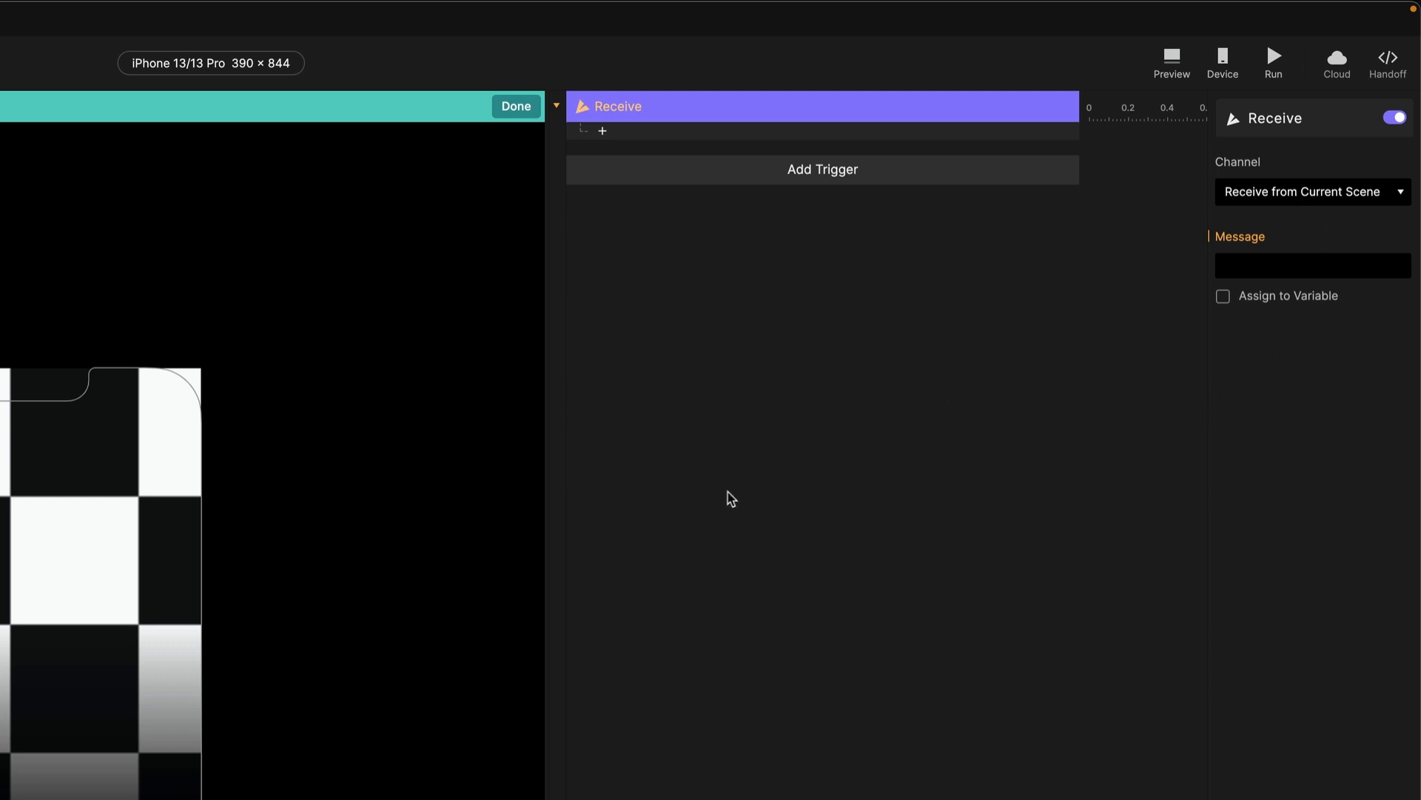
left_click(1247, 268)
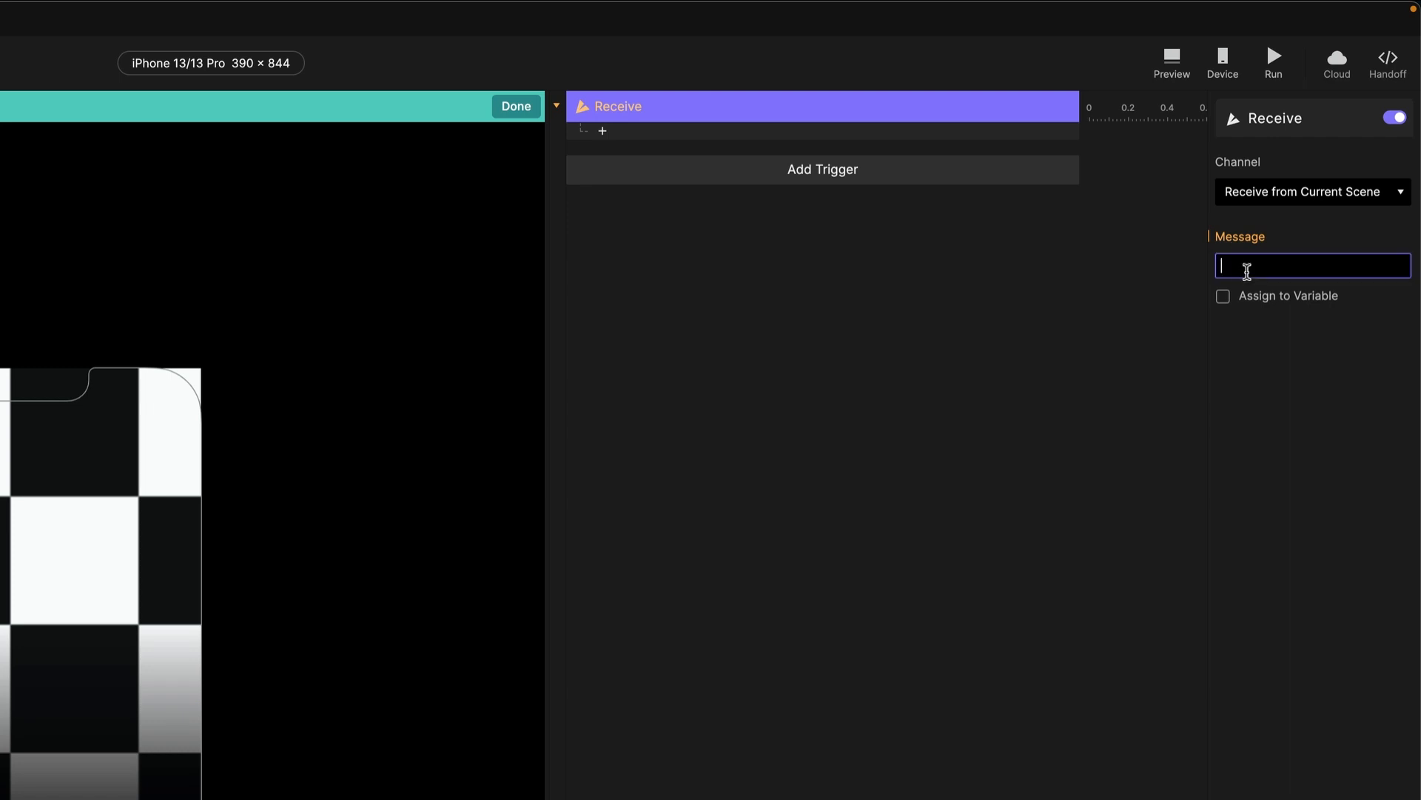
type("HeroData")
key("Return")
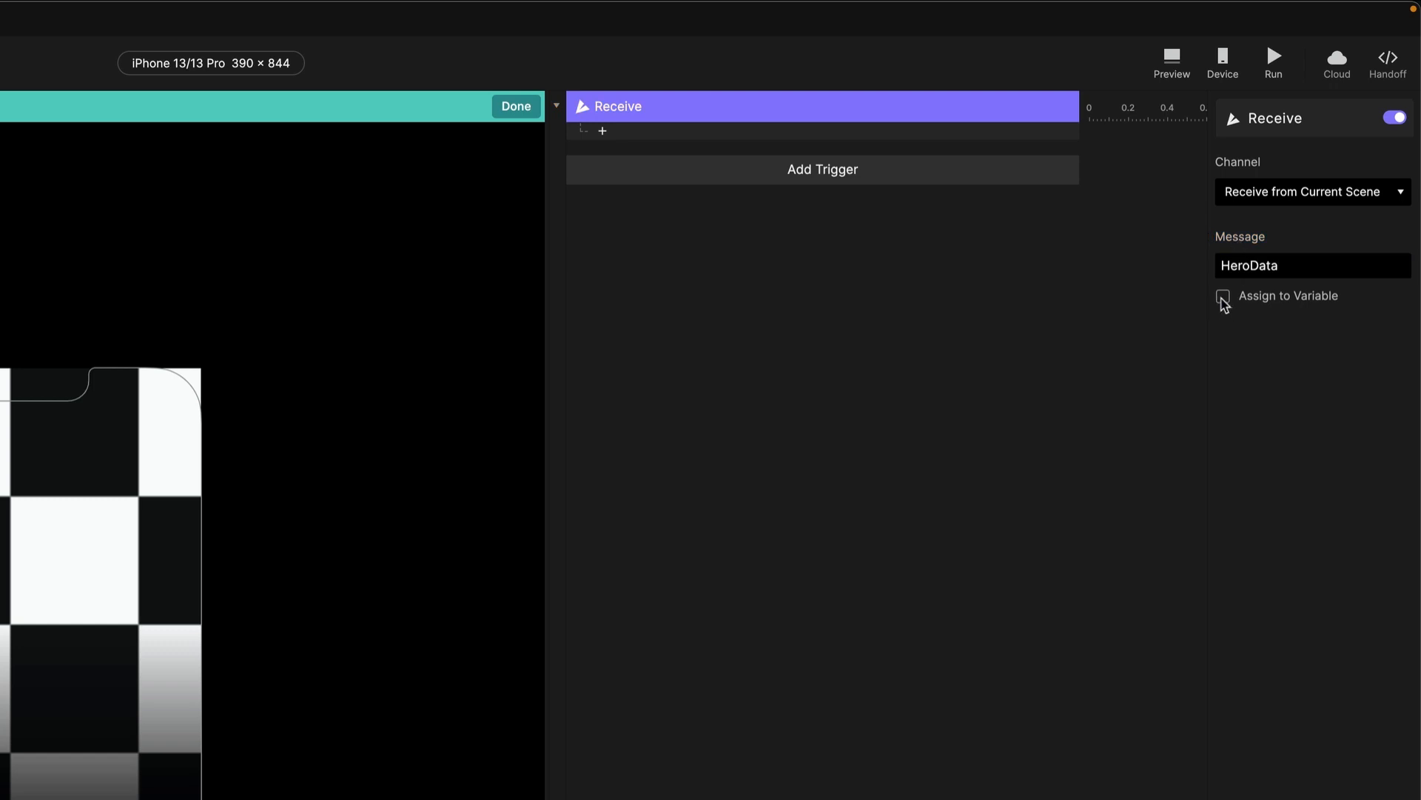
left_click(1223, 298)
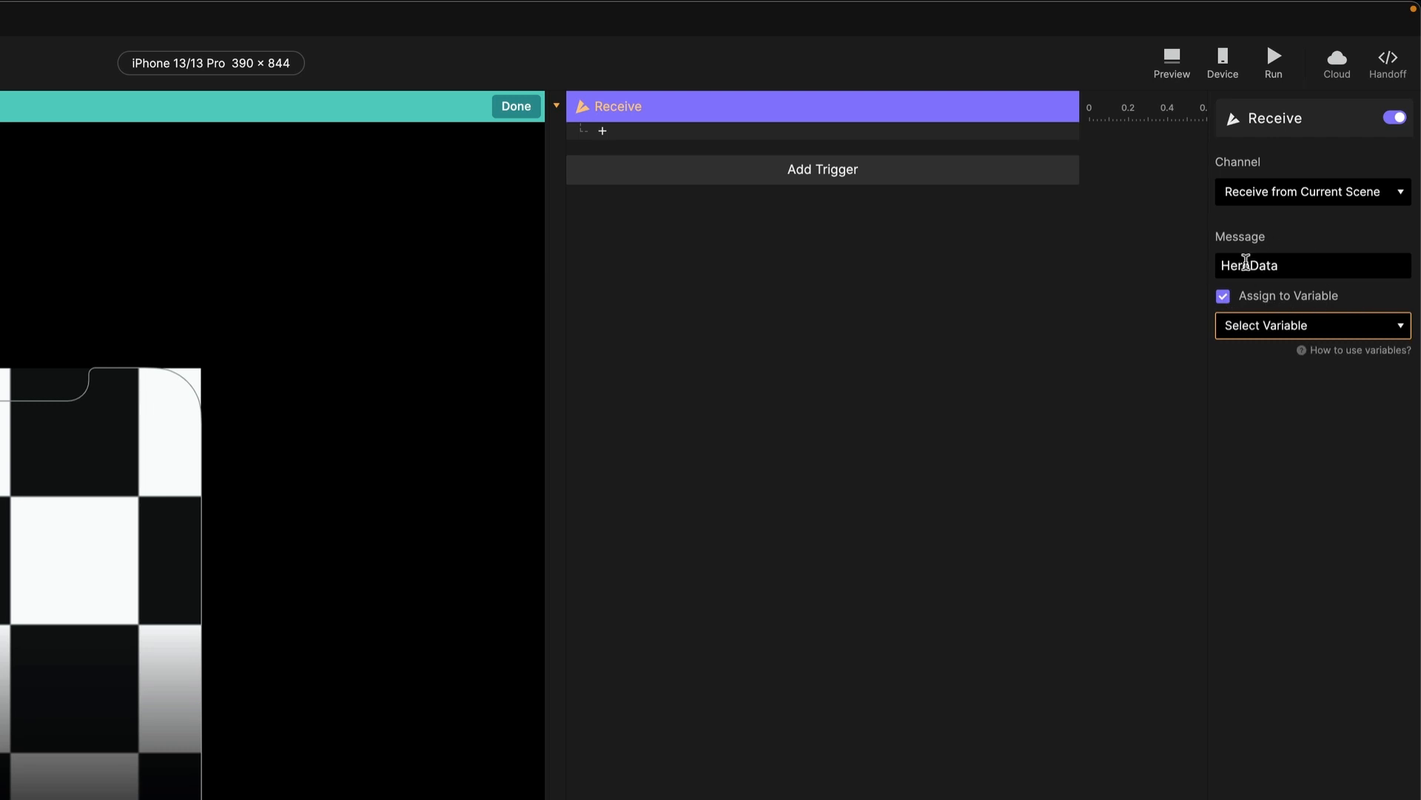
left_click(1288, 324)
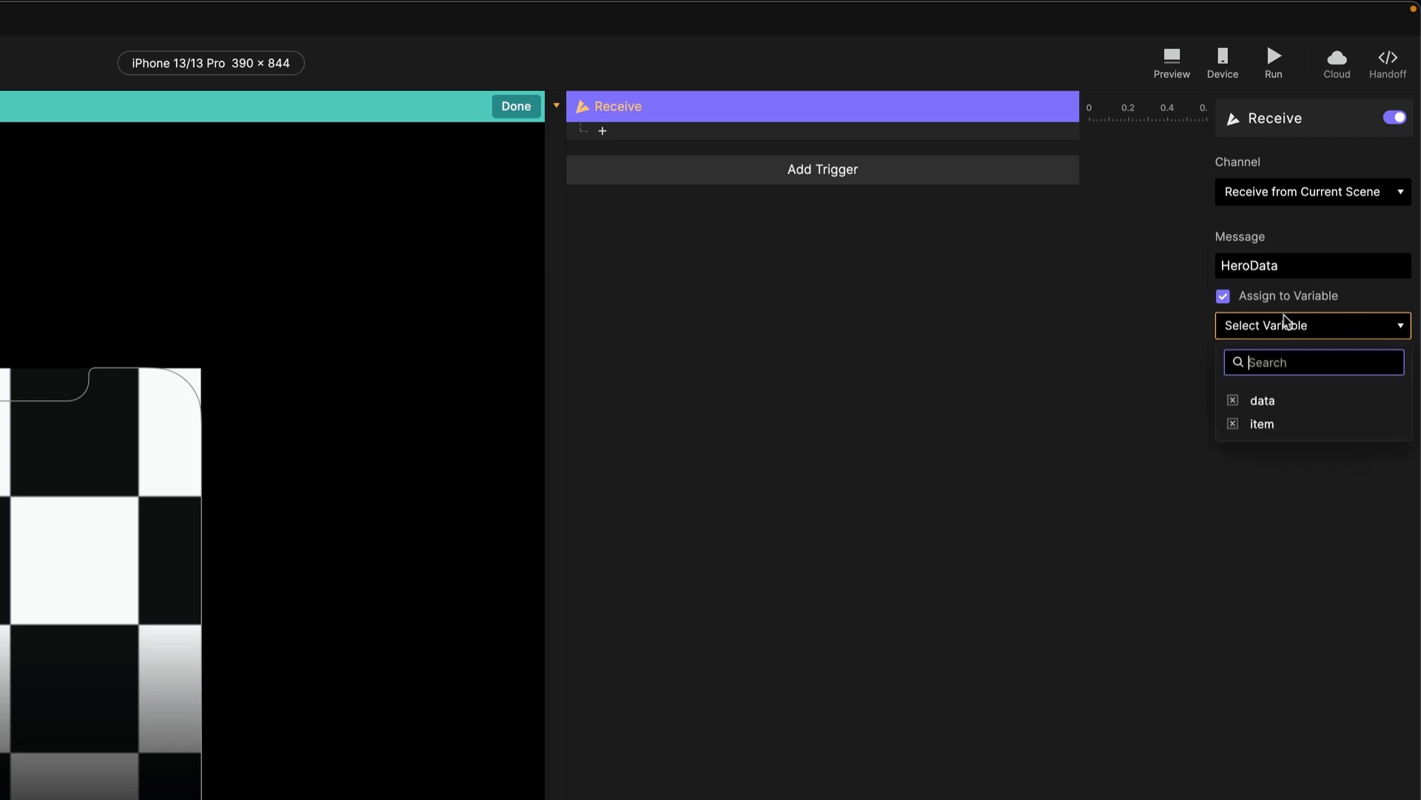
left_click(1246, 403)
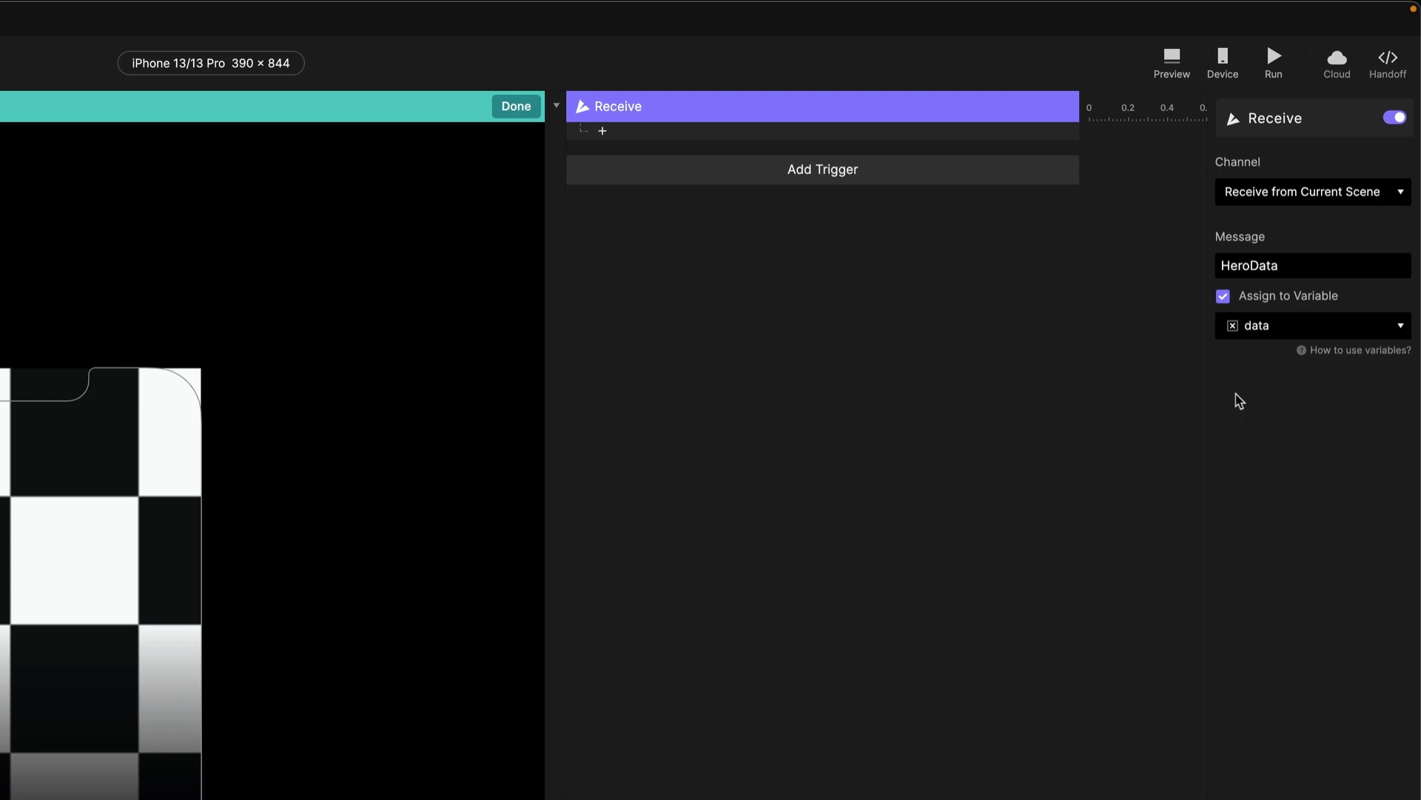
Add a Detect trigger that watches the data variable.
left_click(664, 181)
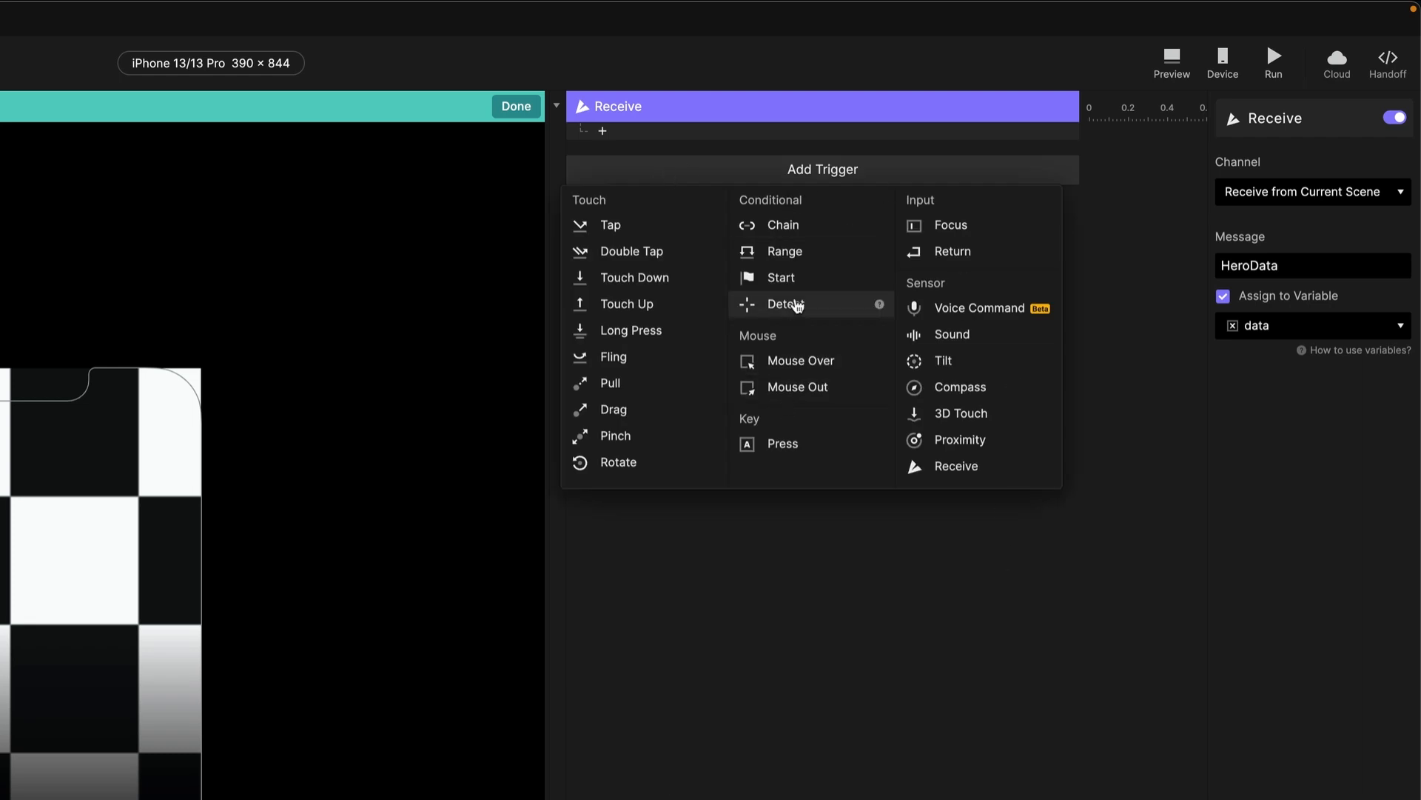
left_click(793, 304)
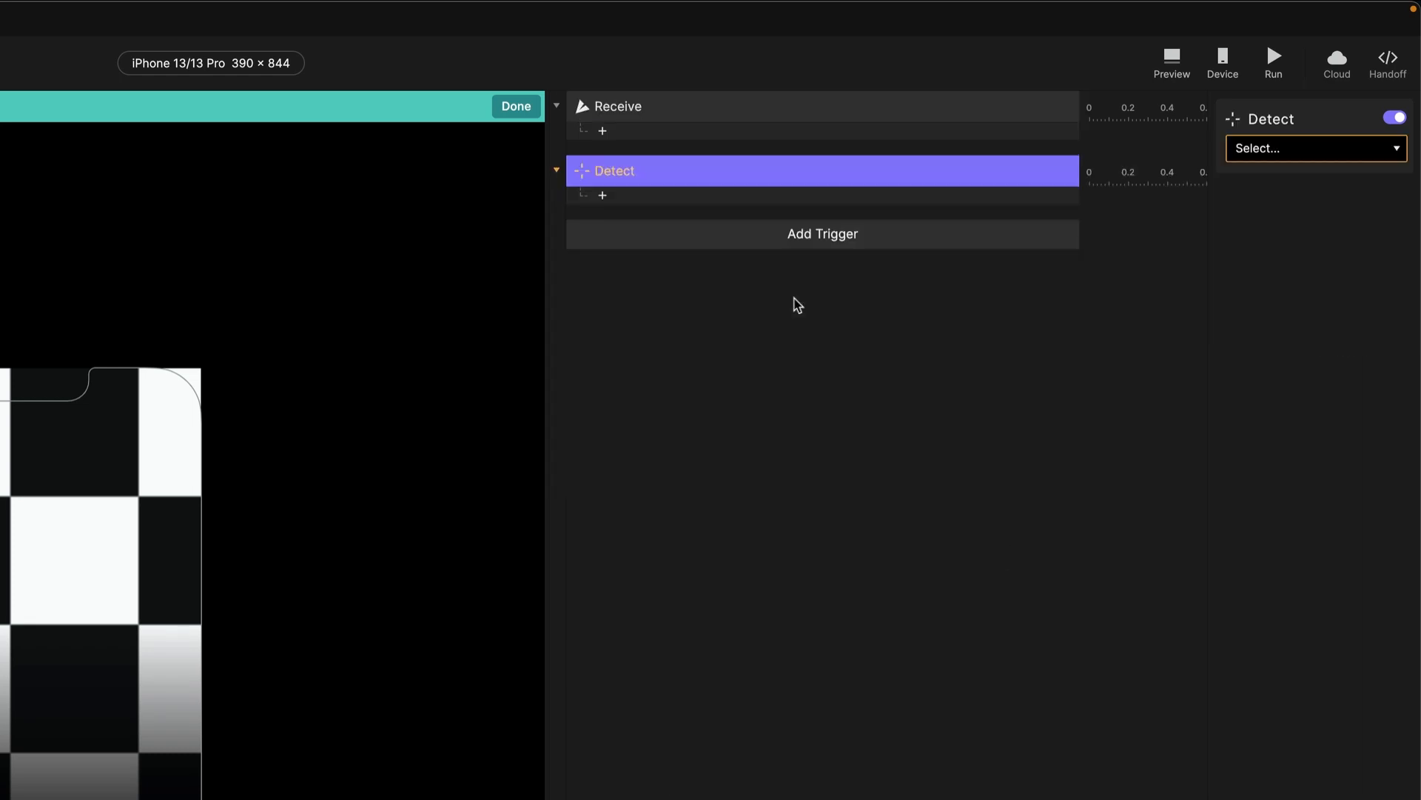
left_click(1289, 151)
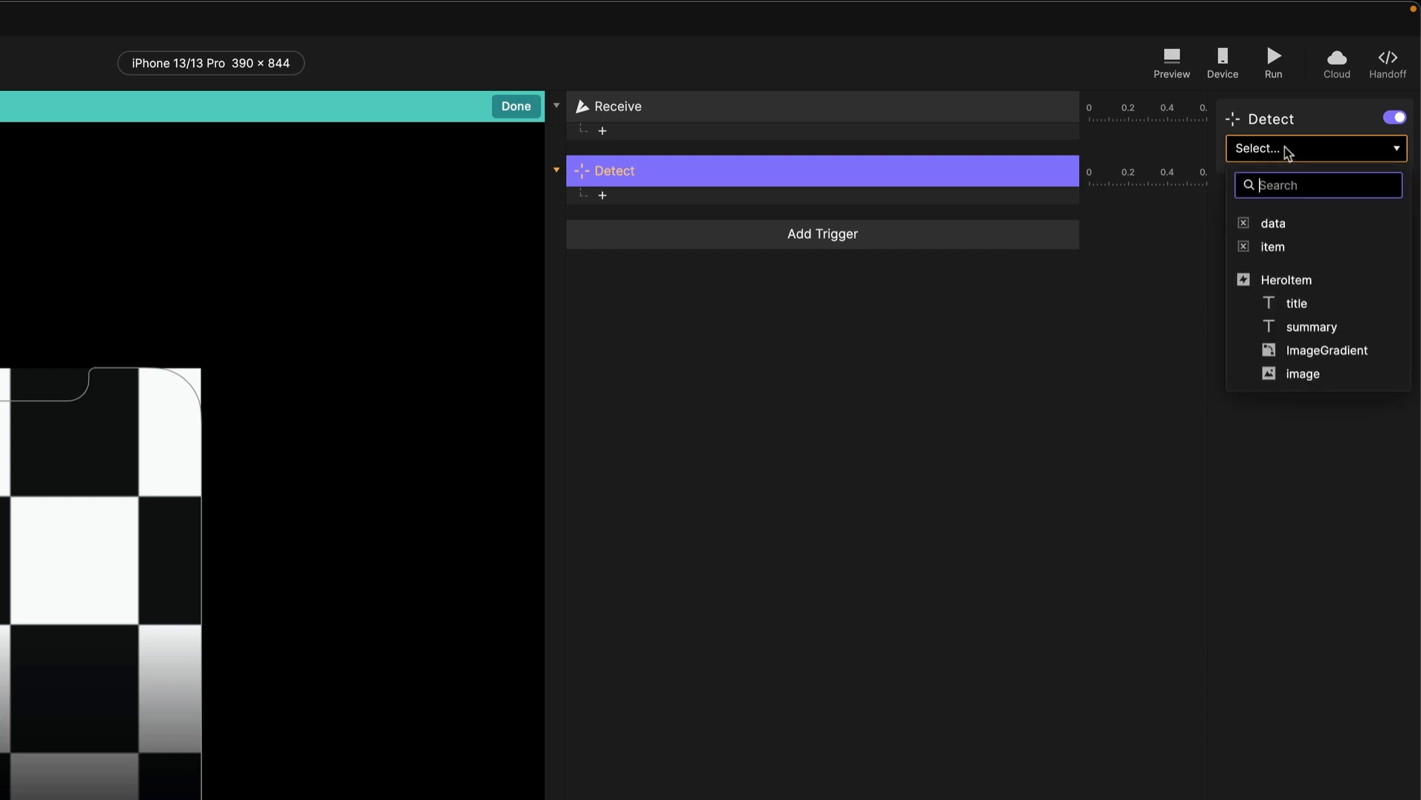
left_click(1298, 231)
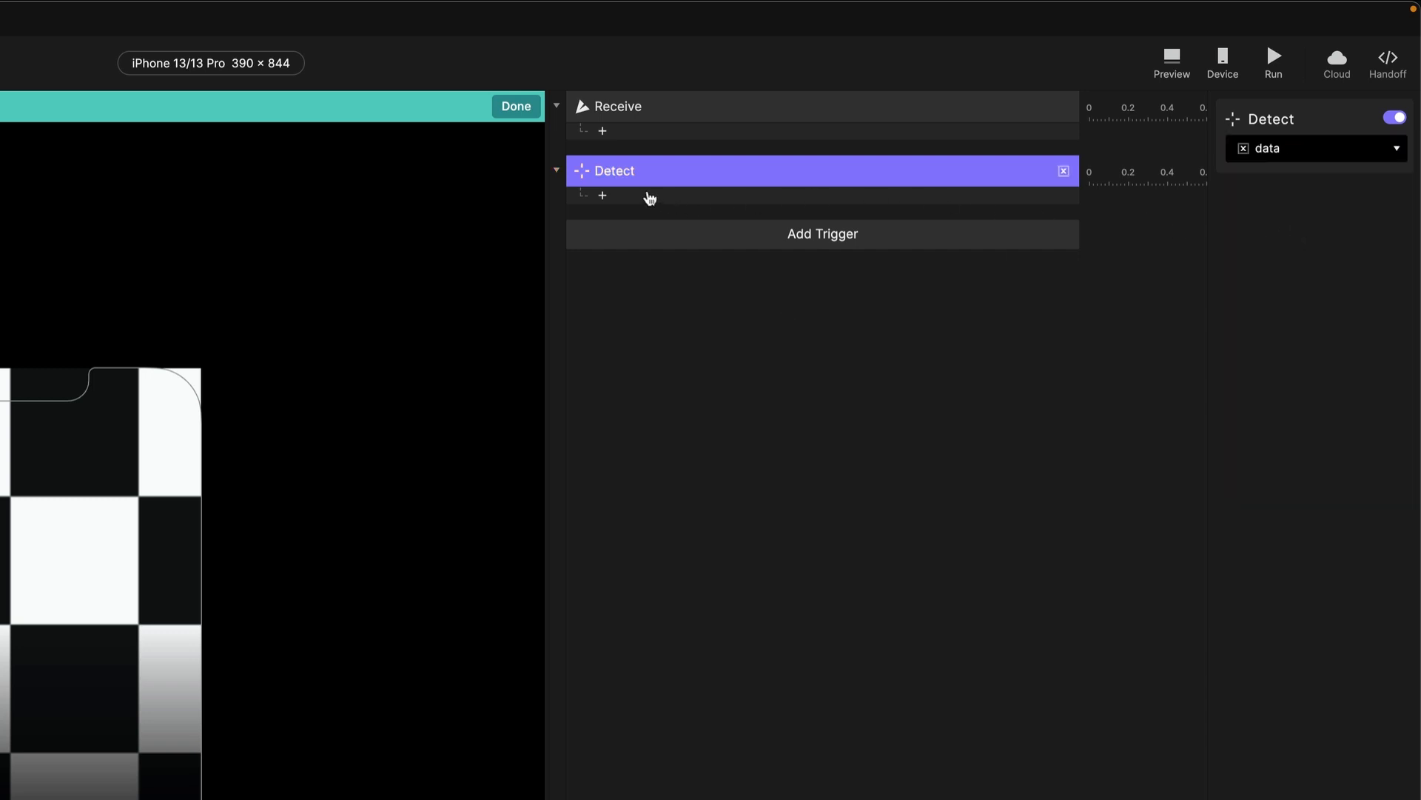
Add a Text response named title targeting the title layer, with content set to Formula.
left_click(641, 195)
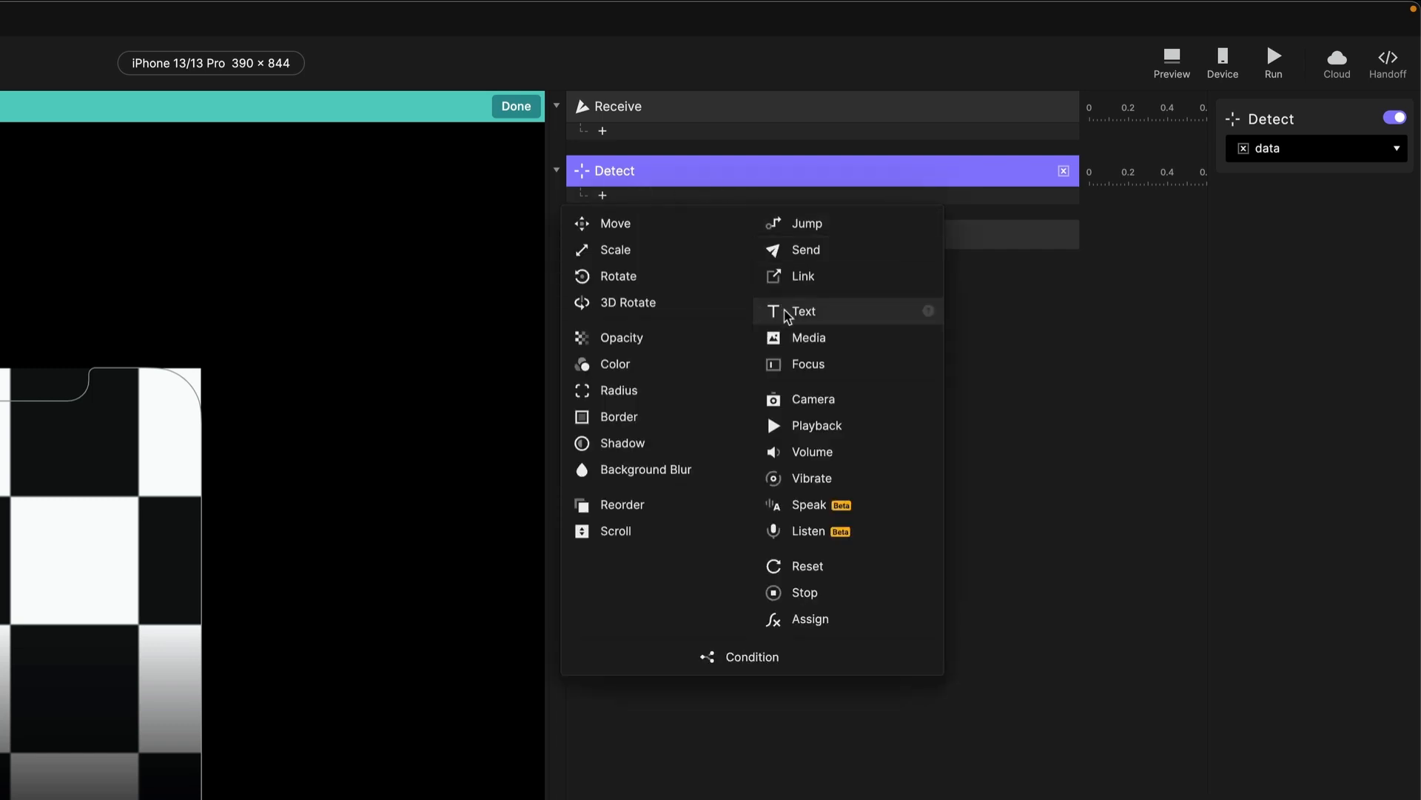
left_click(788, 314)
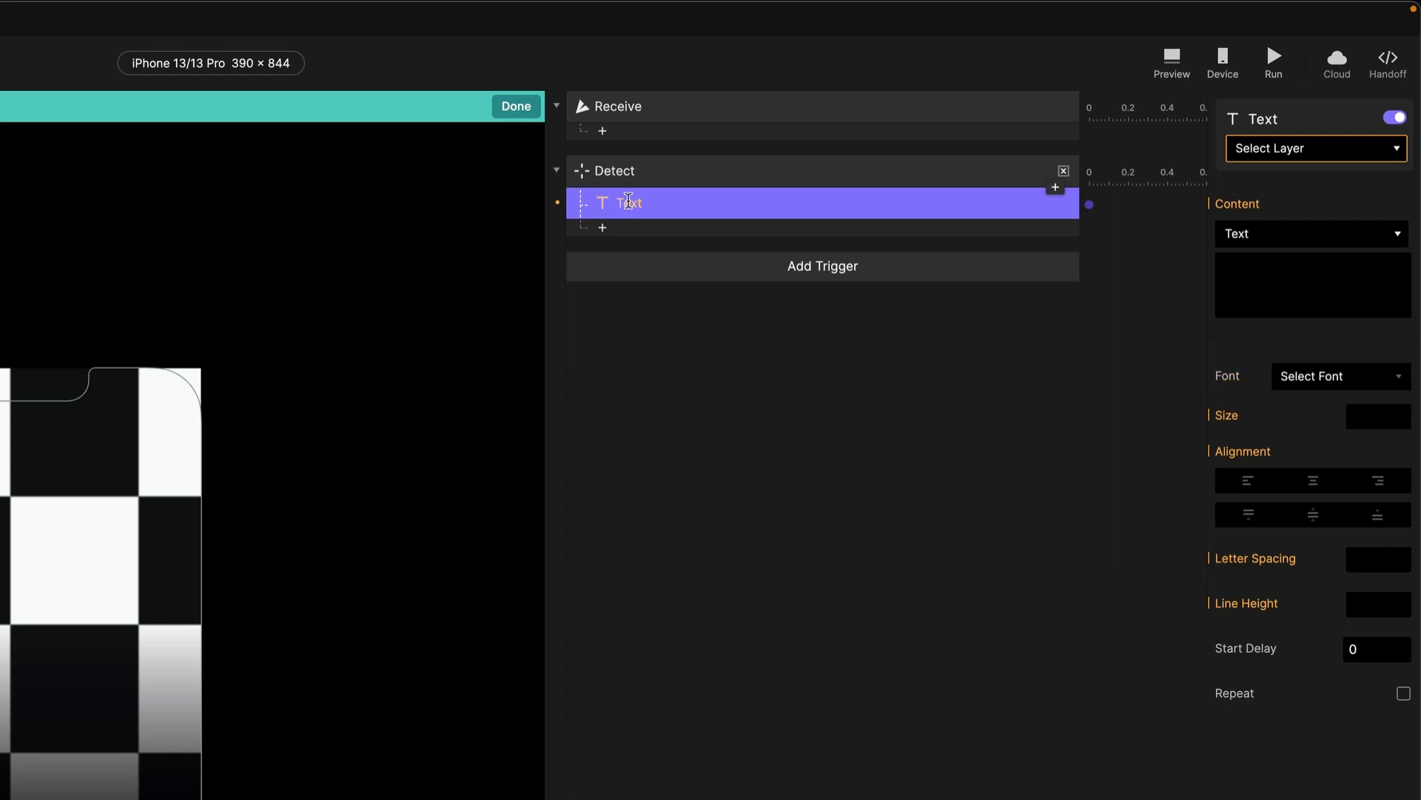
double_click(629, 202)
type("ti")
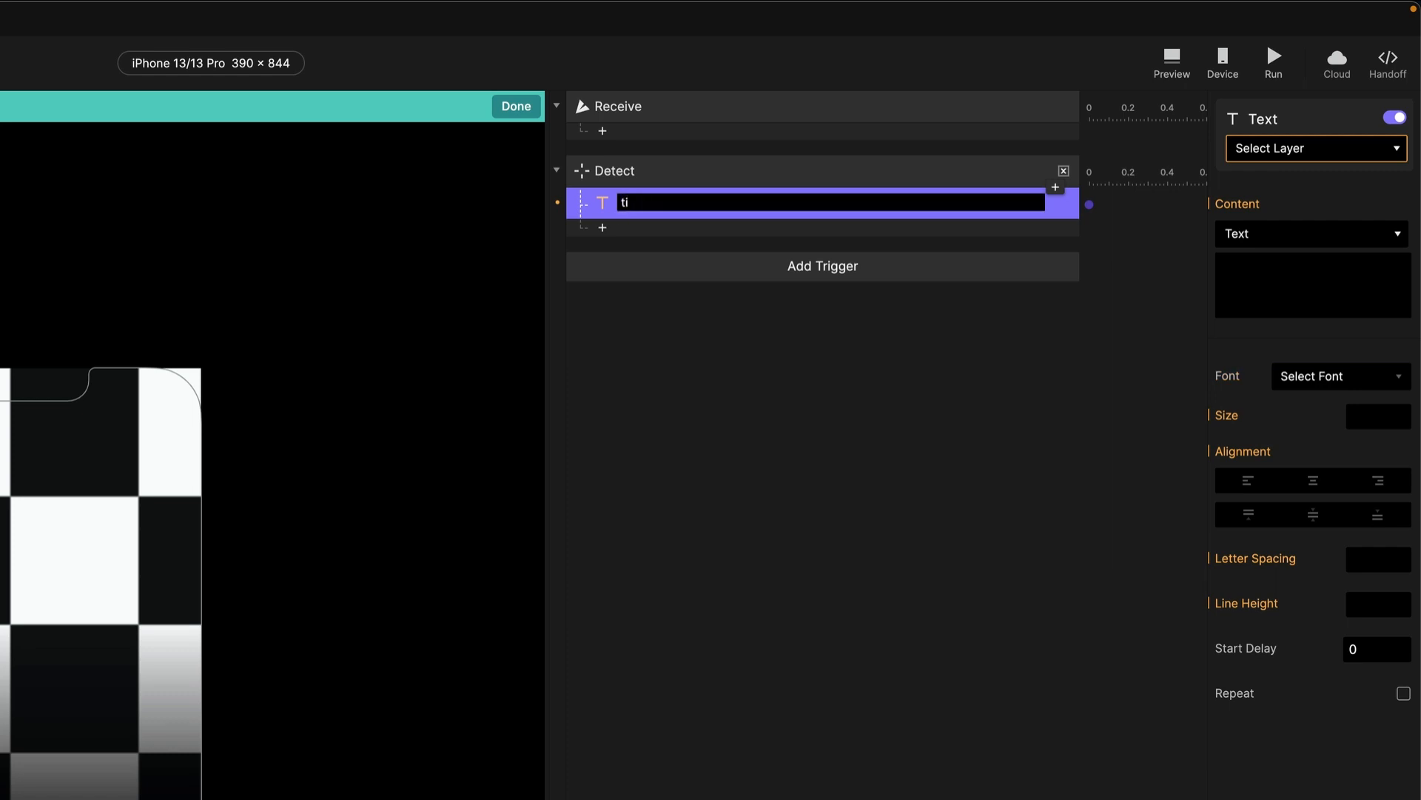
type("tle")
key("Return")
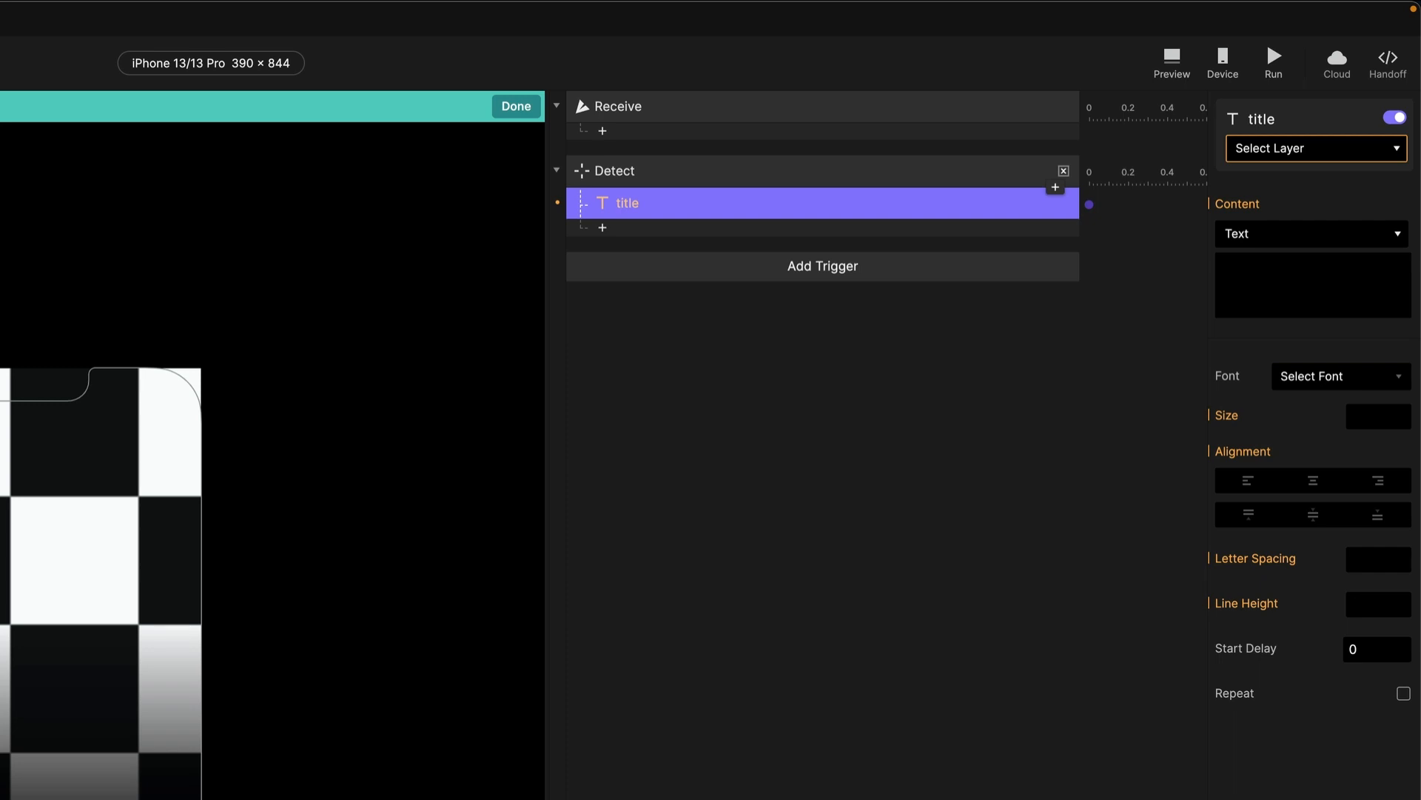
left_click(1284, 147)
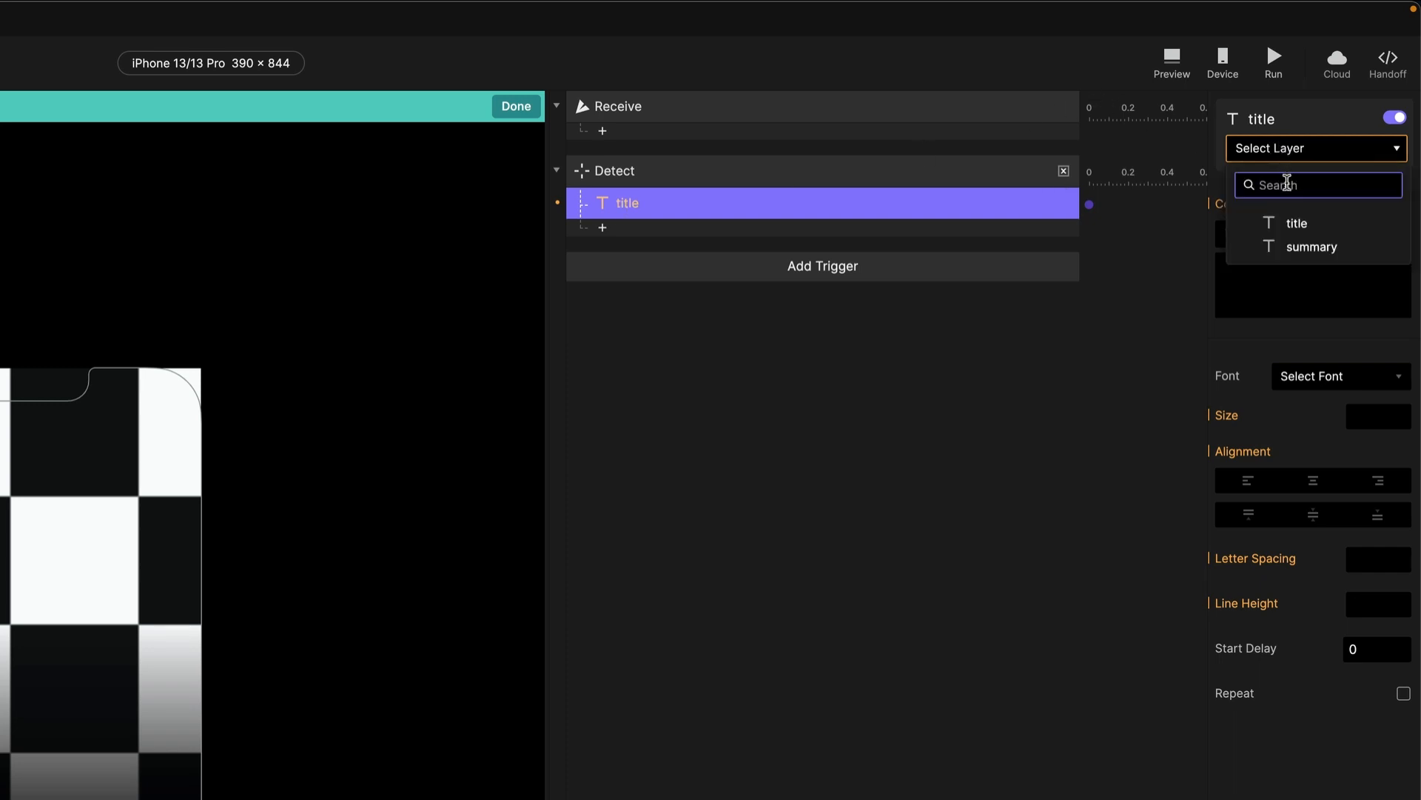
left_click(1297, 224)
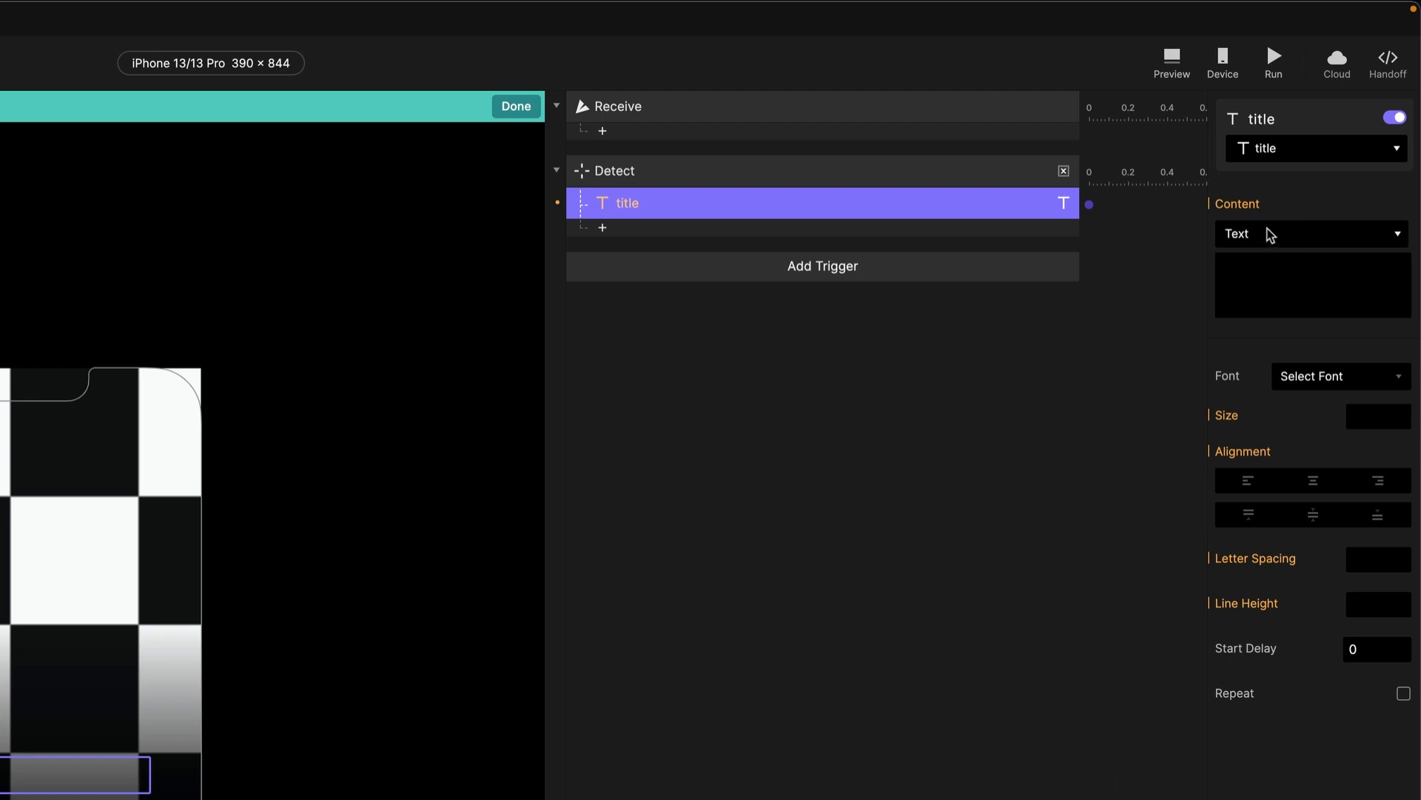
left_click(1255, 245)
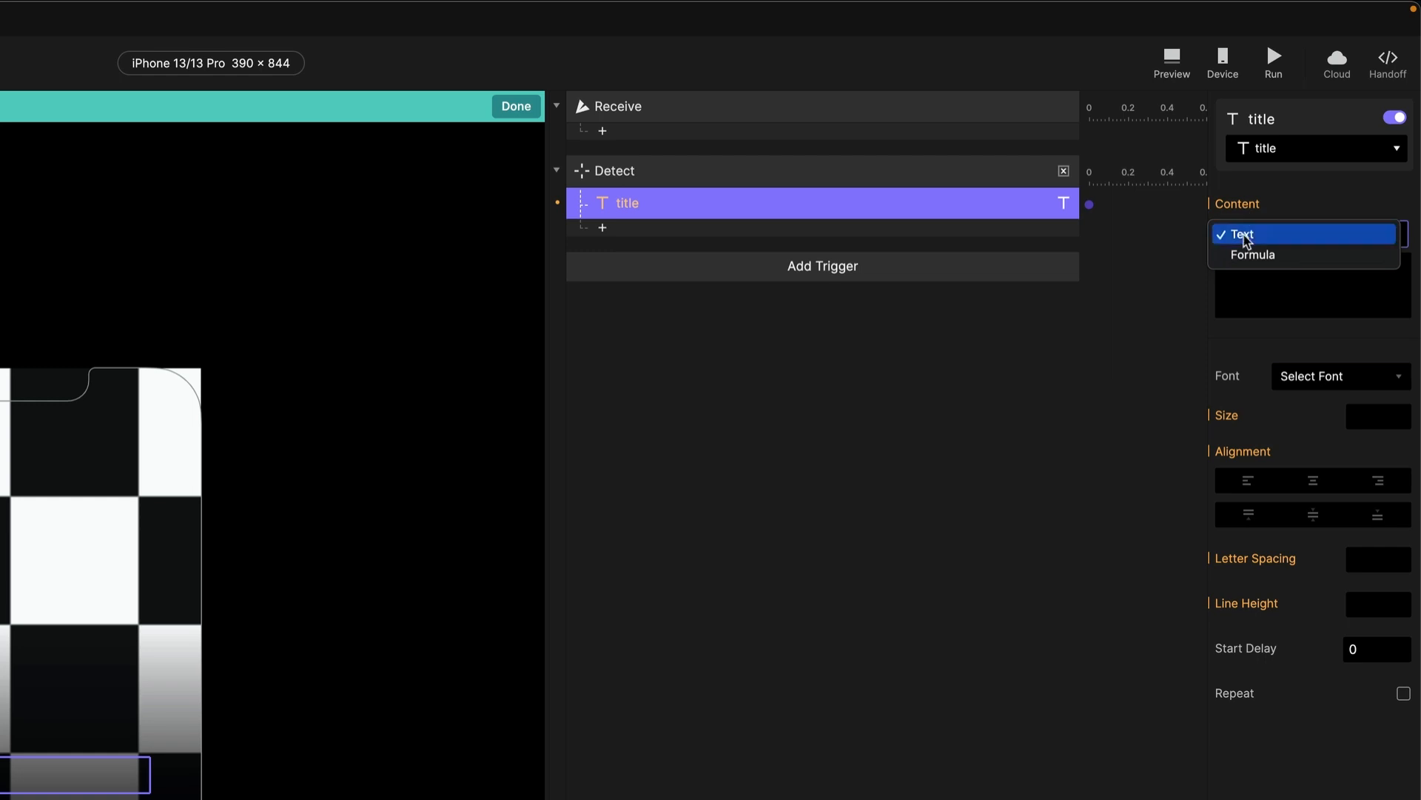
left_click(1257, 256)
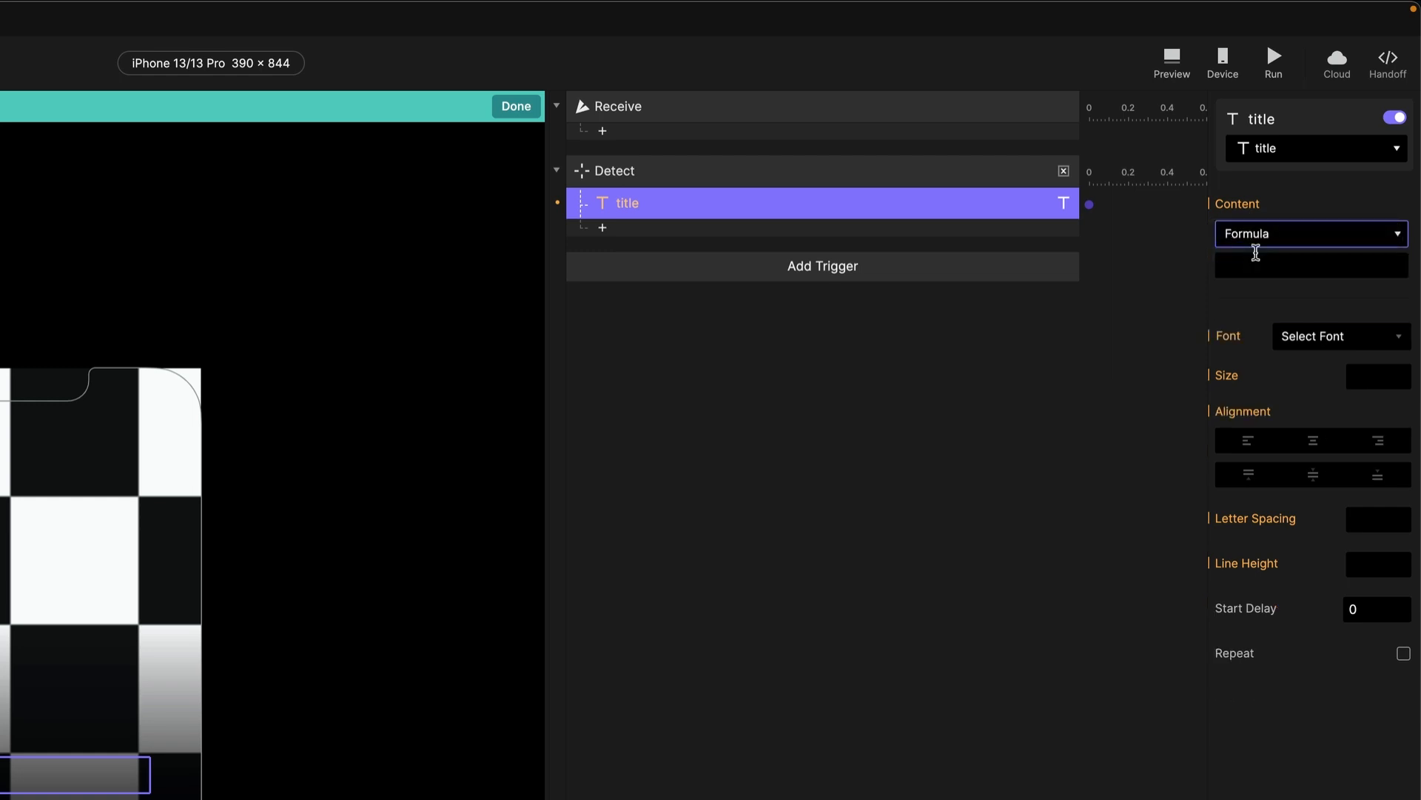
left_click(1287, 270)
left_click(1397, 268)
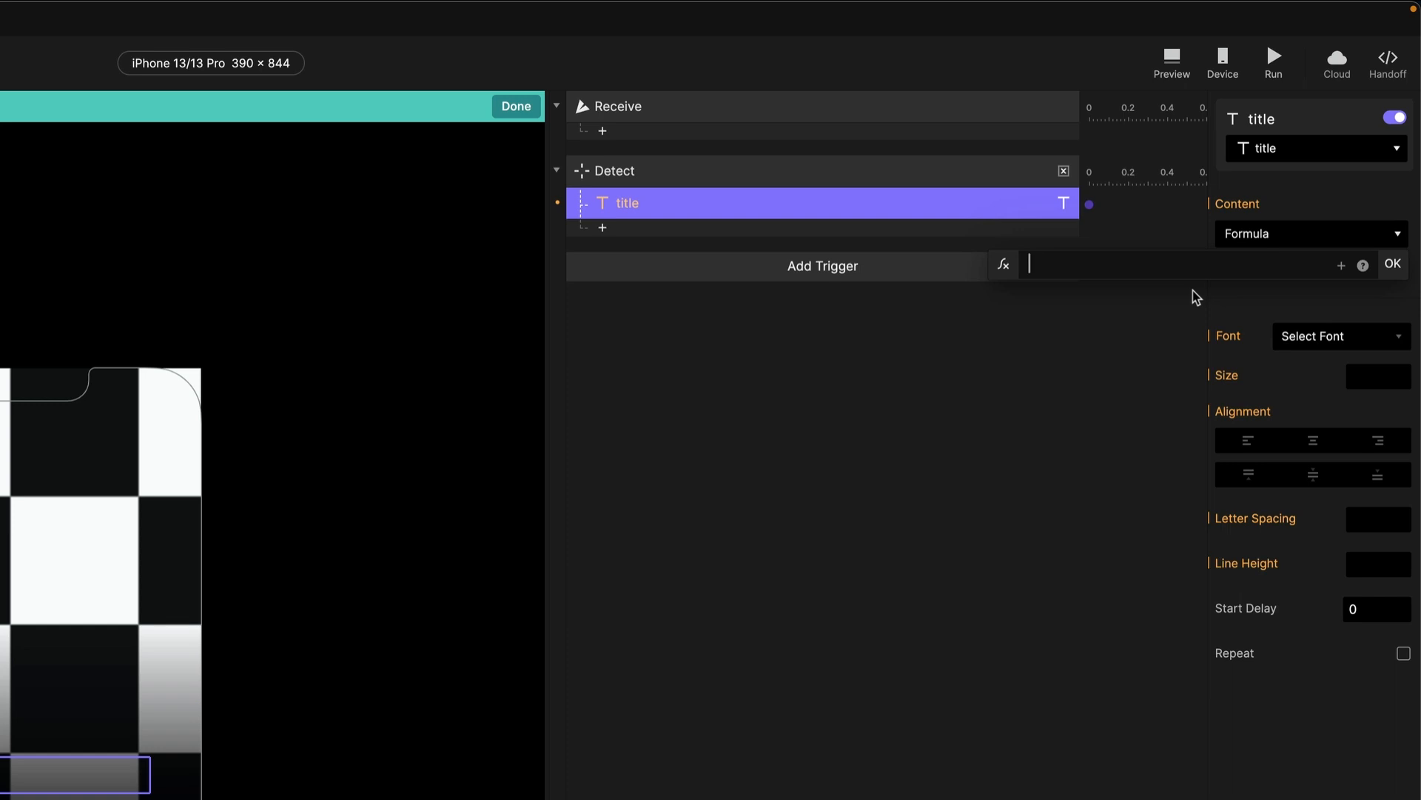
Write the formula parseJson(data,item + ".title"), removing the stray backticks around title.
type("pa")
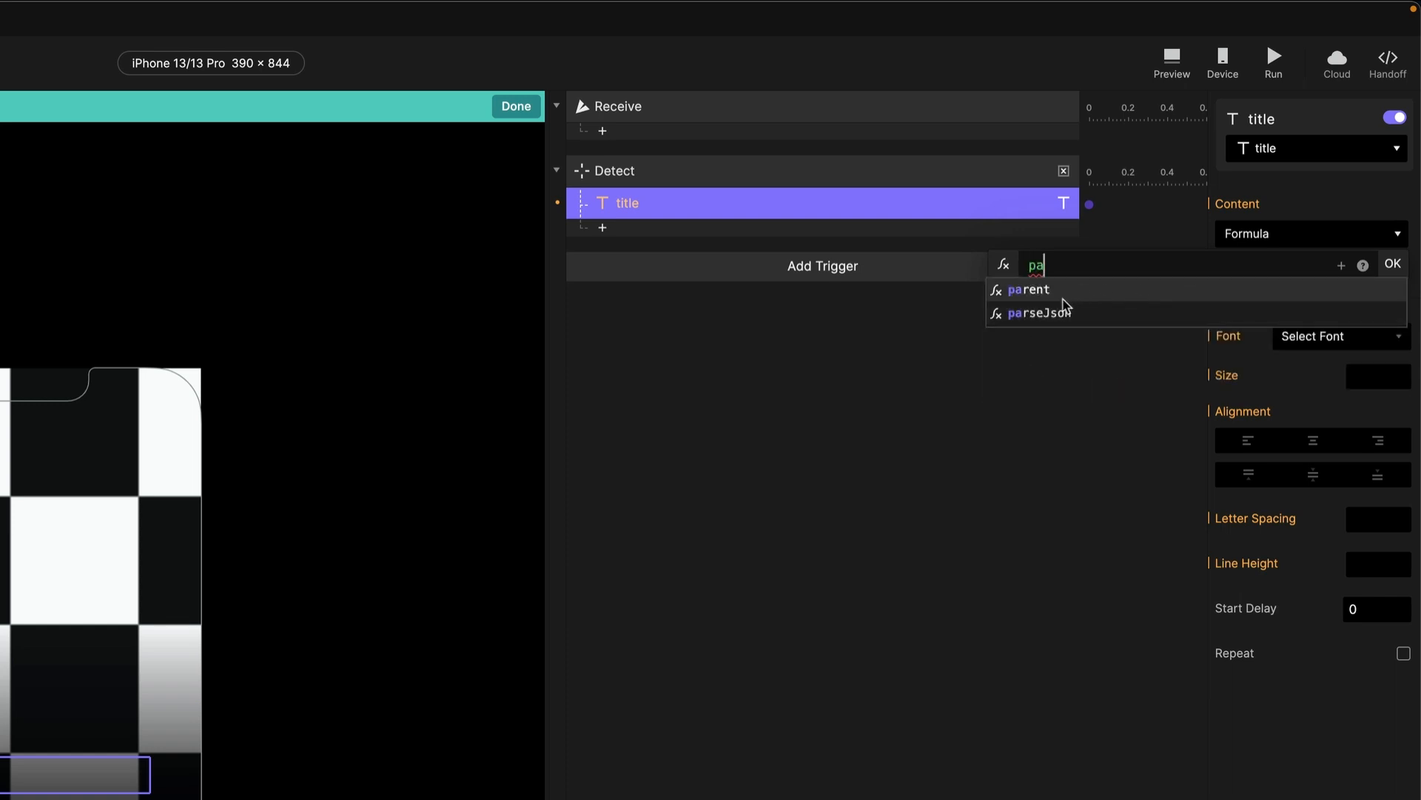
left_click(1031, 314)
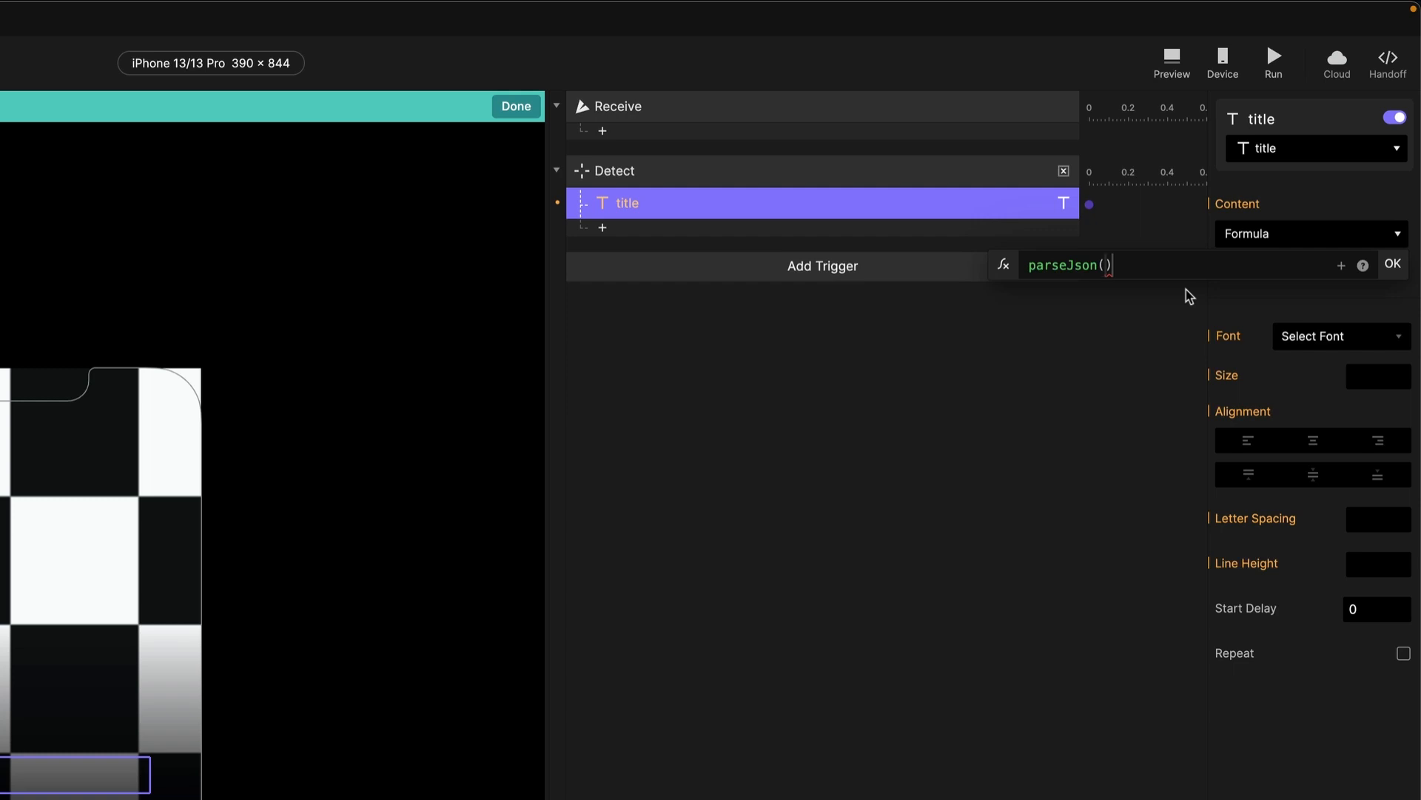
type("da")
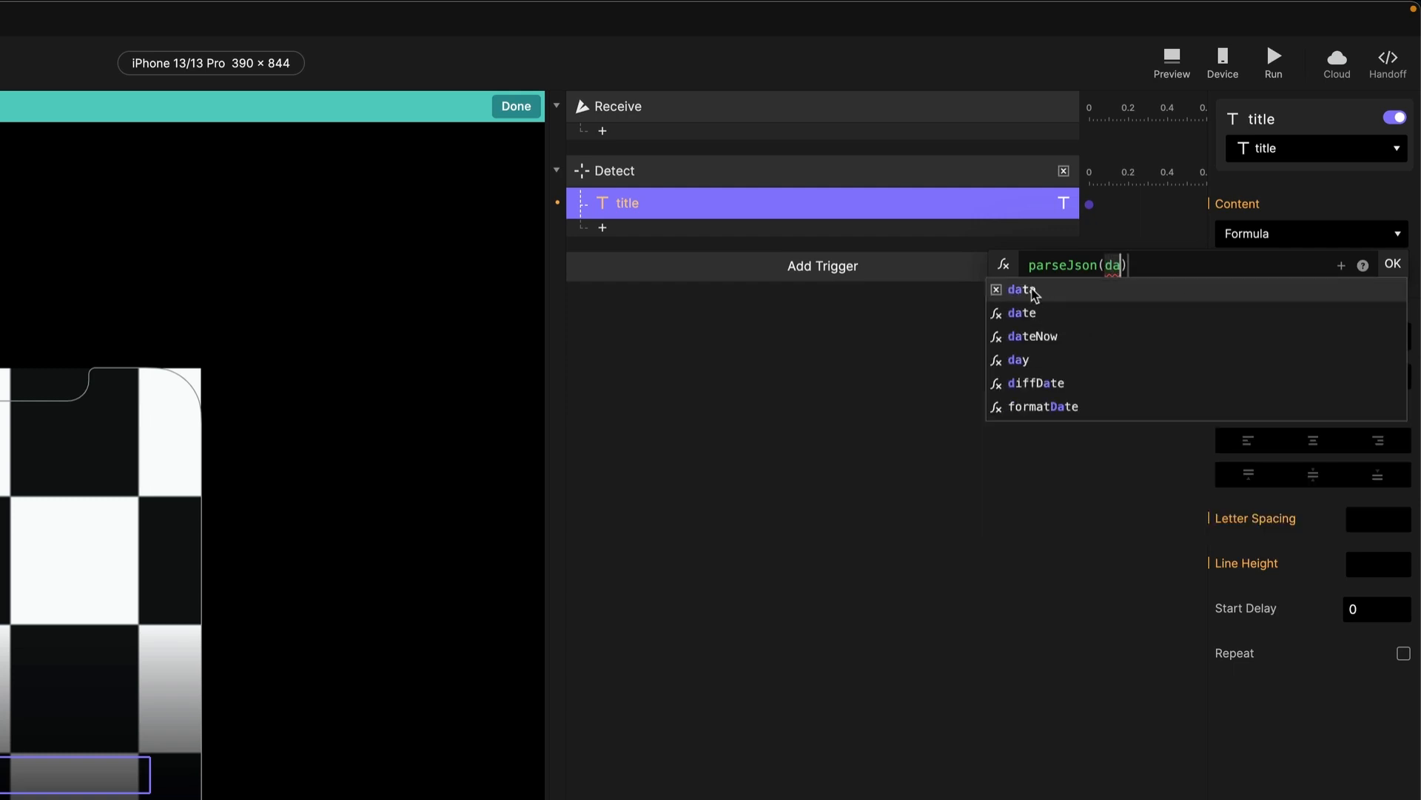
left_click(1034, 291)
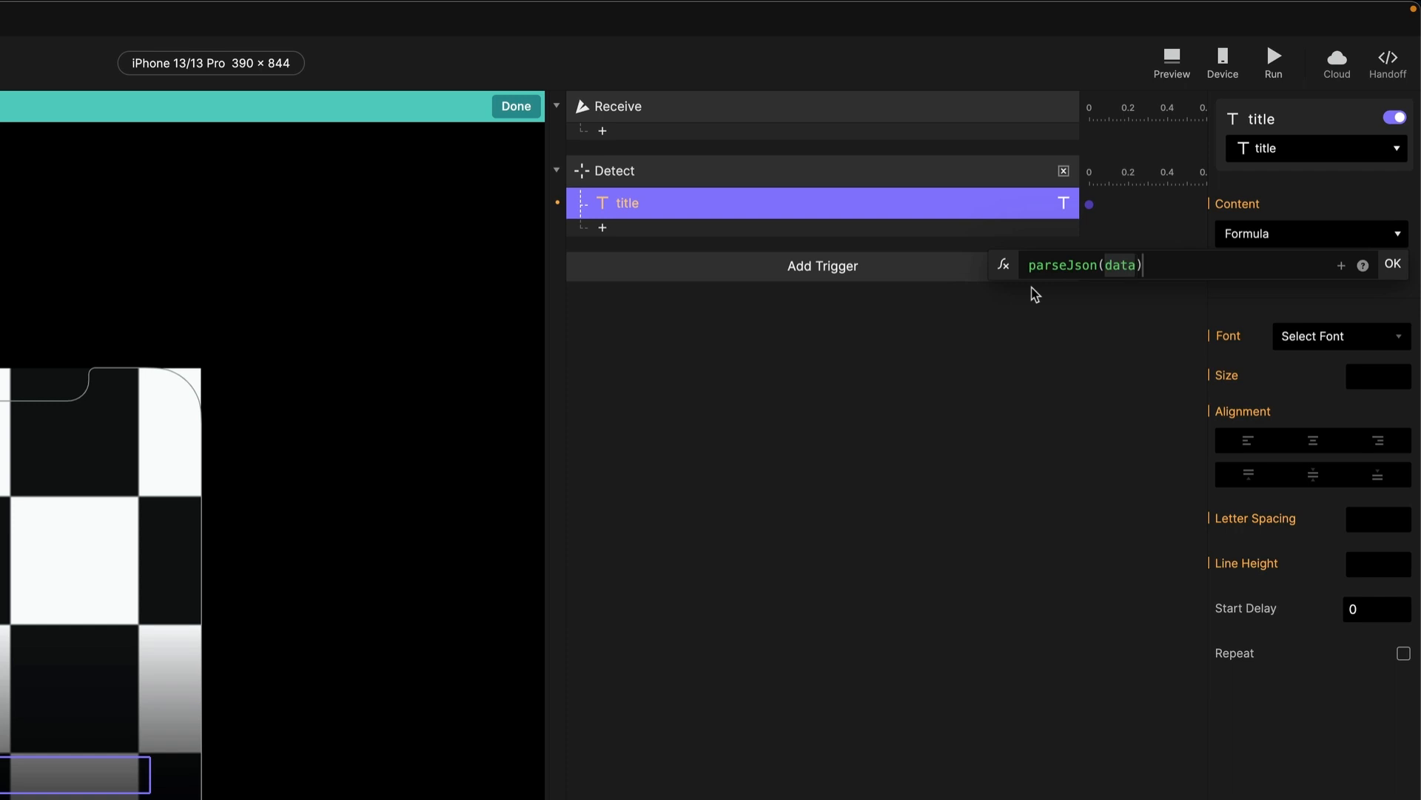
type(",ite")
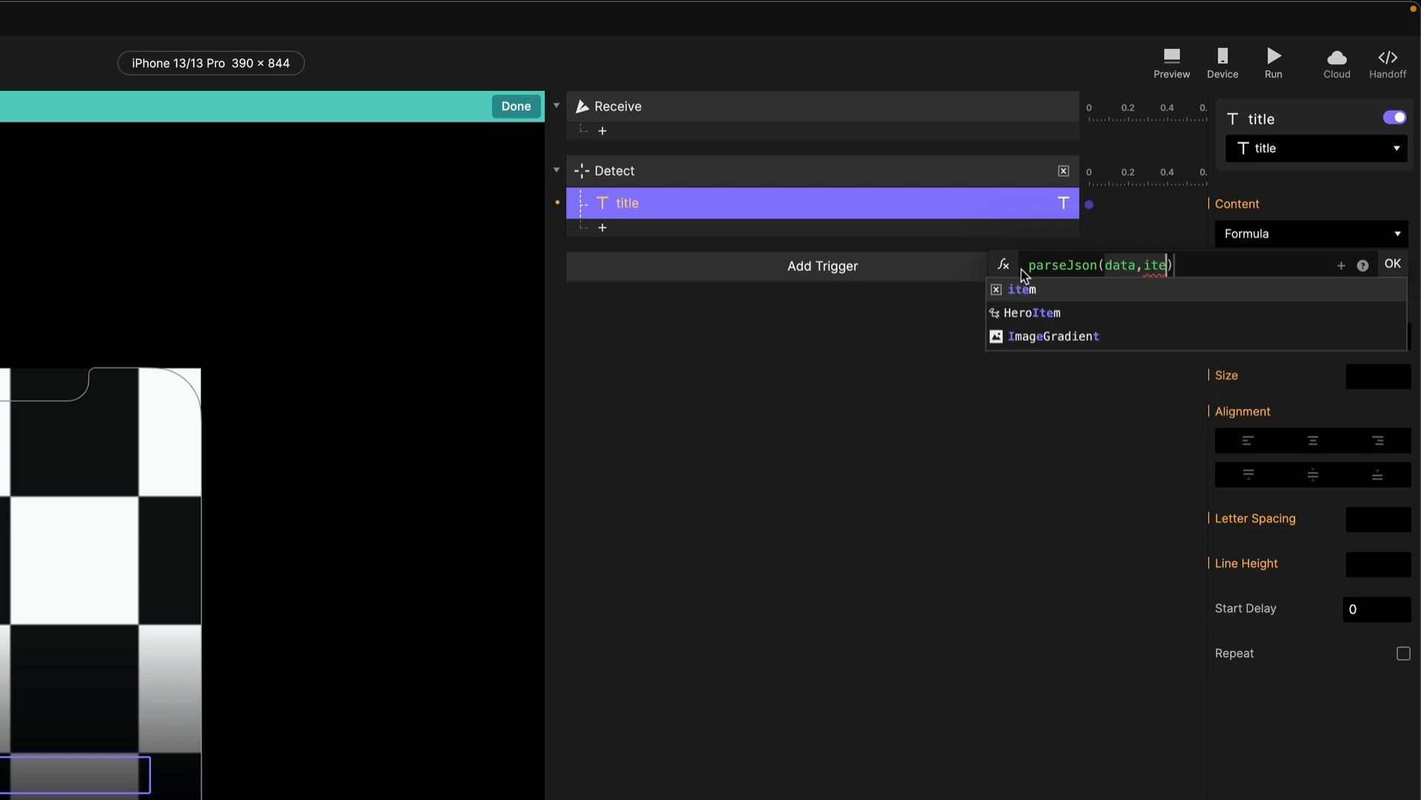
left_click(1025, 289)
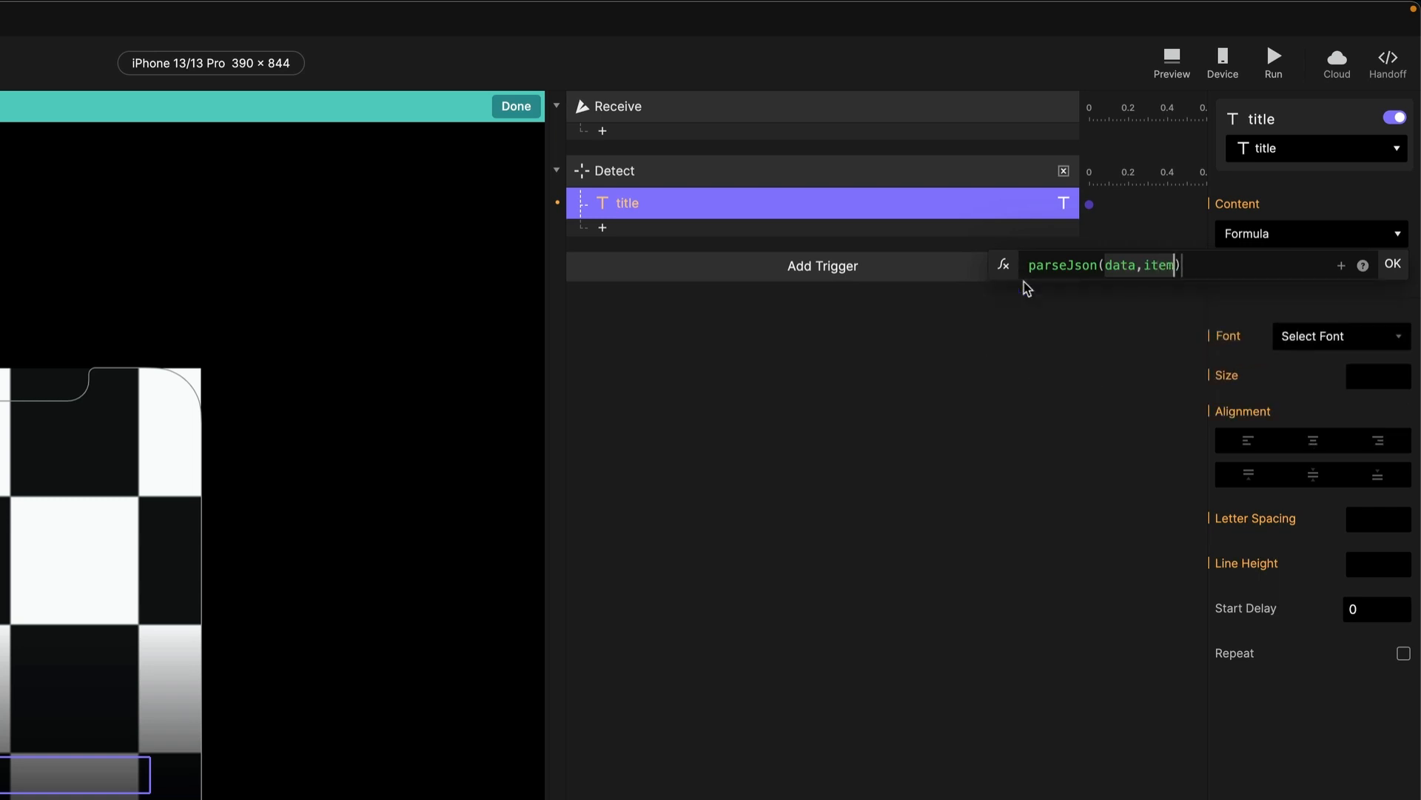
type("+ \"")
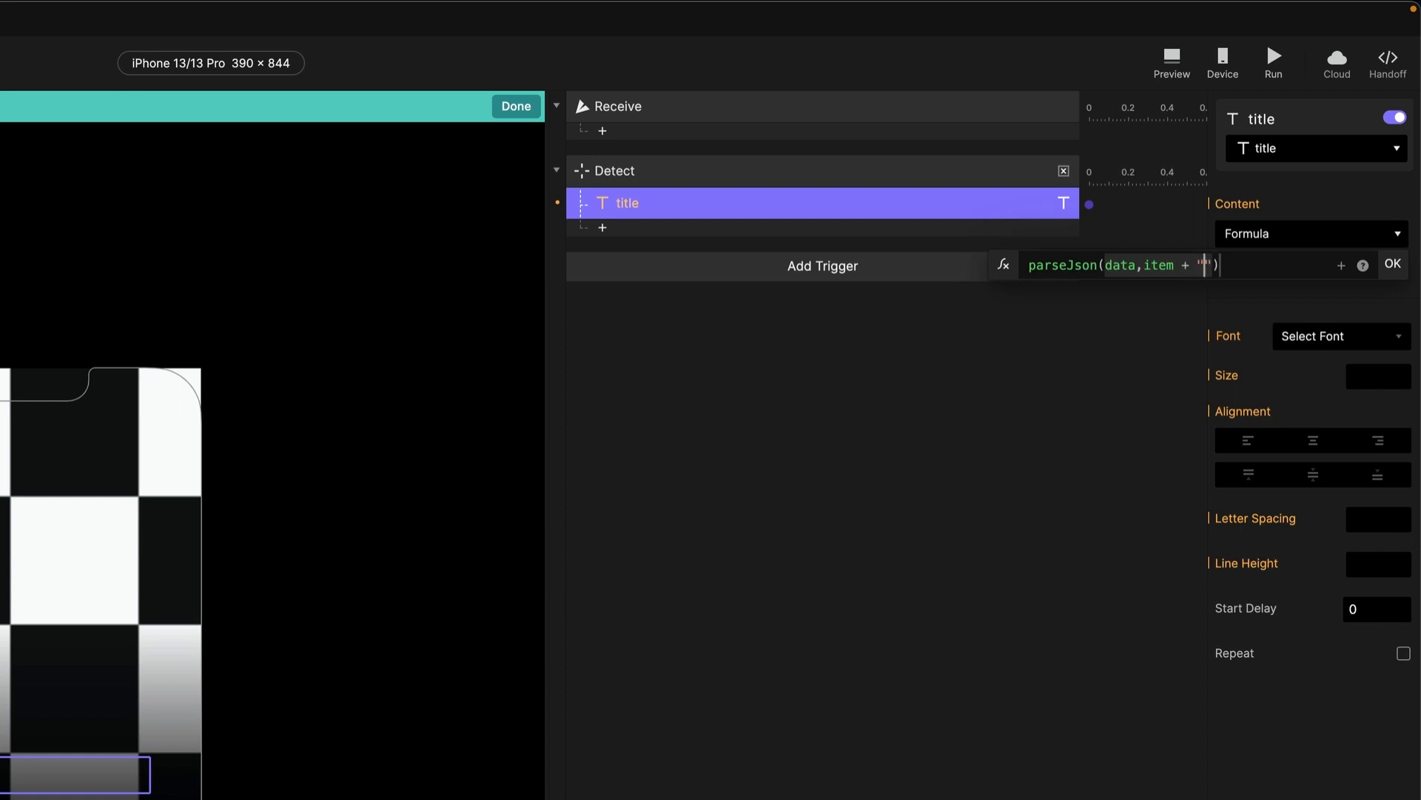
type(".")
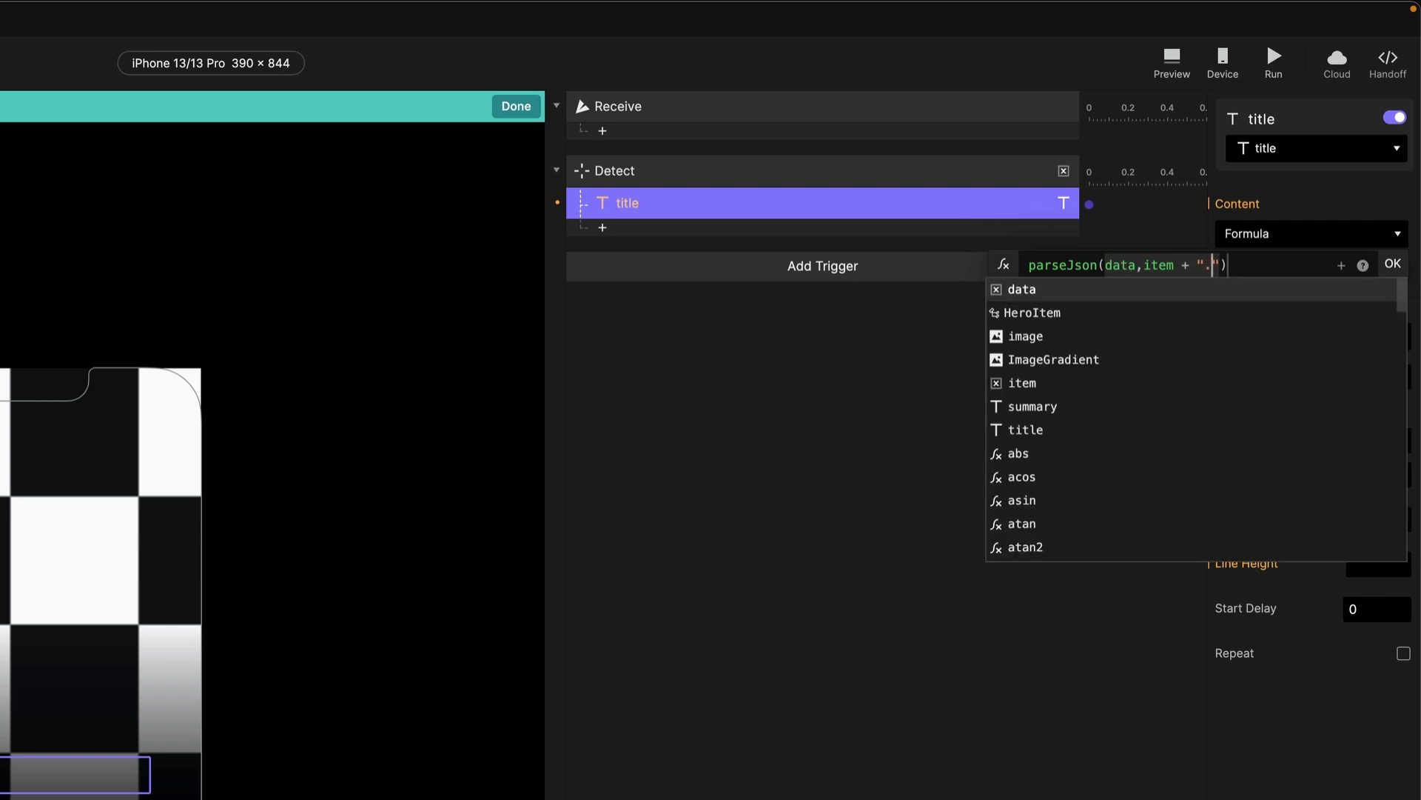
type("ti")
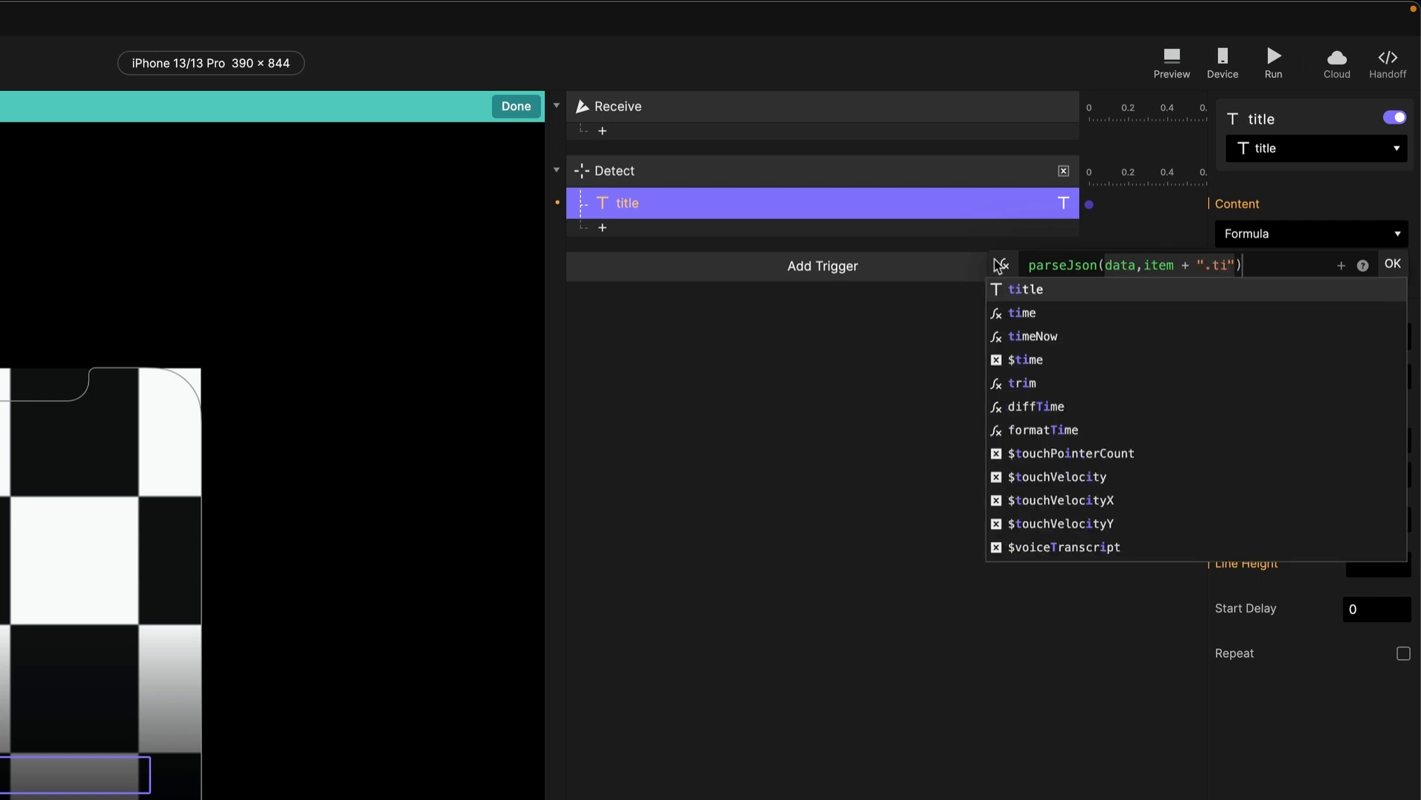
left_click(1025, 289)
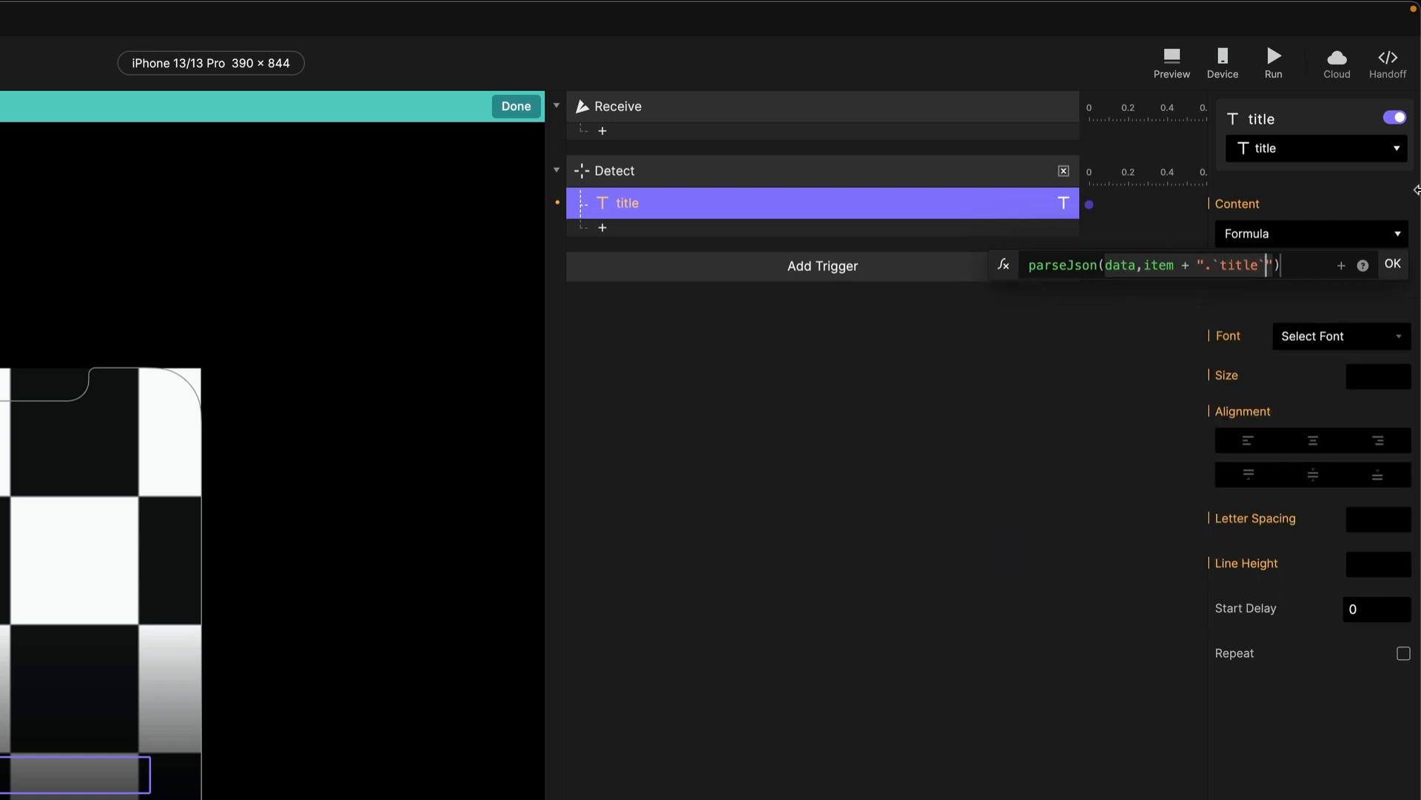
left_click(1221, 275)
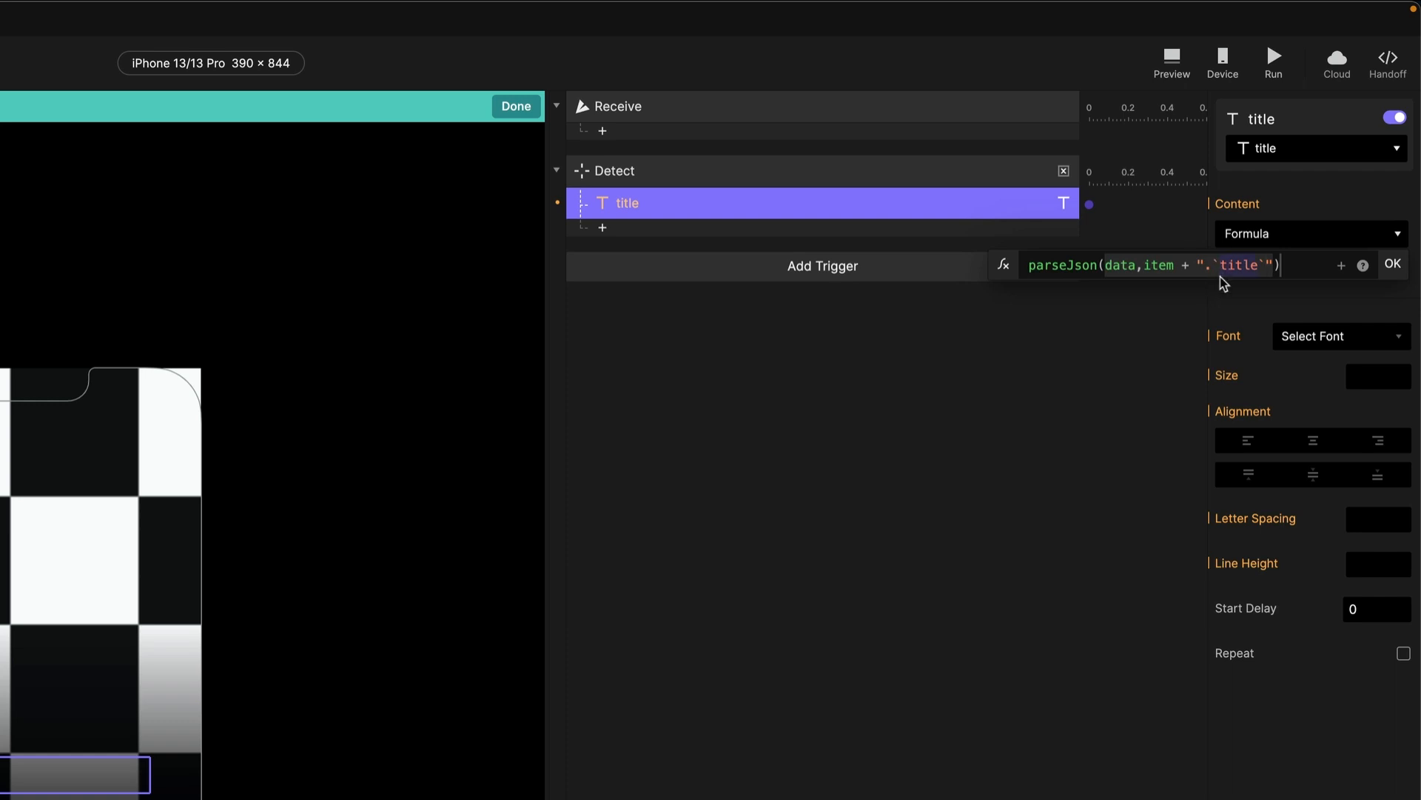
key("BackSpace")
left_click(1257, 274)
key("BackSpace")
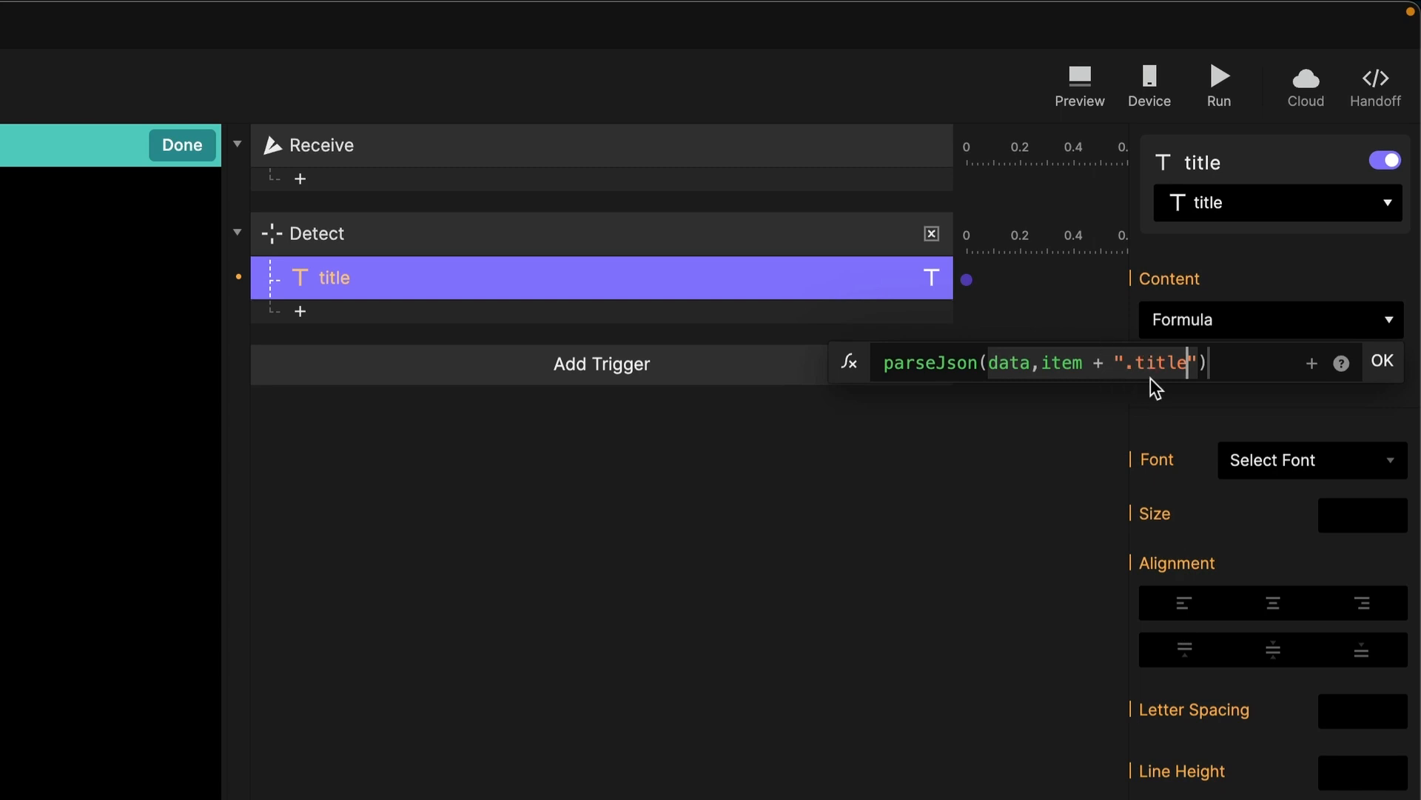
Review the full parseJson title formula and commit it in the Content field.
left_click(1171, 375)
left_click_drag(1192, 361, 881, 362)
key("super+c")
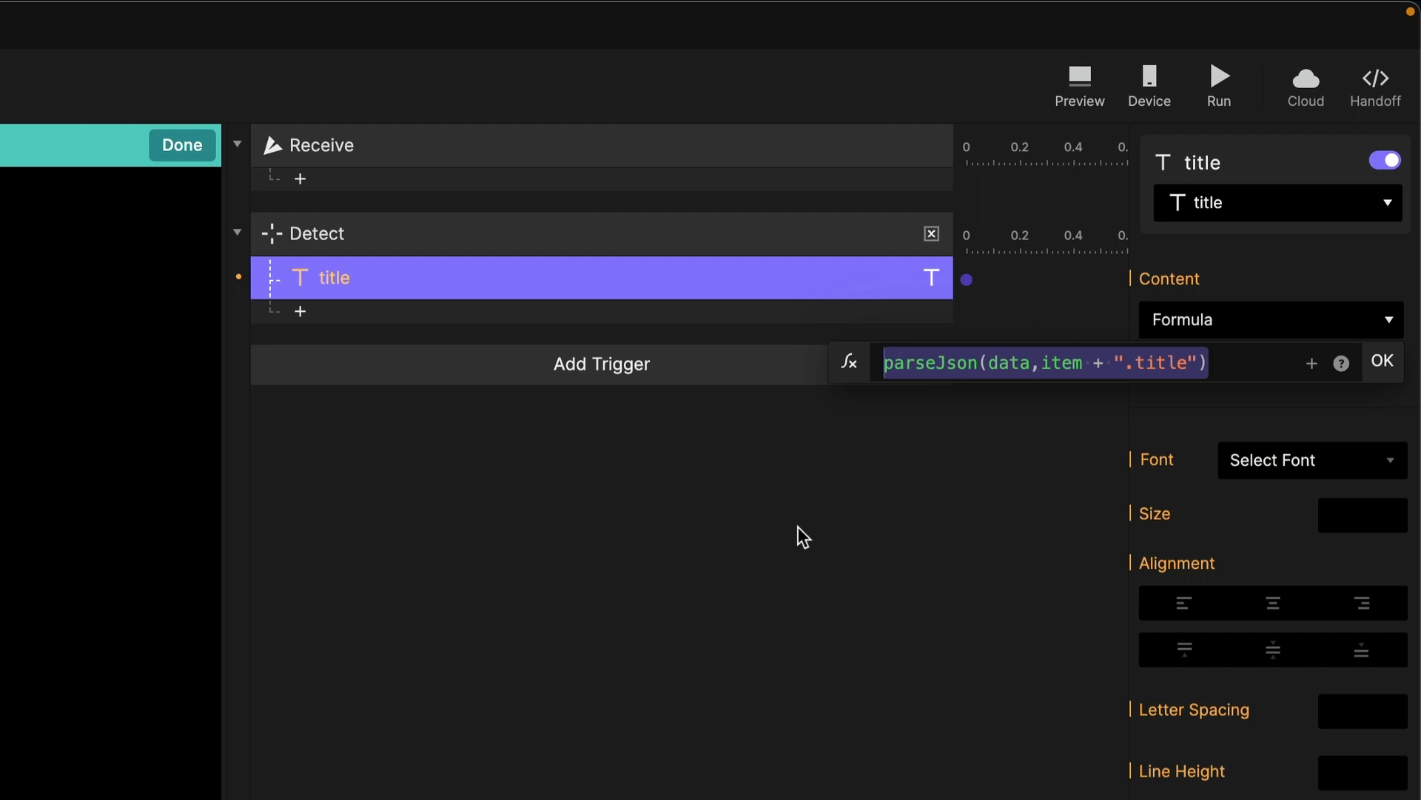
left_click(1382, 363)
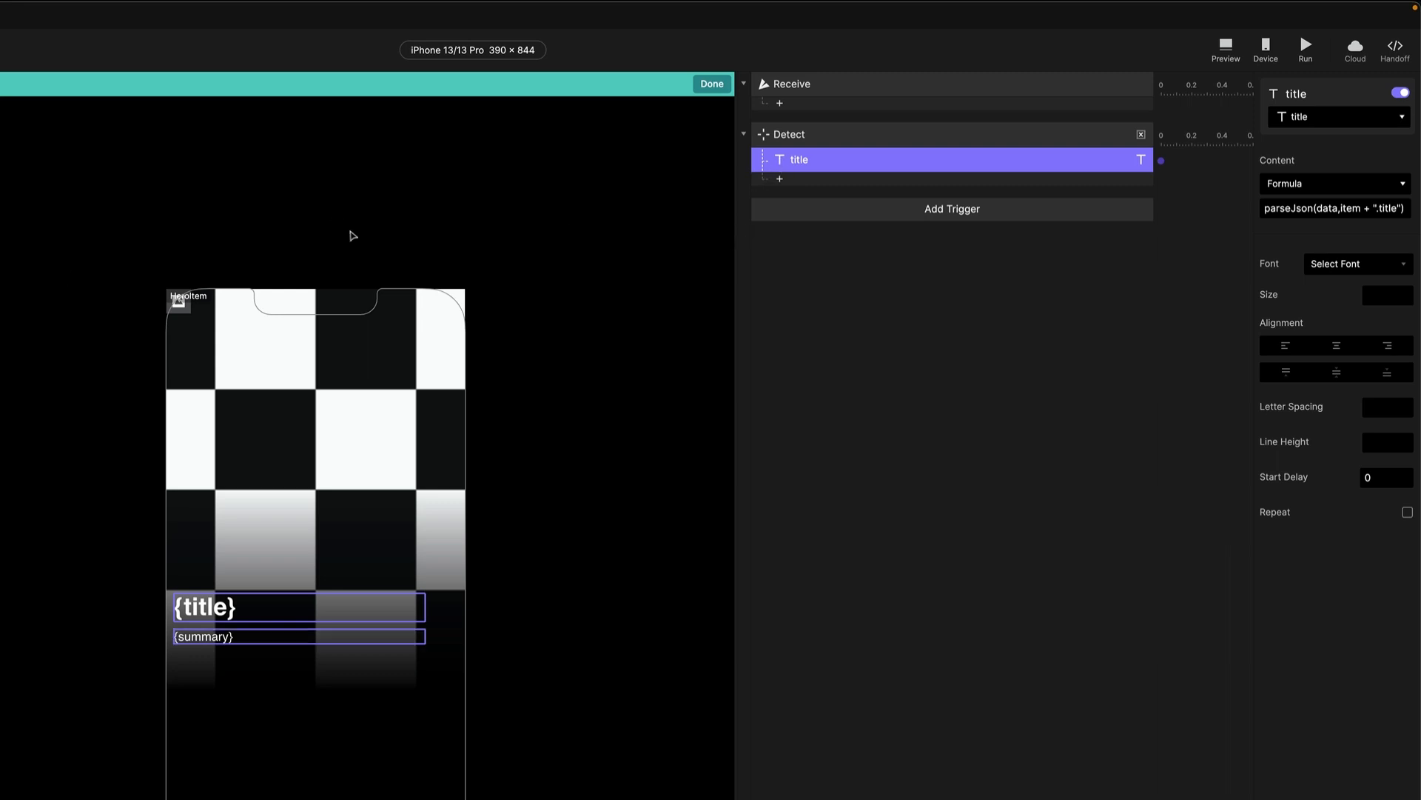
Add another Text response under Detect and name it summary.
left_click(1133, 148)
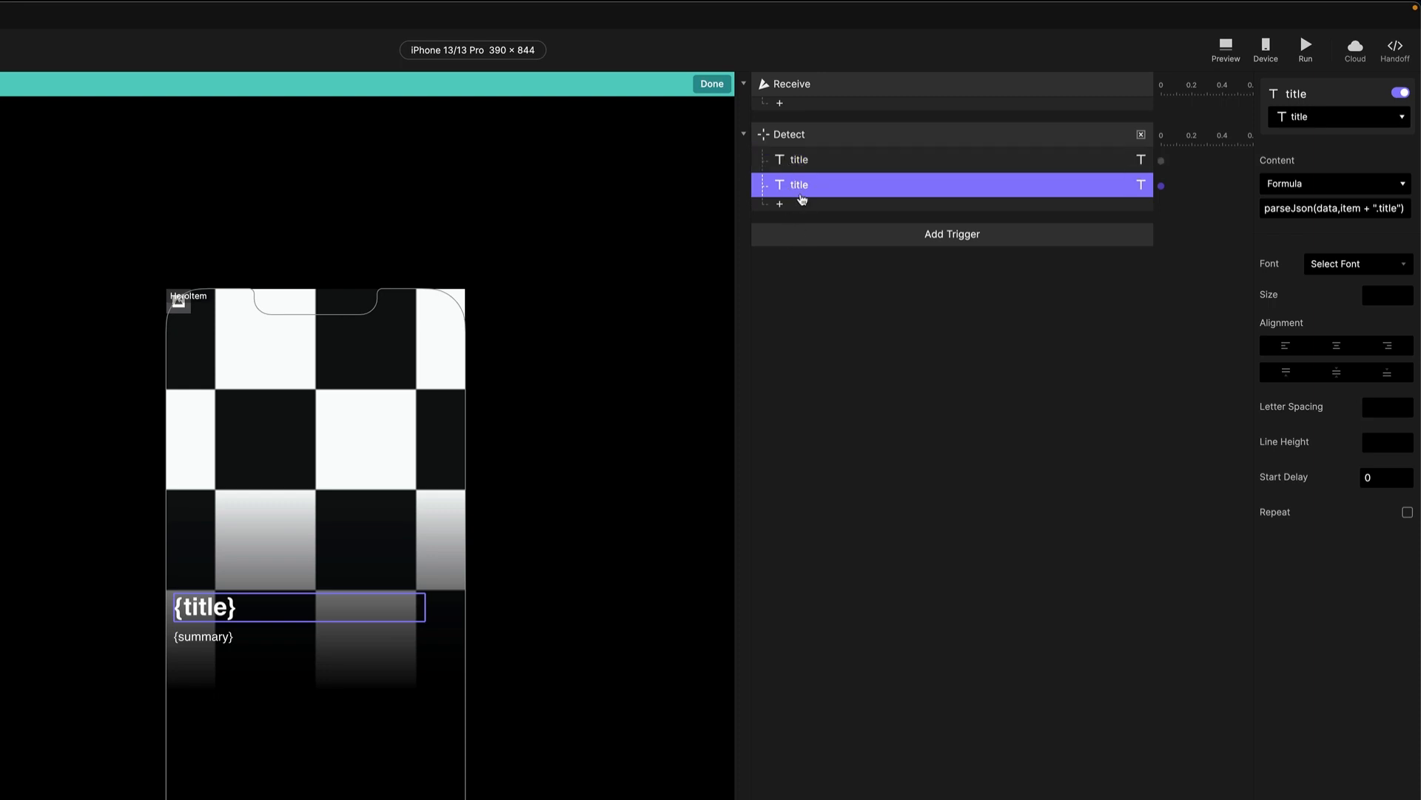
double_click(801, 185)
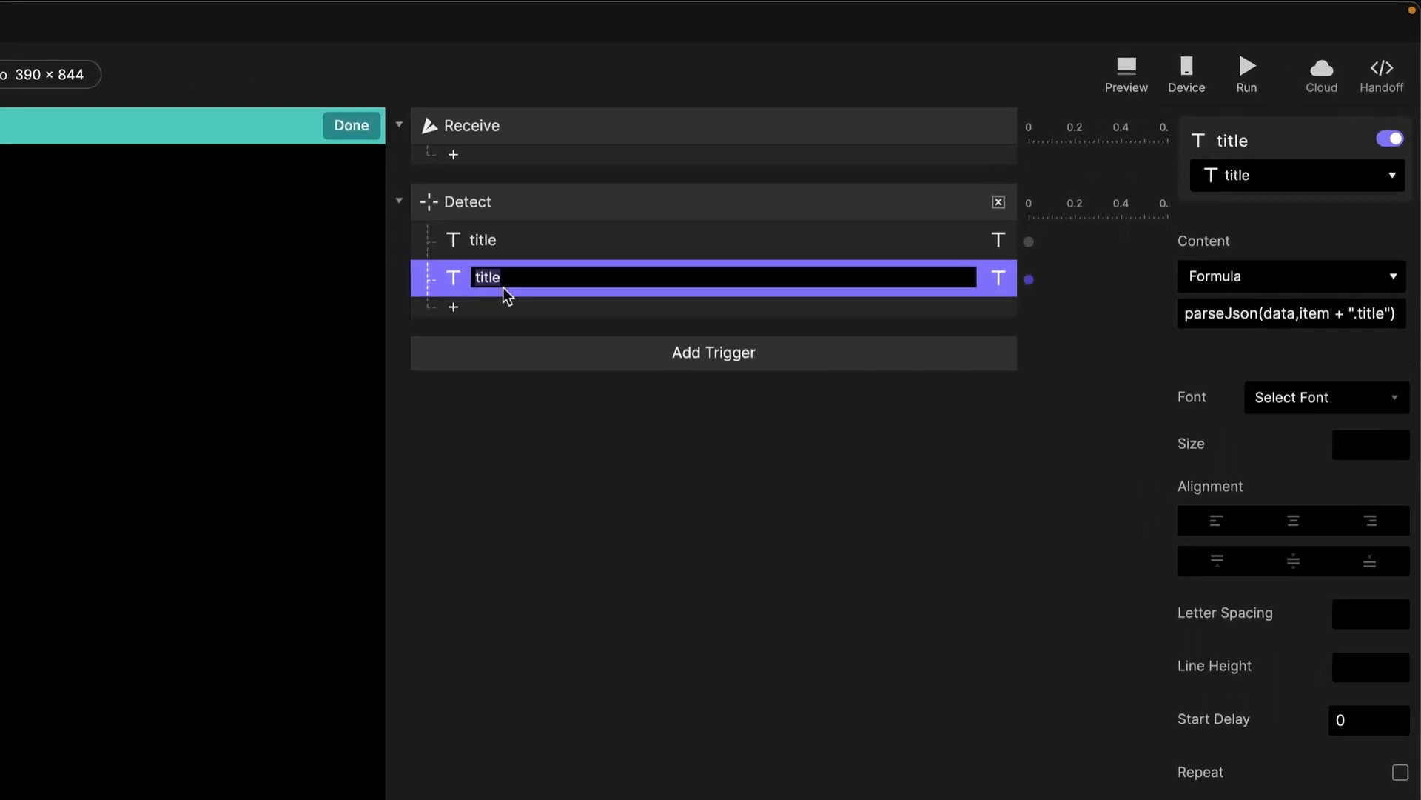
type("s")
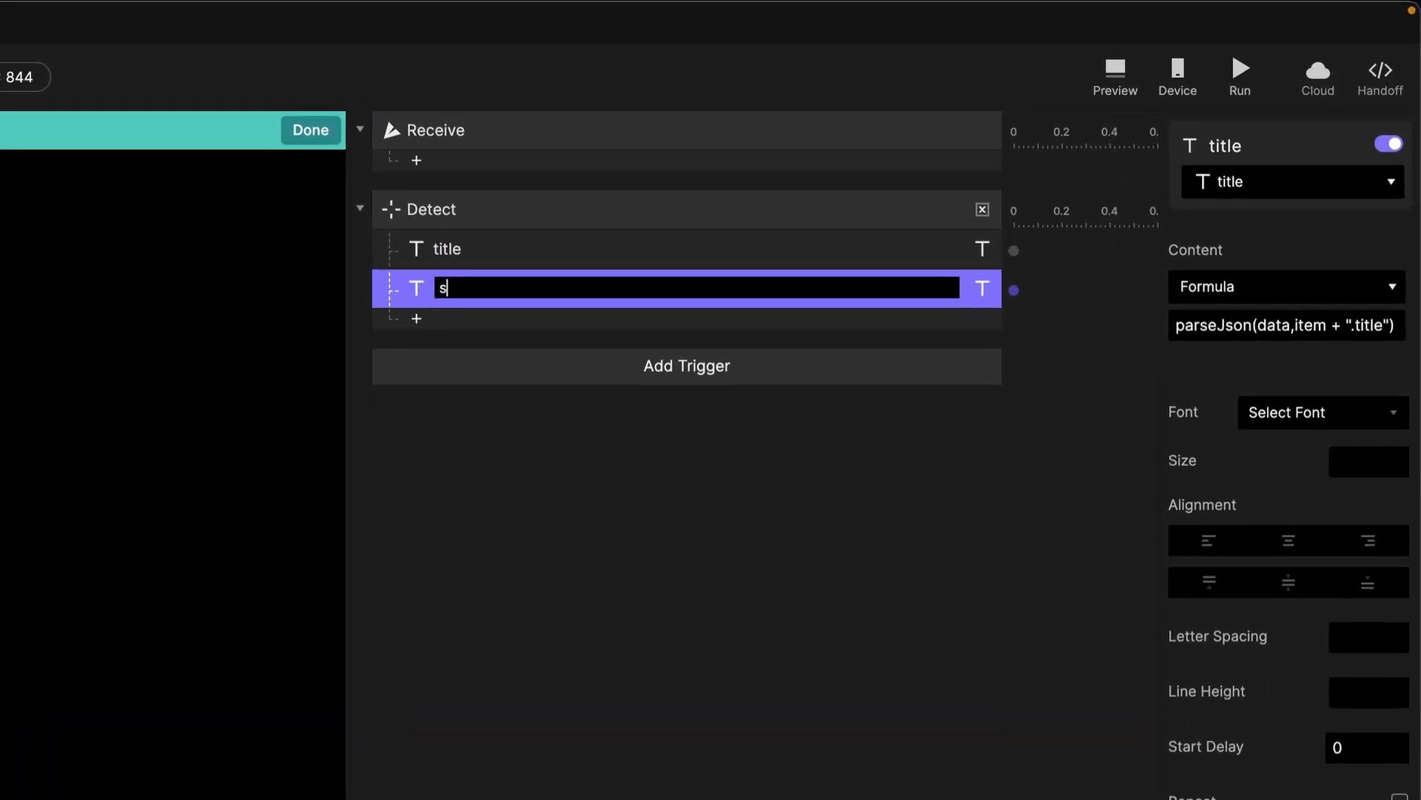
type("ummary")
key("Return")
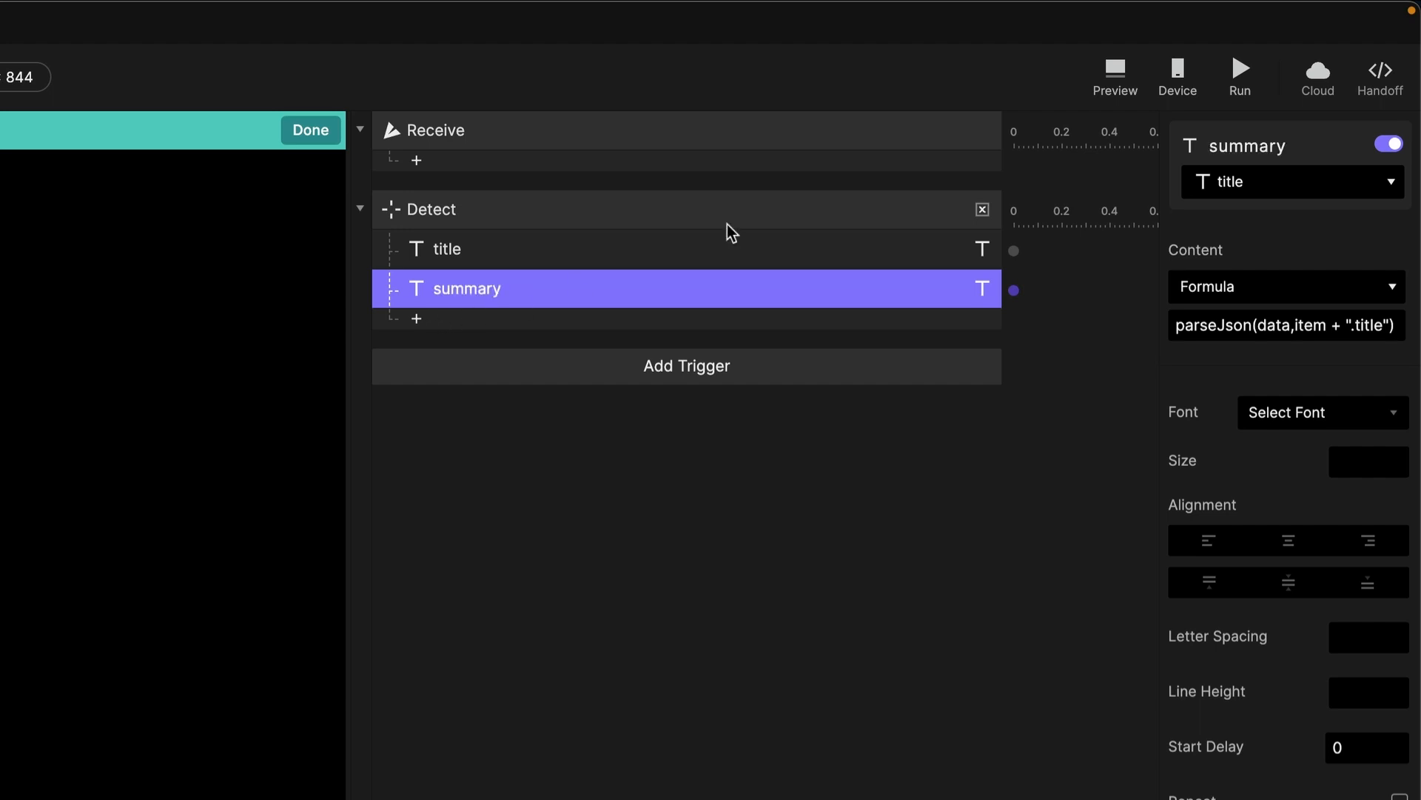
Target the summary layer with the formula parseJson(data,item + ".summary").
left_click(1267, 181)
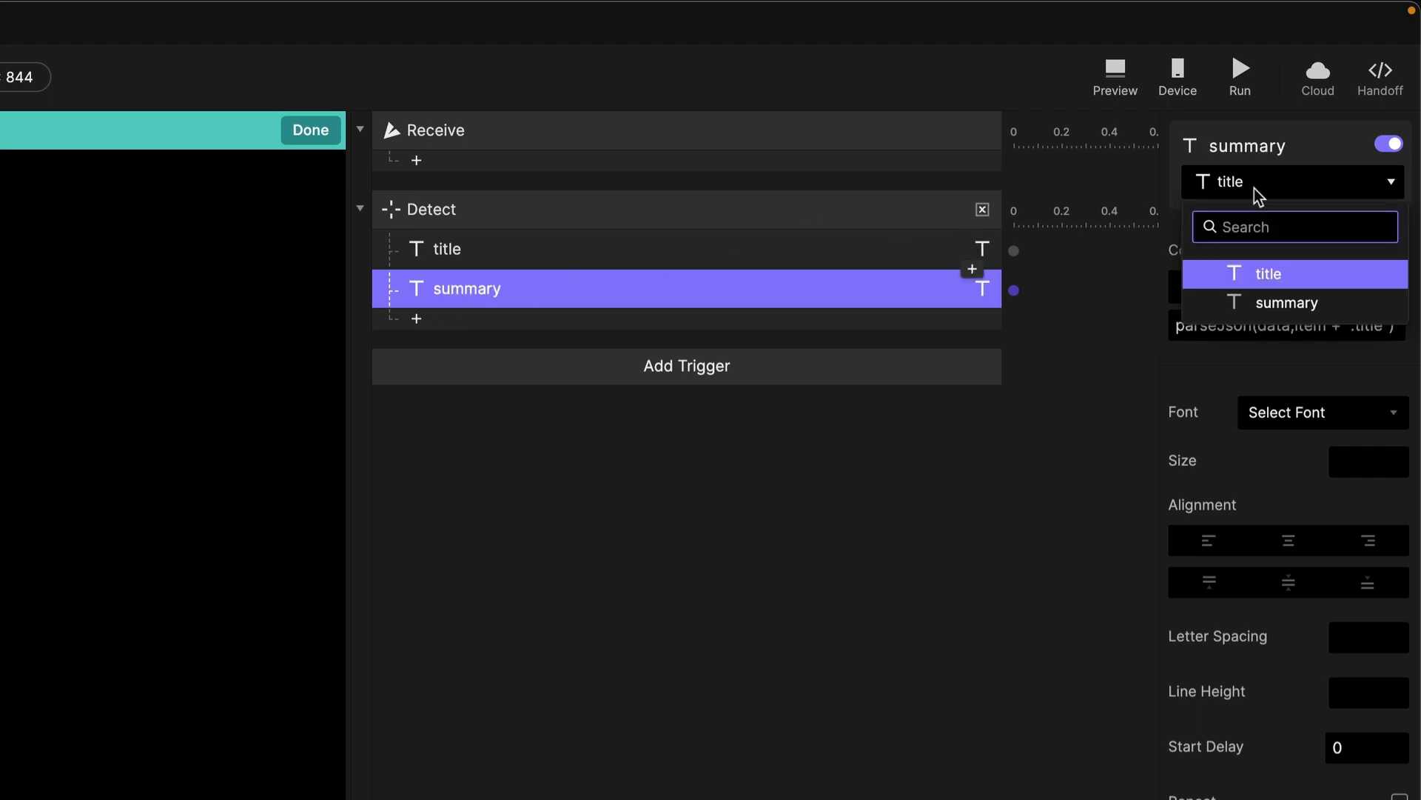
left_click(1272, 305)
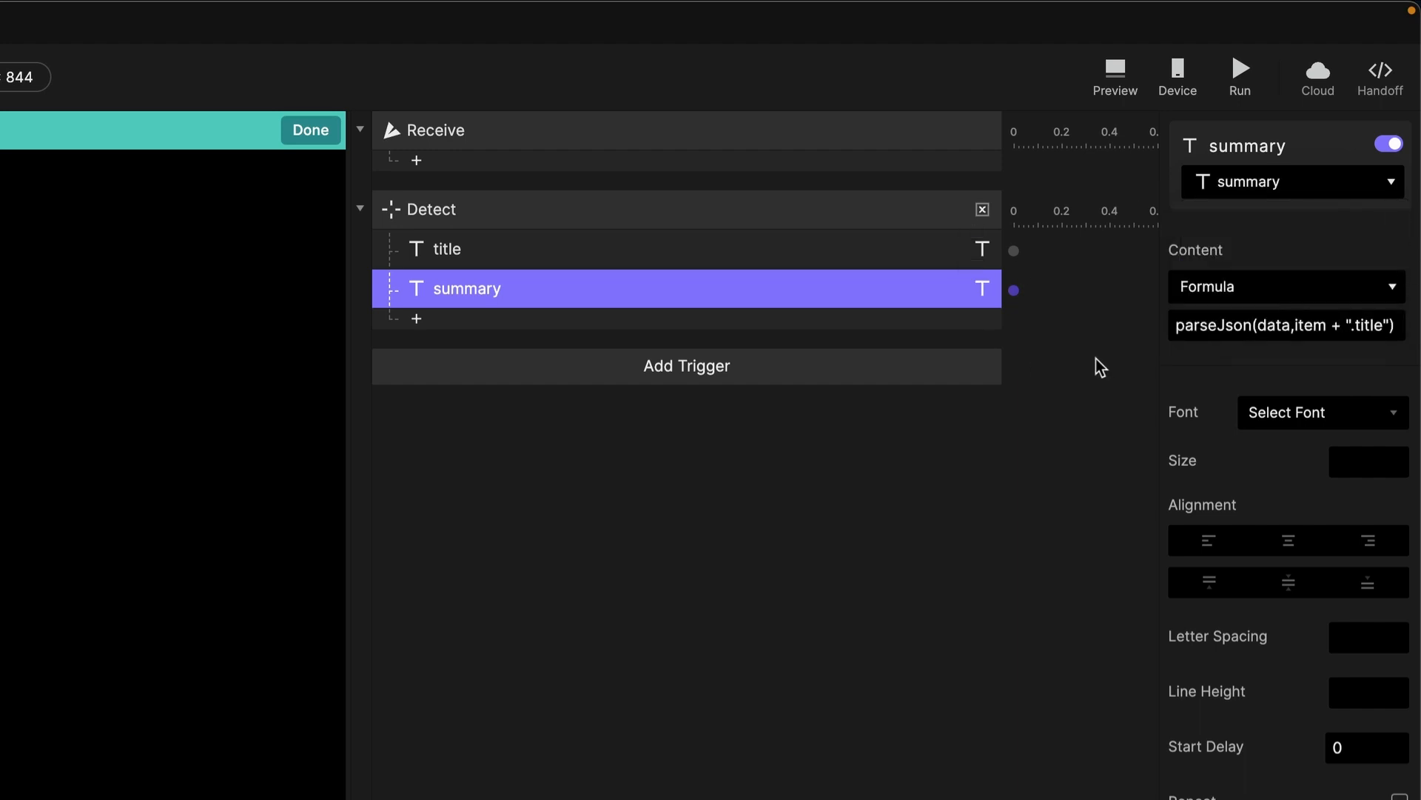
left_click(1389, 326)
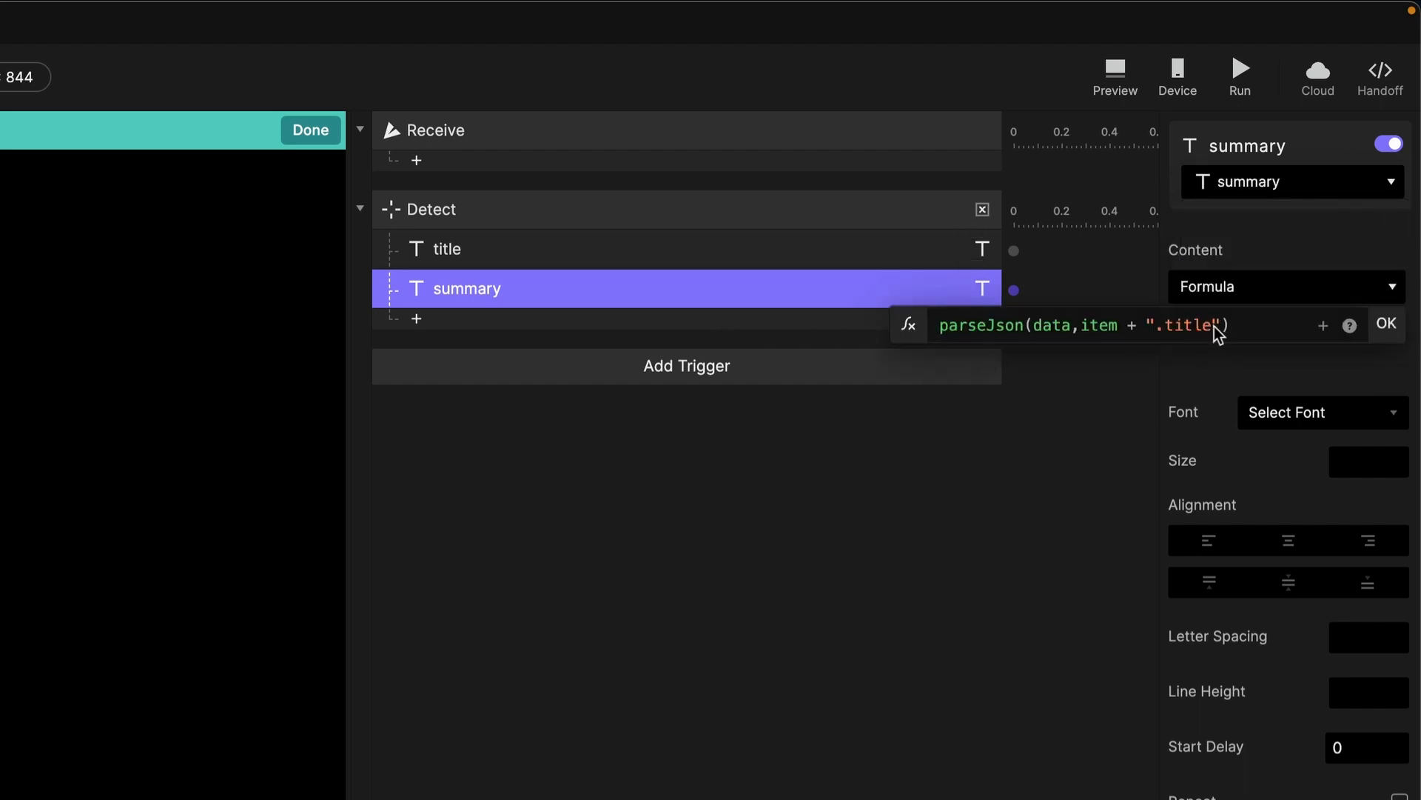
key("BackSpace")
key("BackSpace")
key("BackSpace")
key("BackSpace")
key("BackSpace")
type("summary")
left_click(1392, 327)
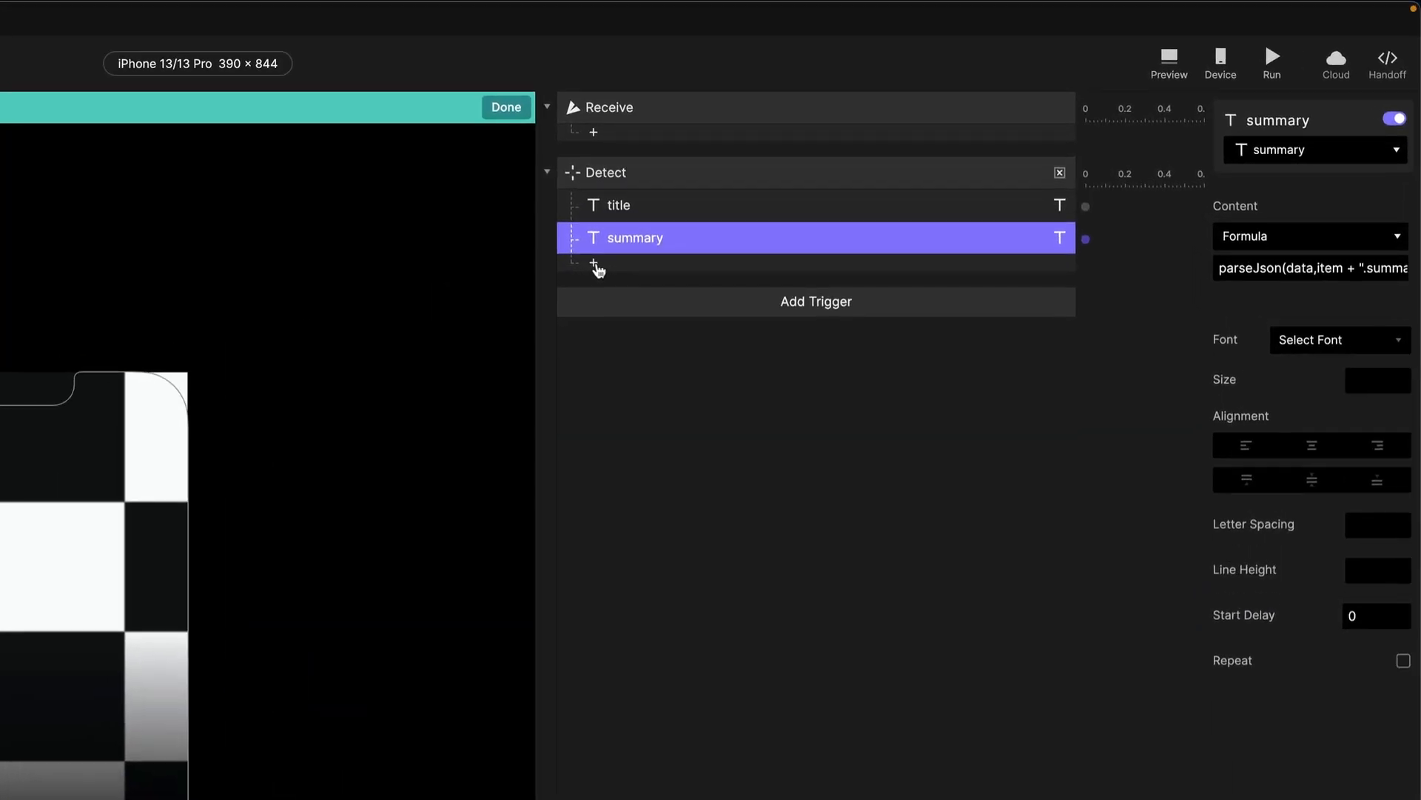
Add a Media response on the image layer with its source set to Formula.
left_click(595, 264)
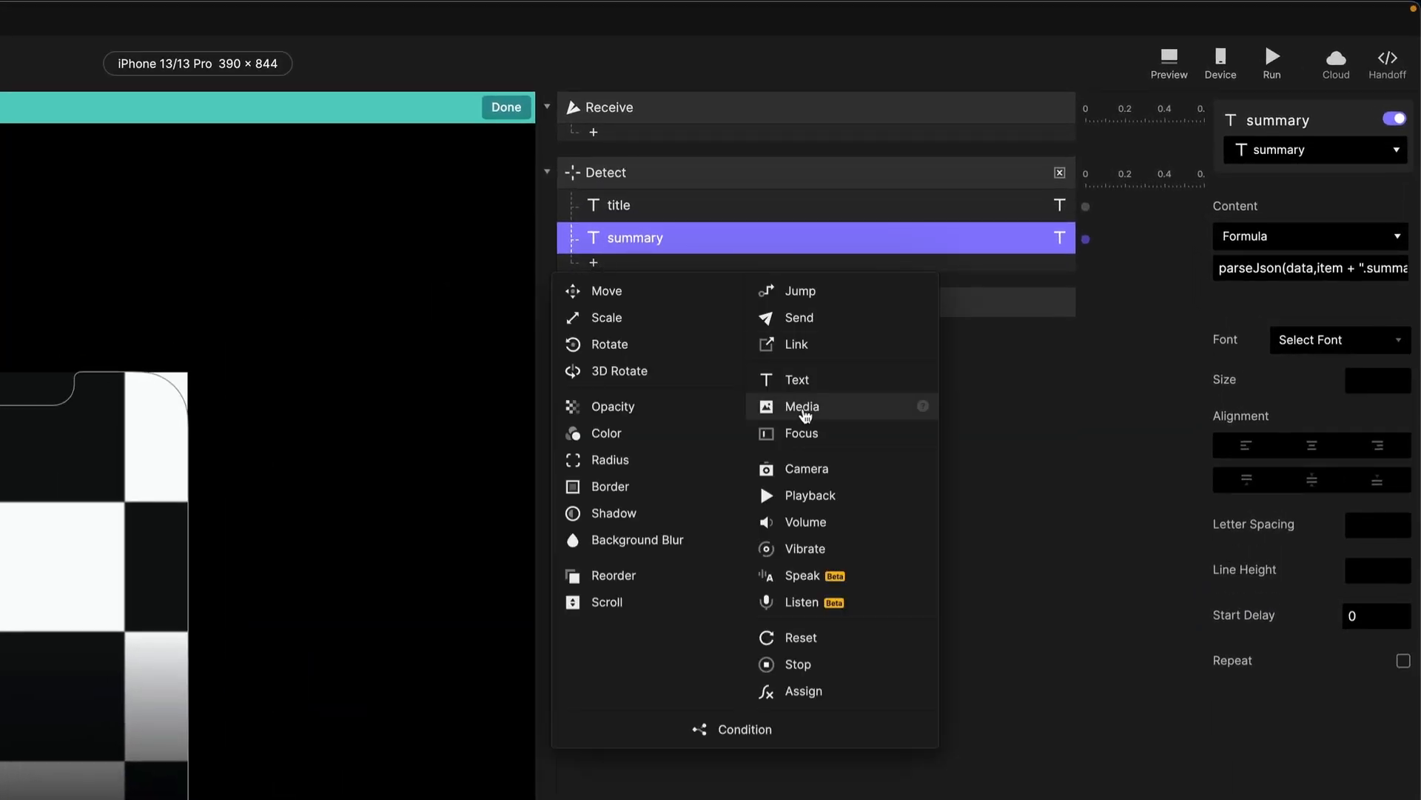
left_click(805, 411)
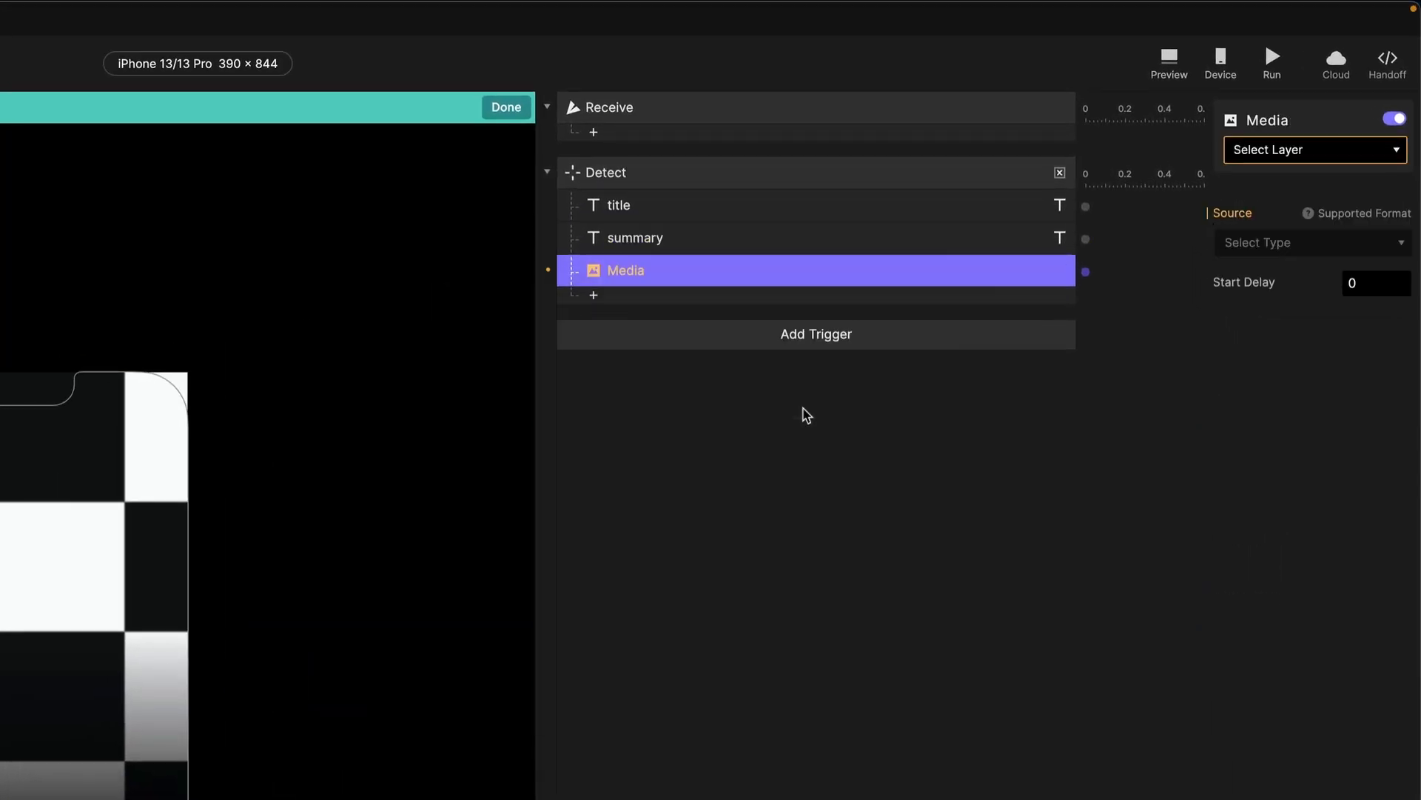
left_click(1313, 147)
left_click(1295, 227)
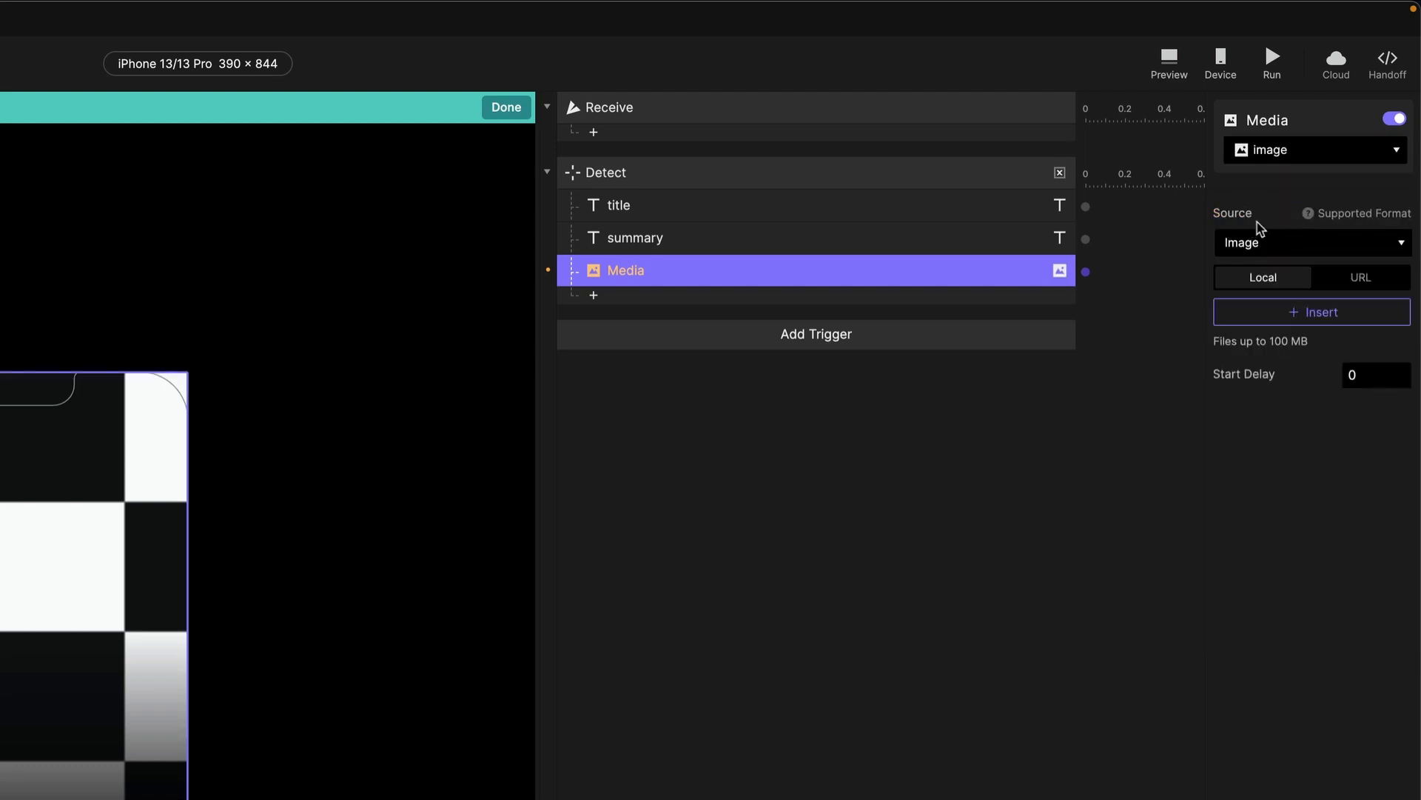
left_click(1286, 249)
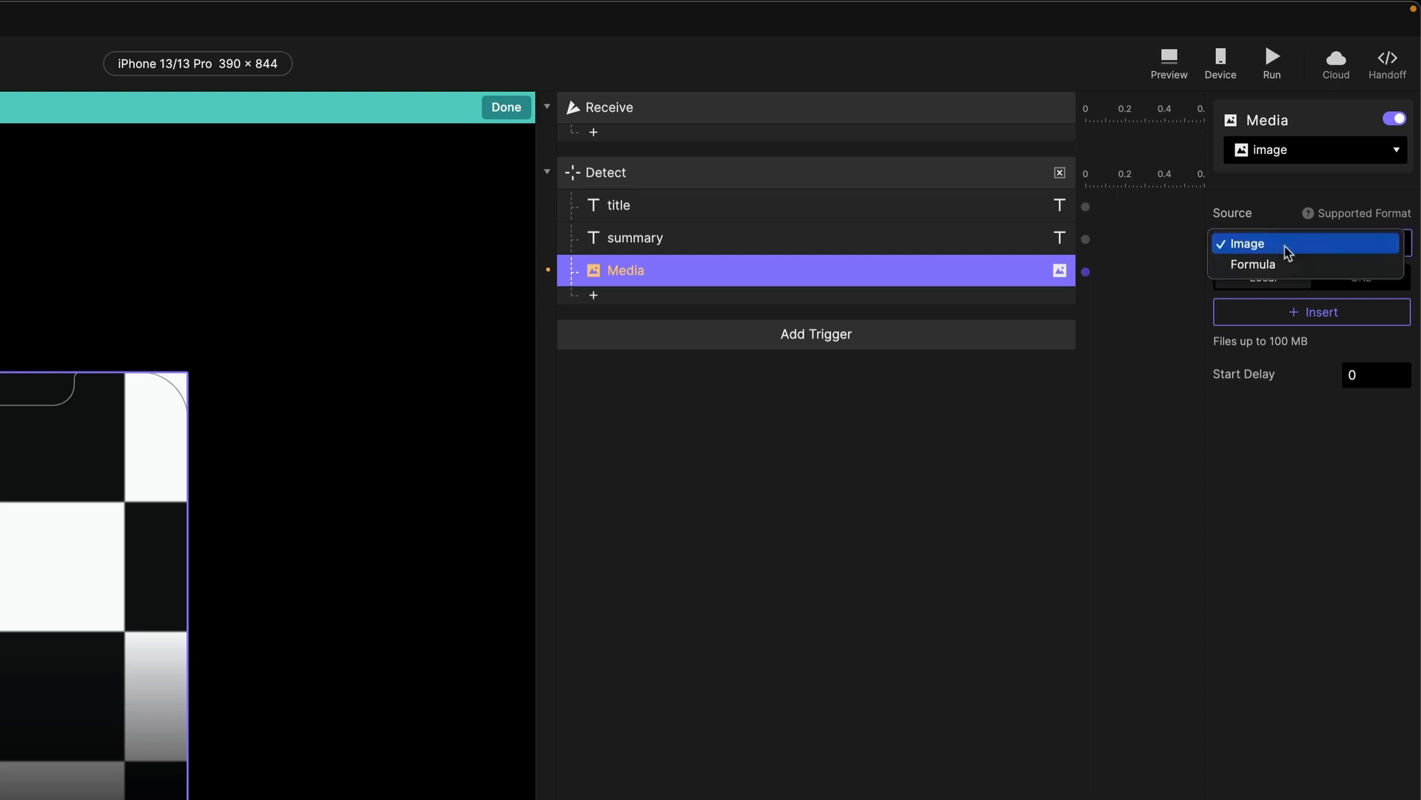
left_click(1285, 267)
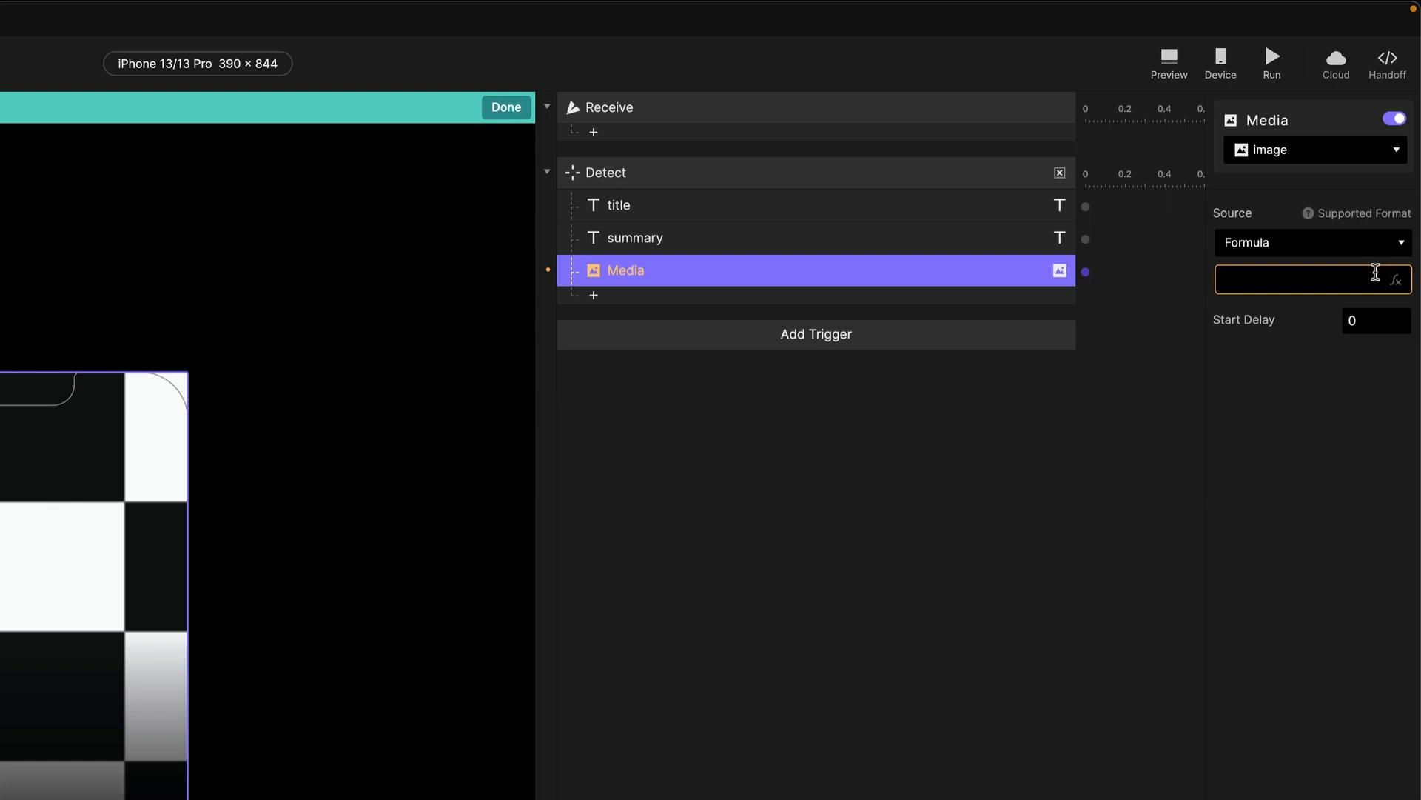
Set the image source formula to parseJson(data,item + ".imageURL").
left_click(1395, 280)
key("super+v")
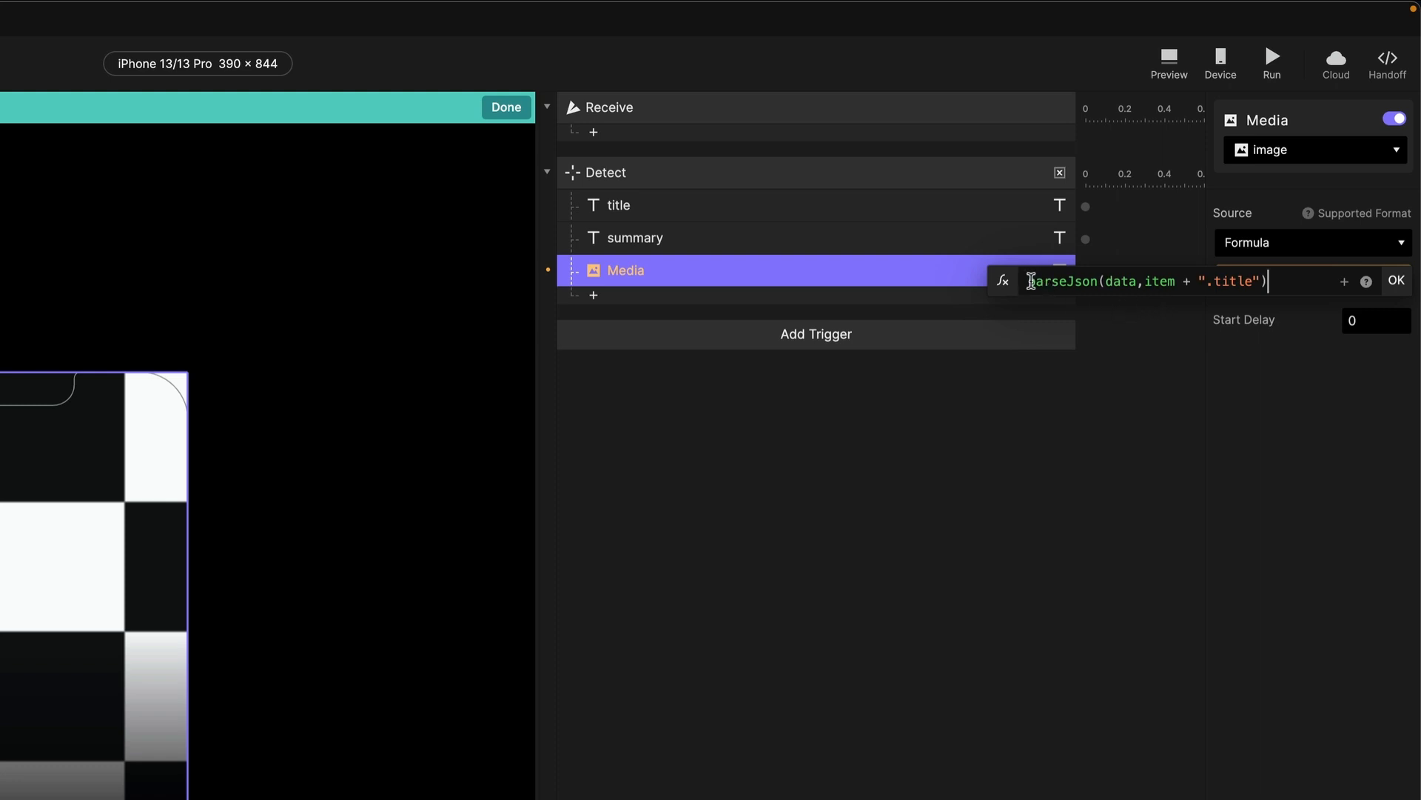
left_click(1254, 285)
key("BackSpace")
key("BackSpace")
key("BackSpace")
key("BackSpace")
key("BackSpace")
key("BackSpace")
type("imageURL")
left_click(1280, 281)
type("\"")
left_click_drag(1198, 284, 1281, 285)
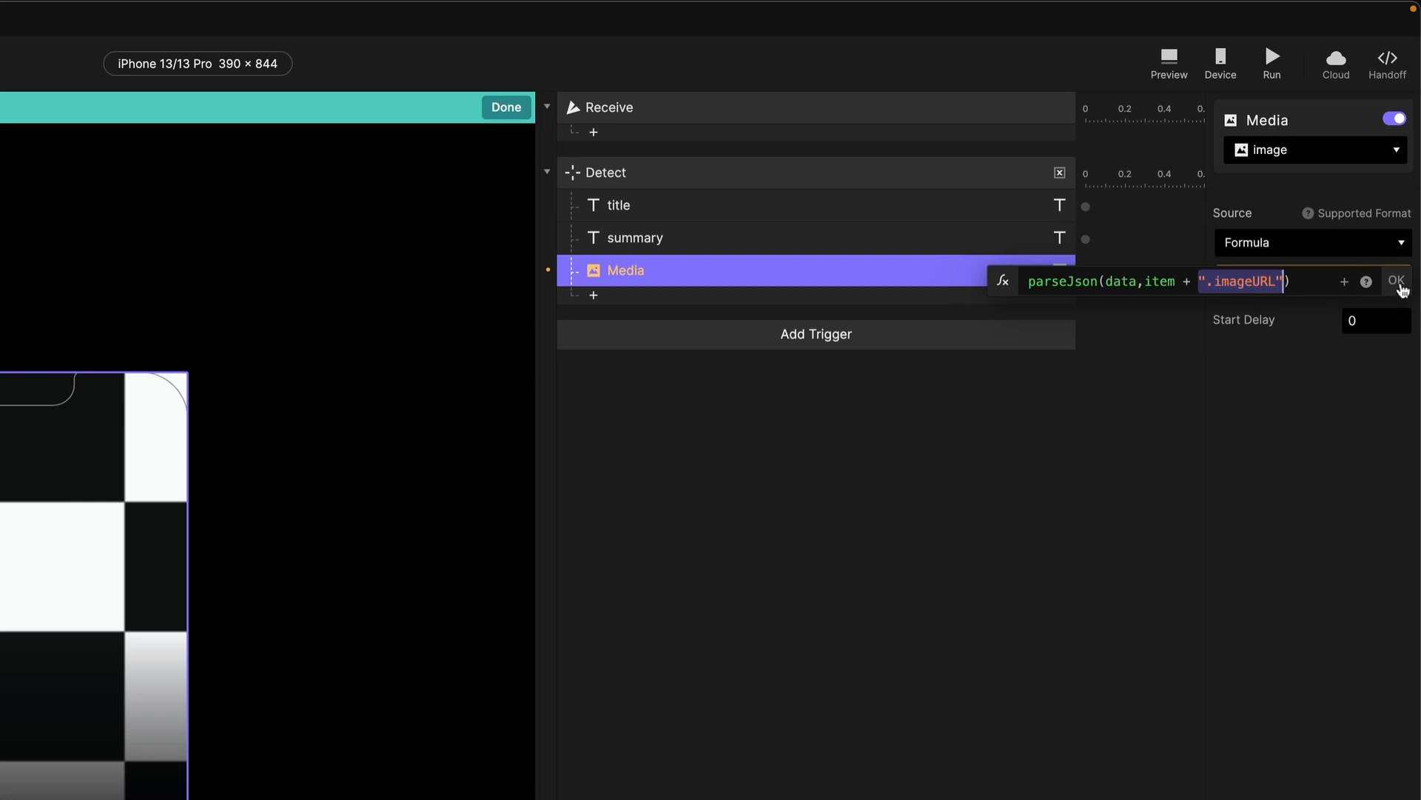
left_click(1398, 283)
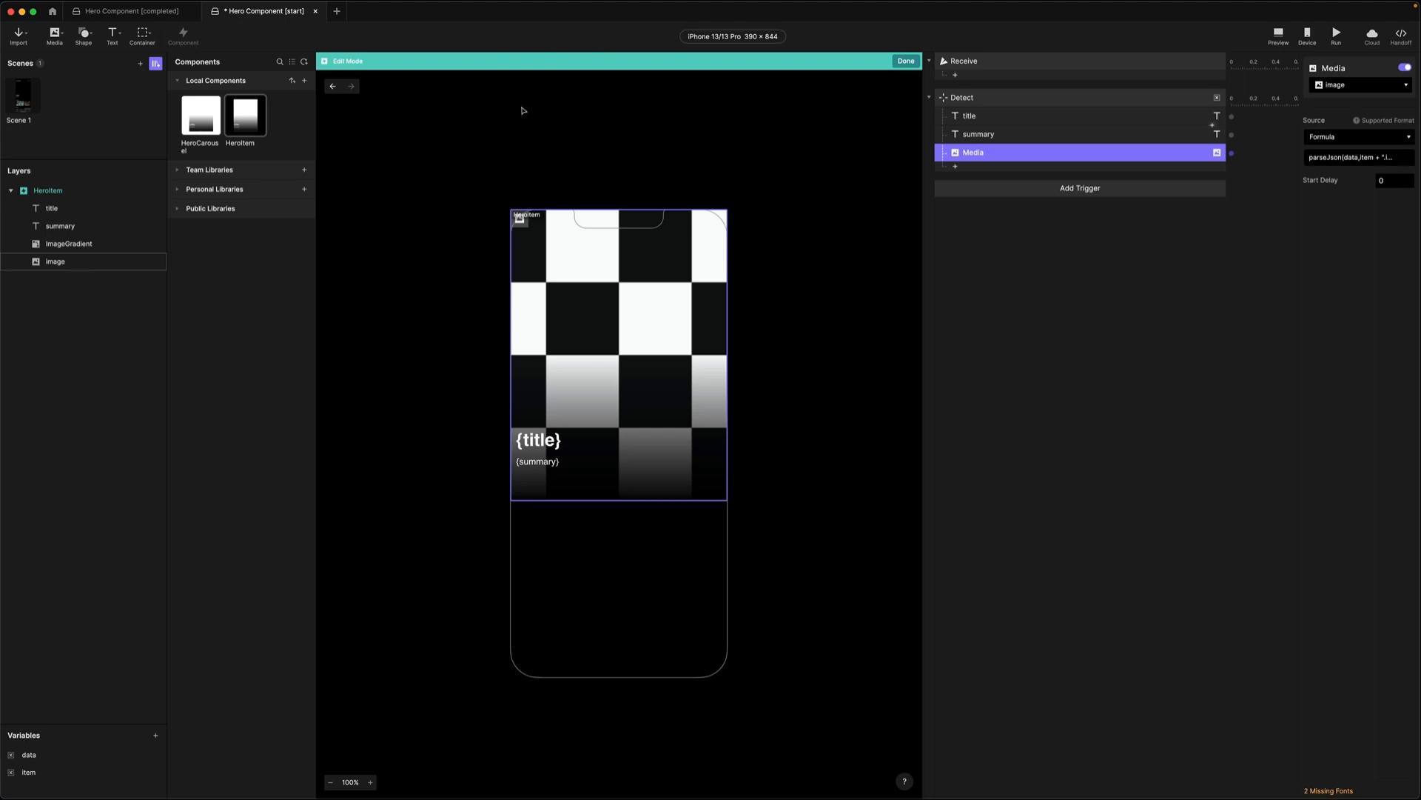
Open HeroCarousel for editing and add an overridable Text variable named data.
left_click(523, 111)
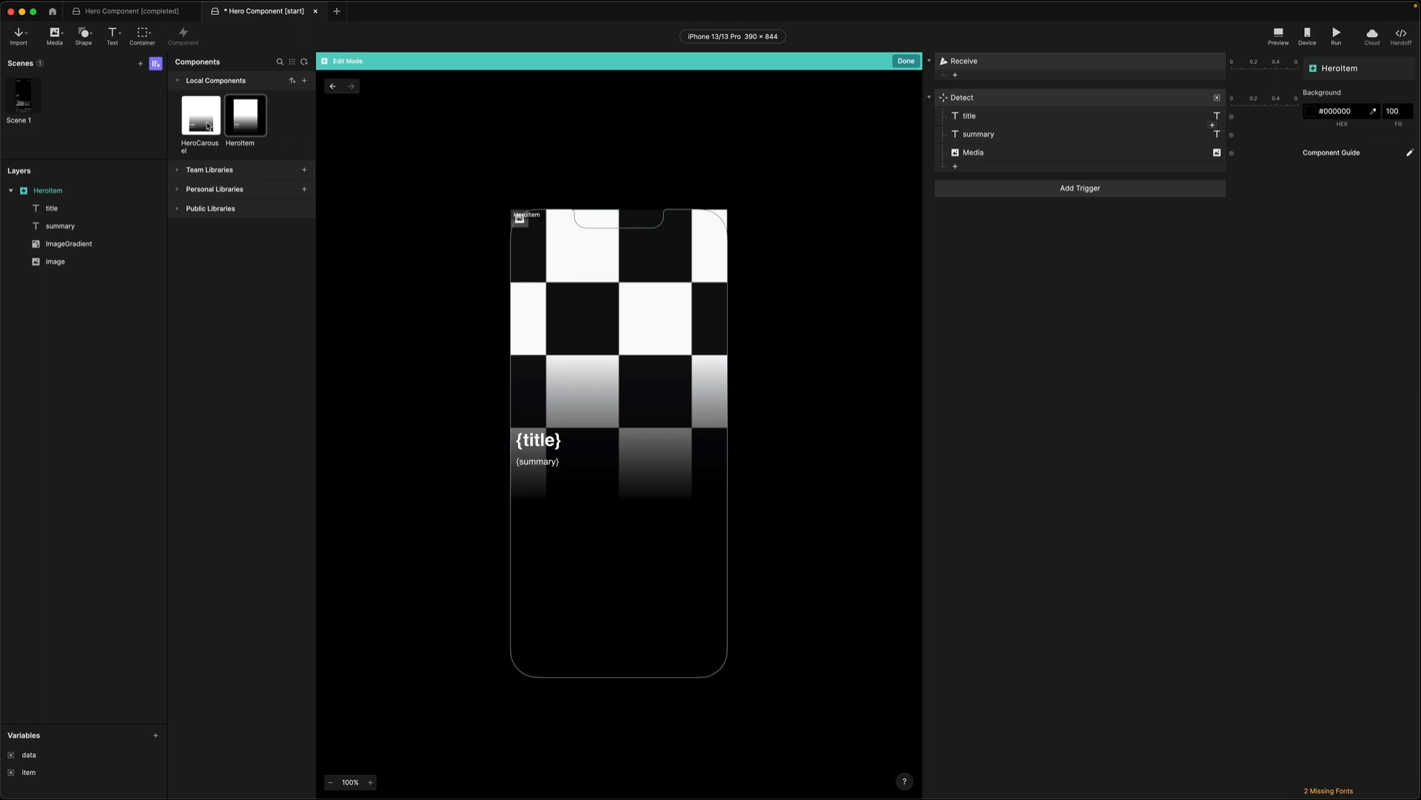
double_click(208, 126)
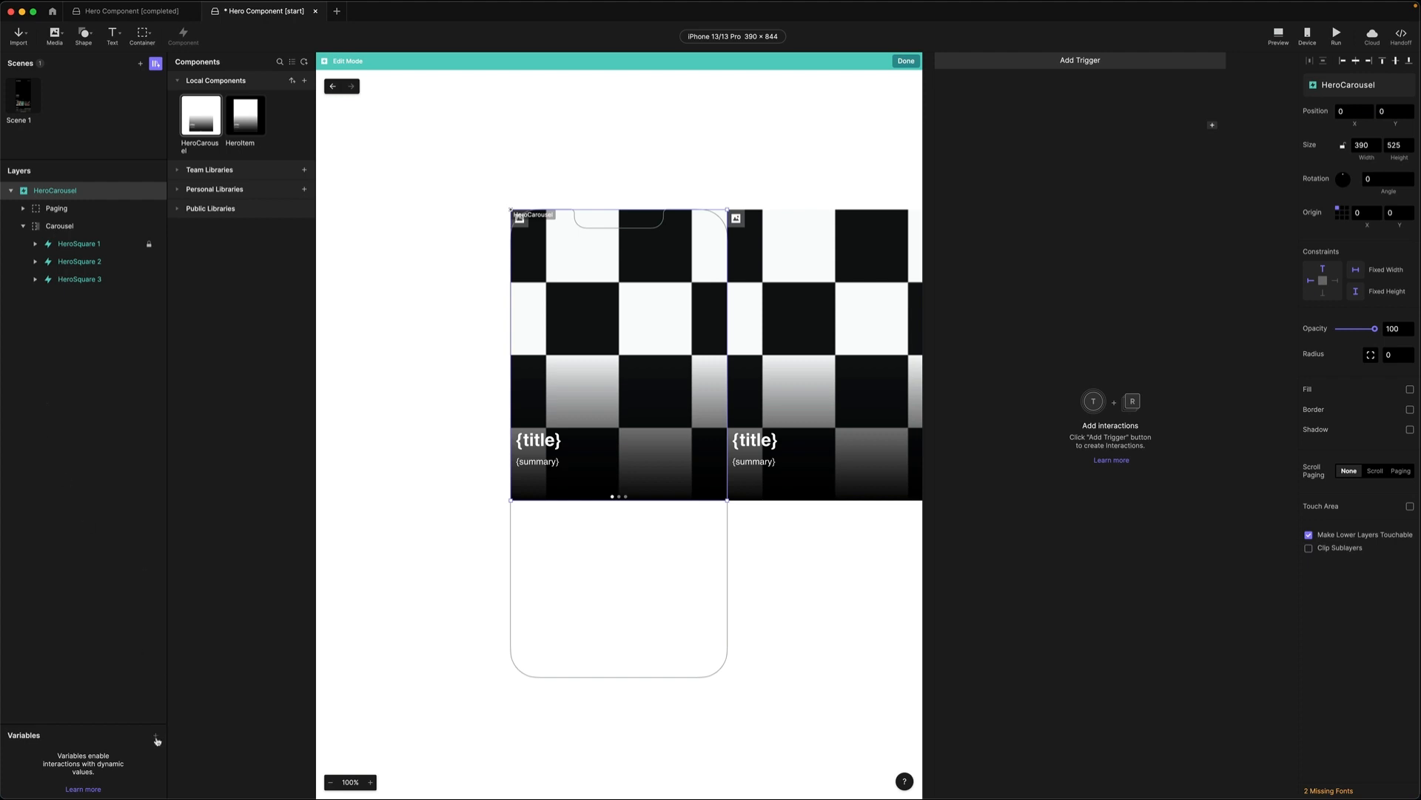
left_click(156, 735)
double_click(42, 755)
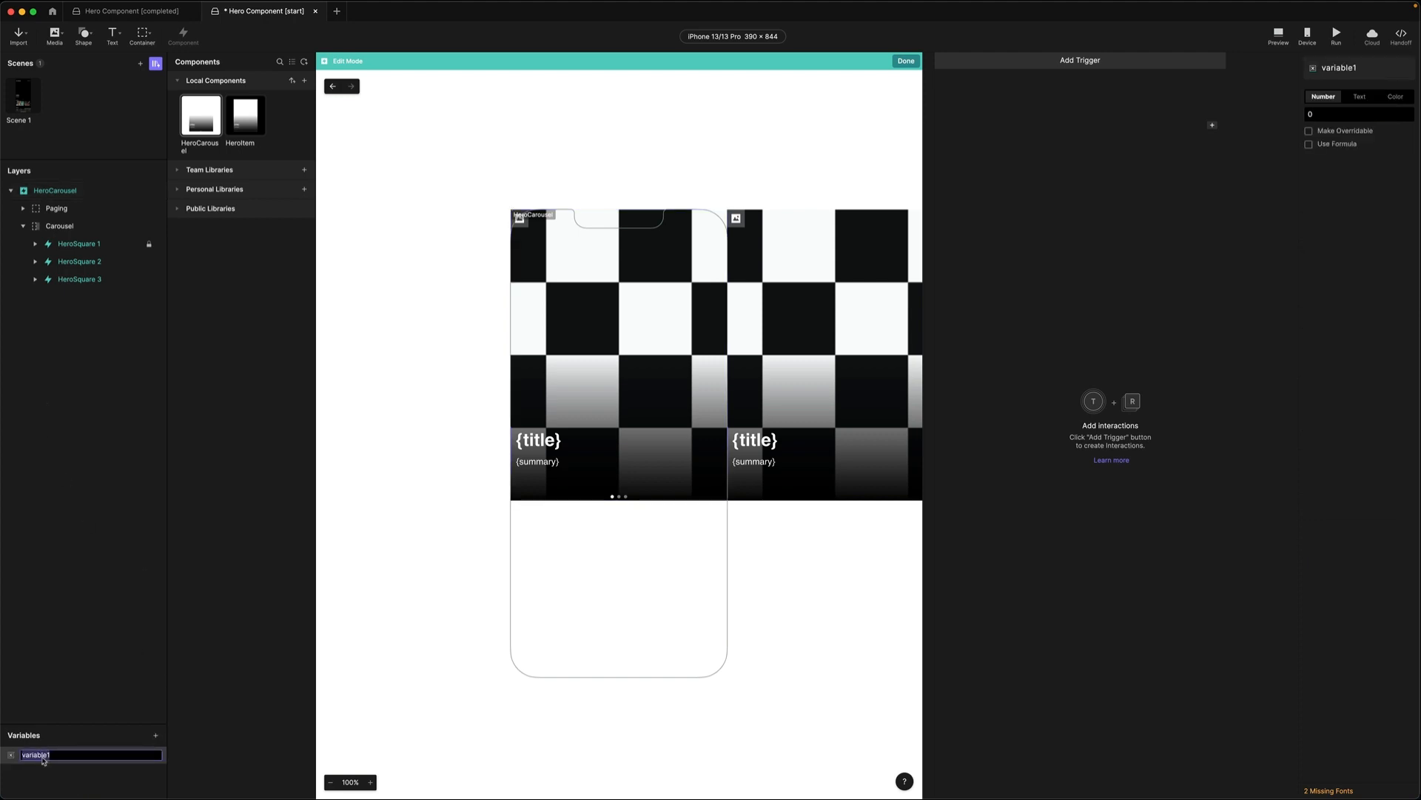
type("data")
key("Return")
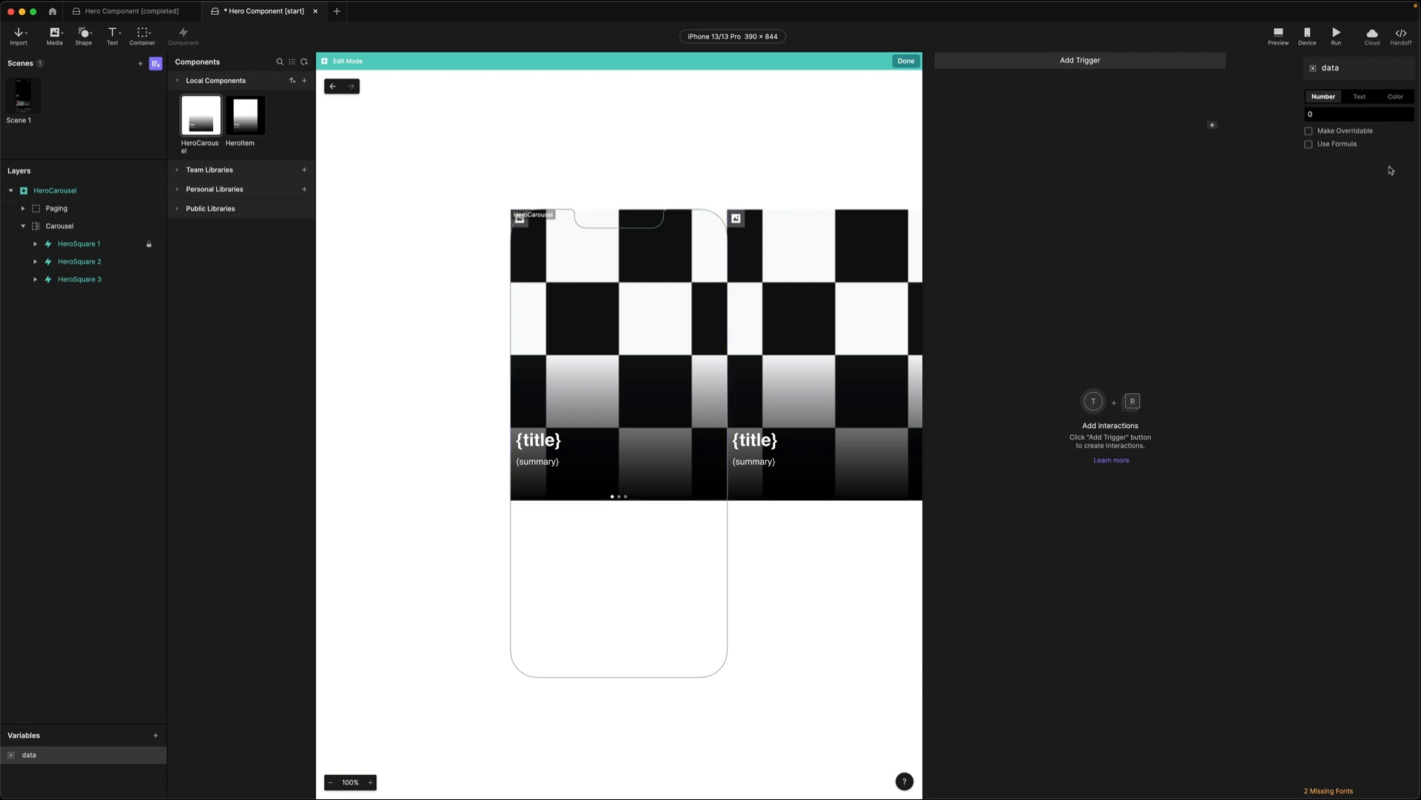
left_click(1309, 131)
left_click(1360, 97)
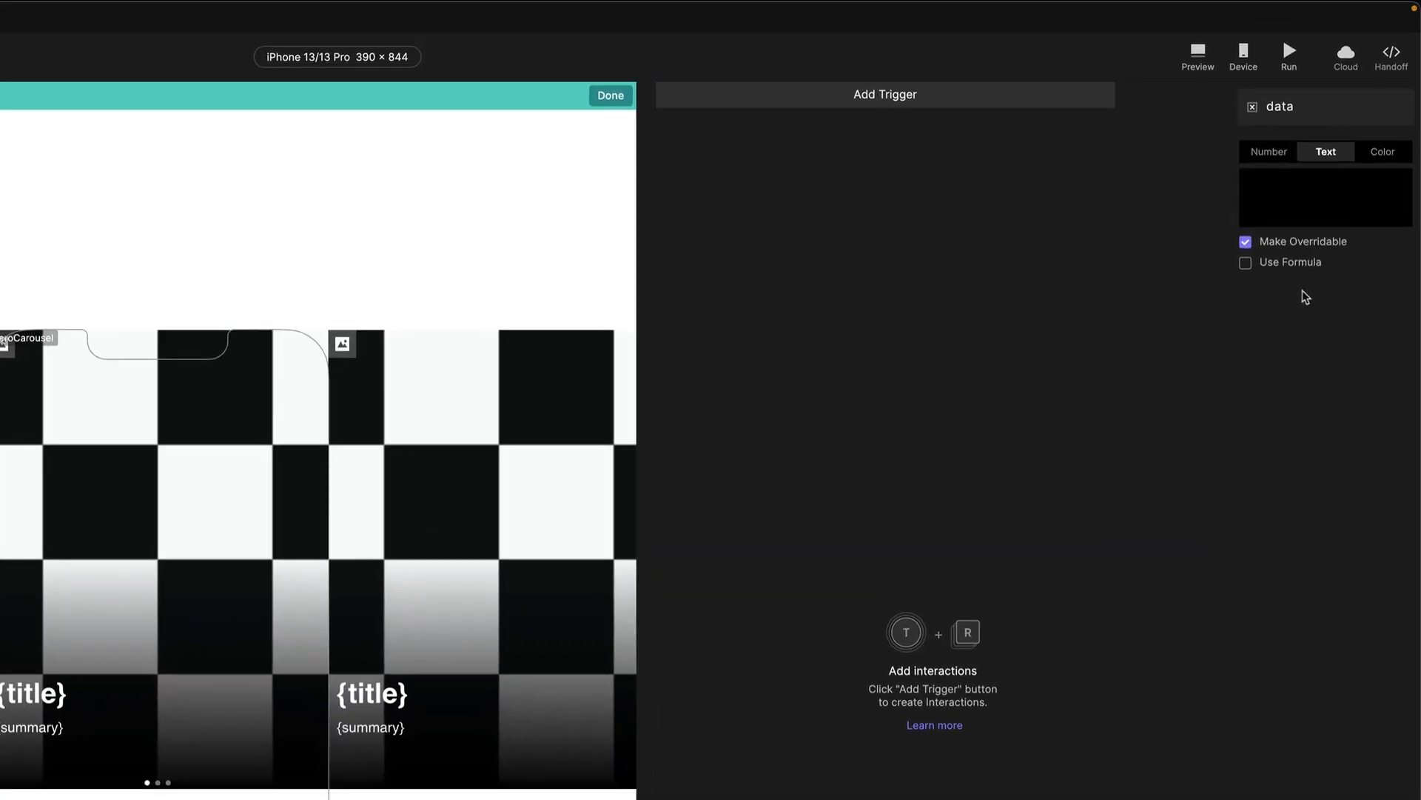
Add a Start trigger to HeroCarousel that fires with the jump.
left_click(781, 98)
left_click(861, 192)
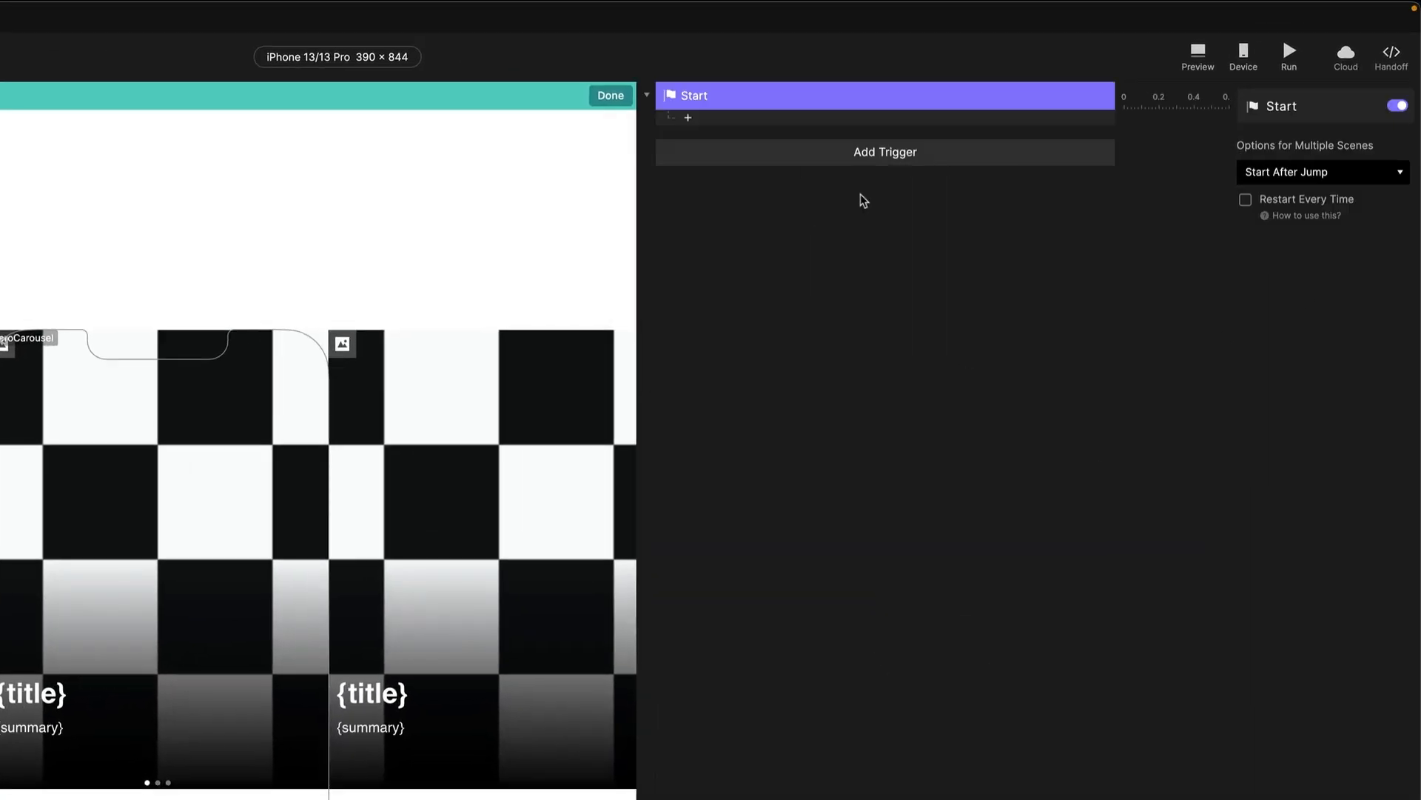
left_click(1267, 175)
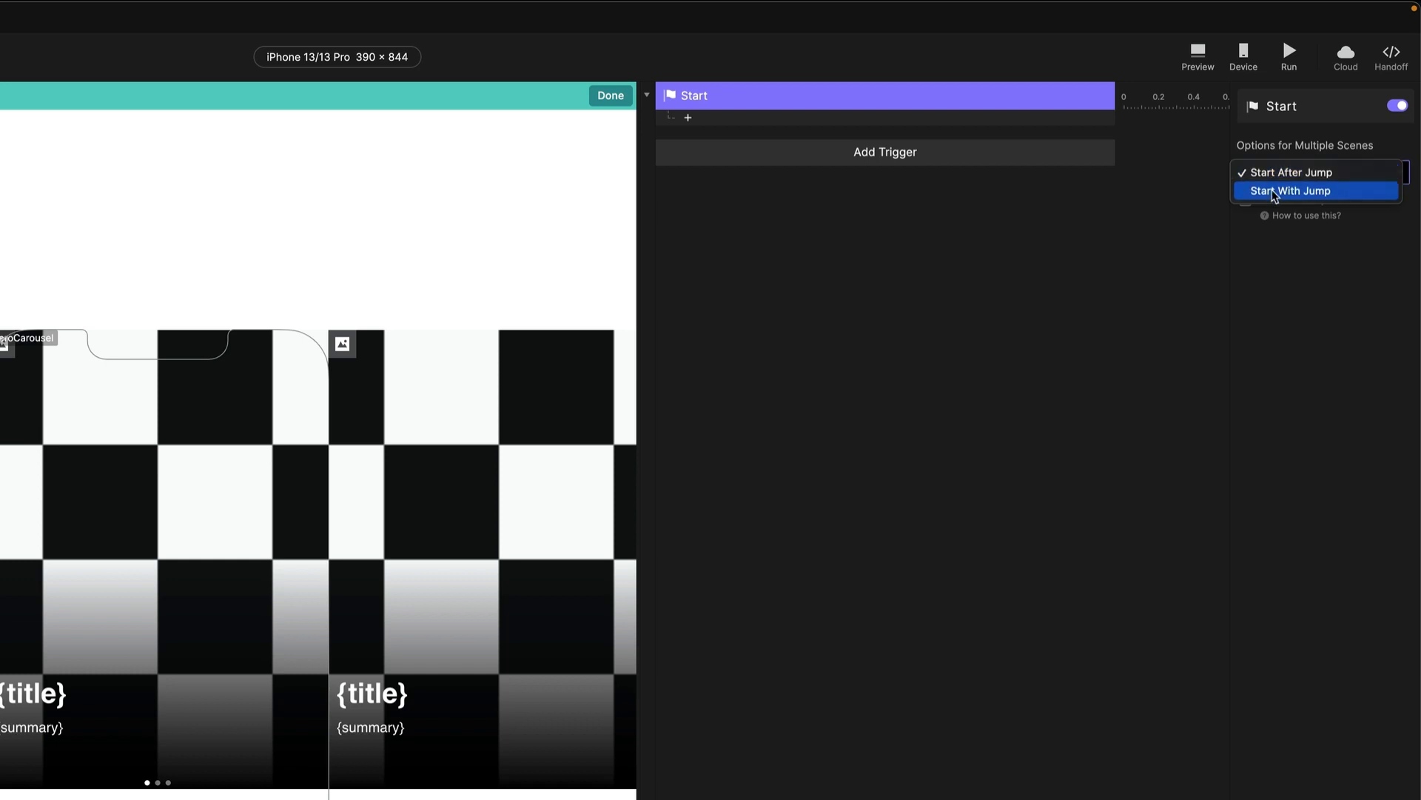
left_click(1274, 193)
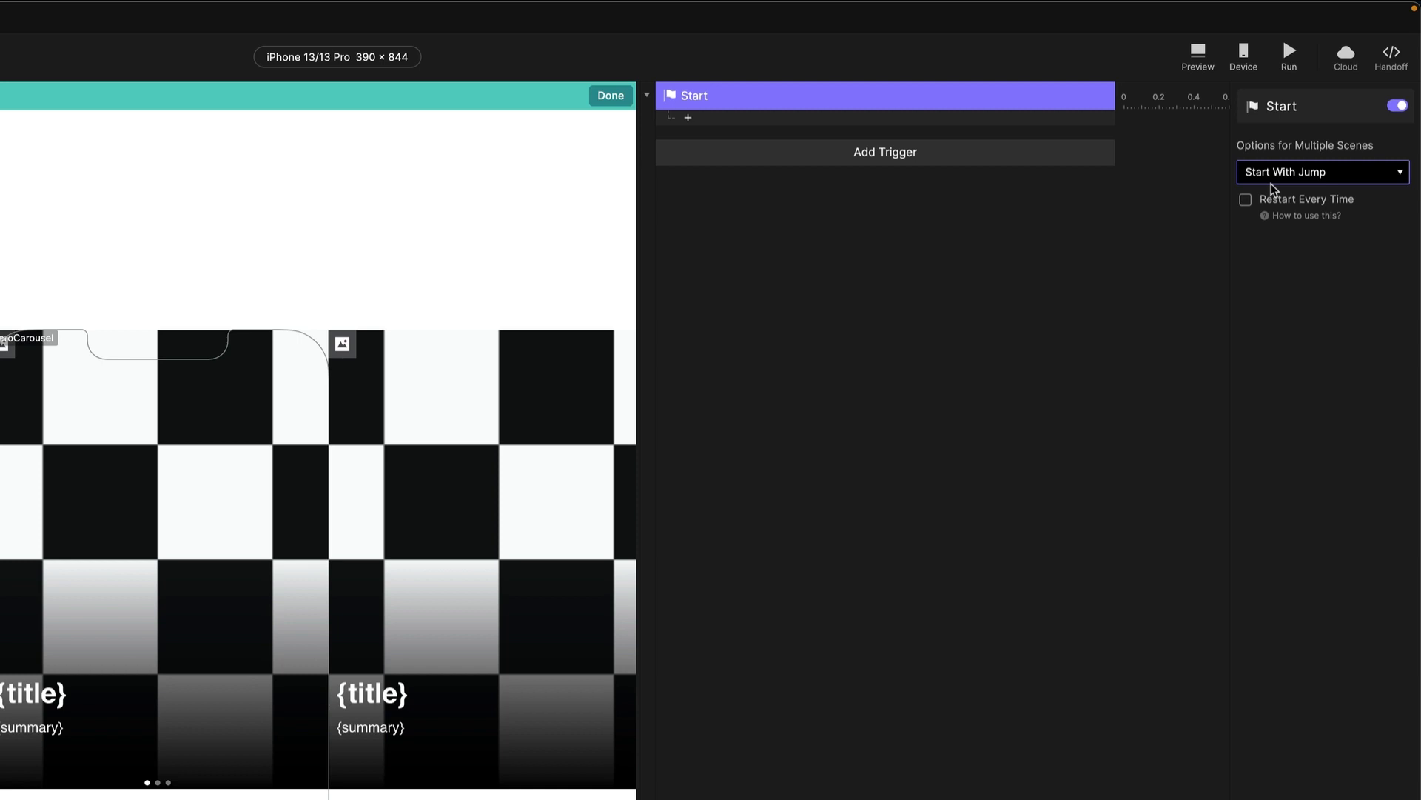
Add a Send response broadcasting message HeroData with the data variable as its value.
left_click(690, 120)
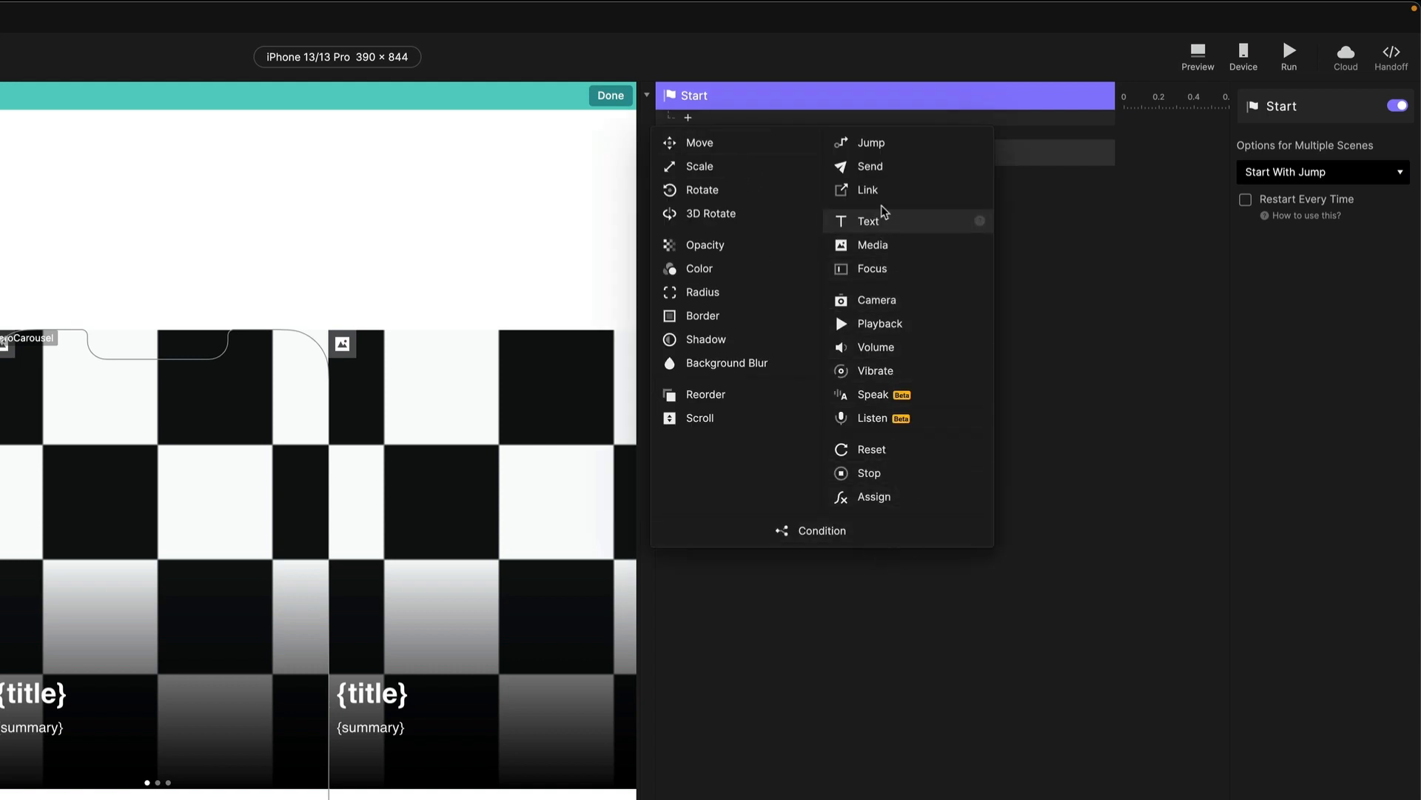
left_click(896, 167)
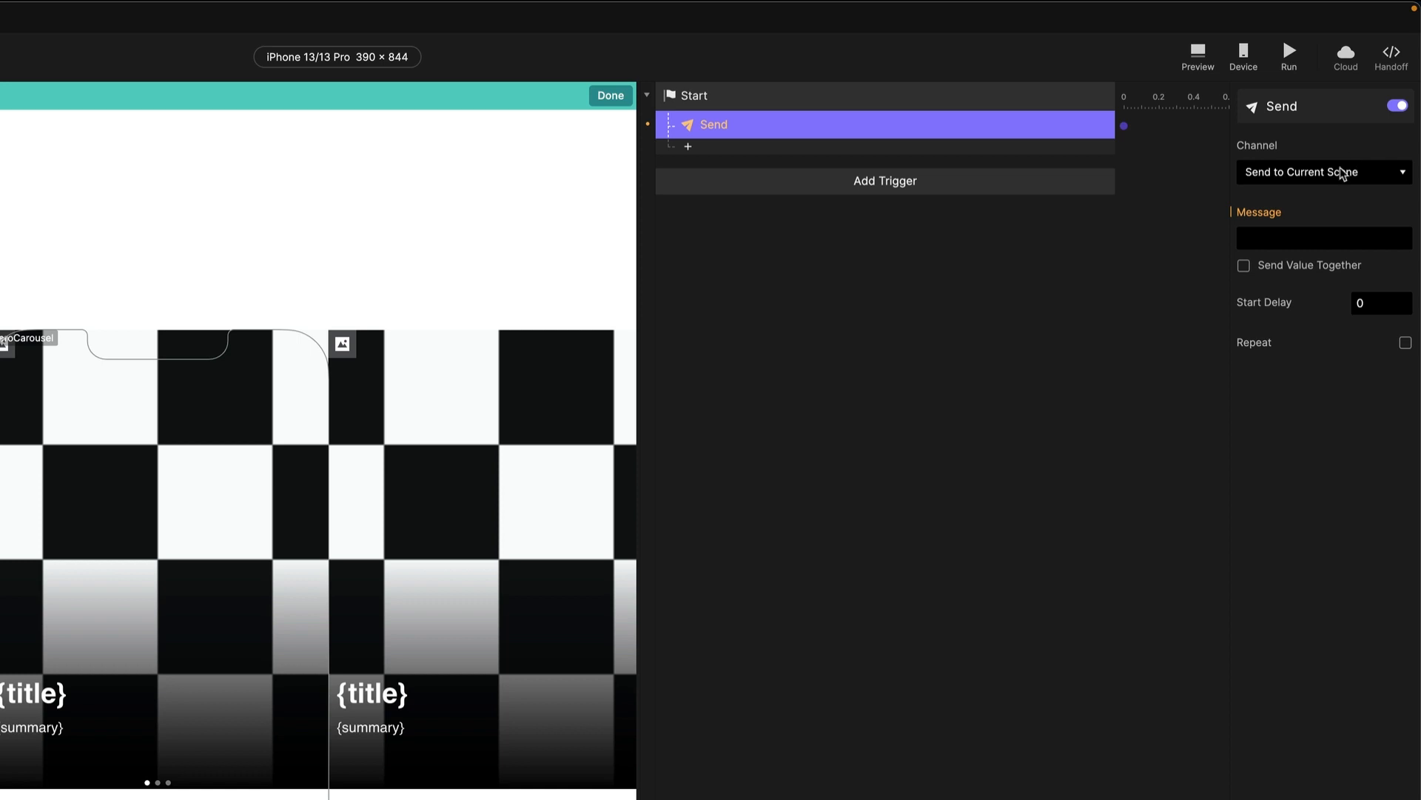
left_click(1286, 239)
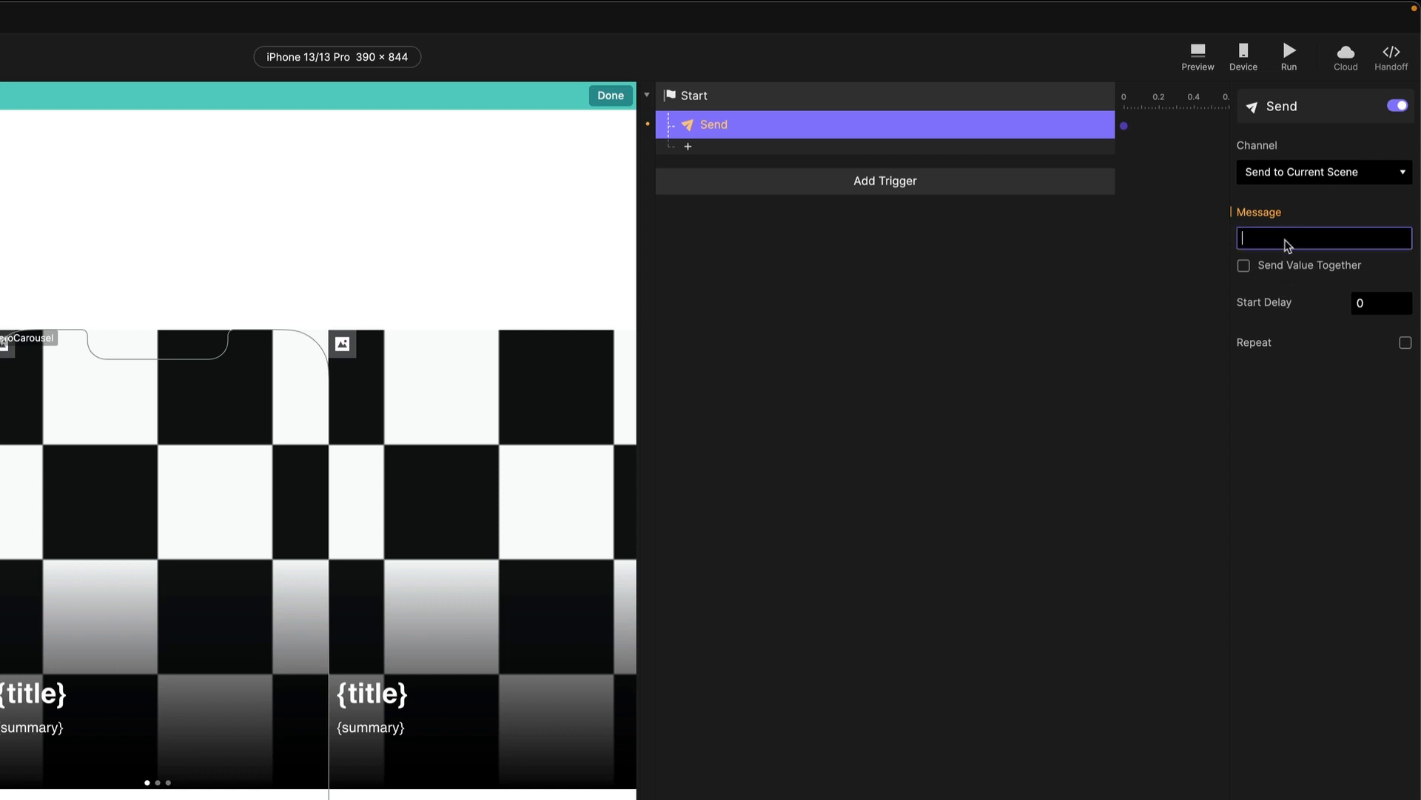
type("HeroData")
key("Return")
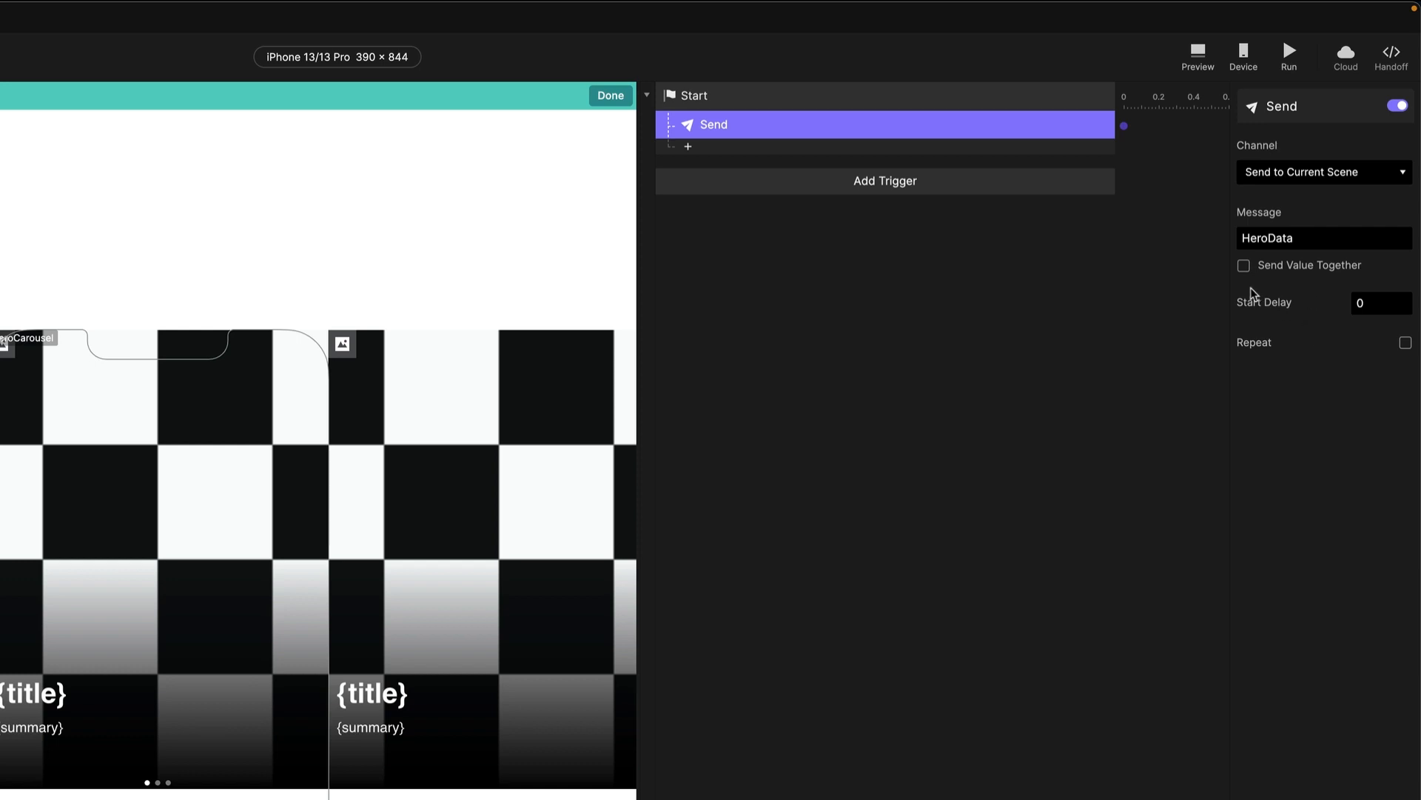
left_click(1244, 265)
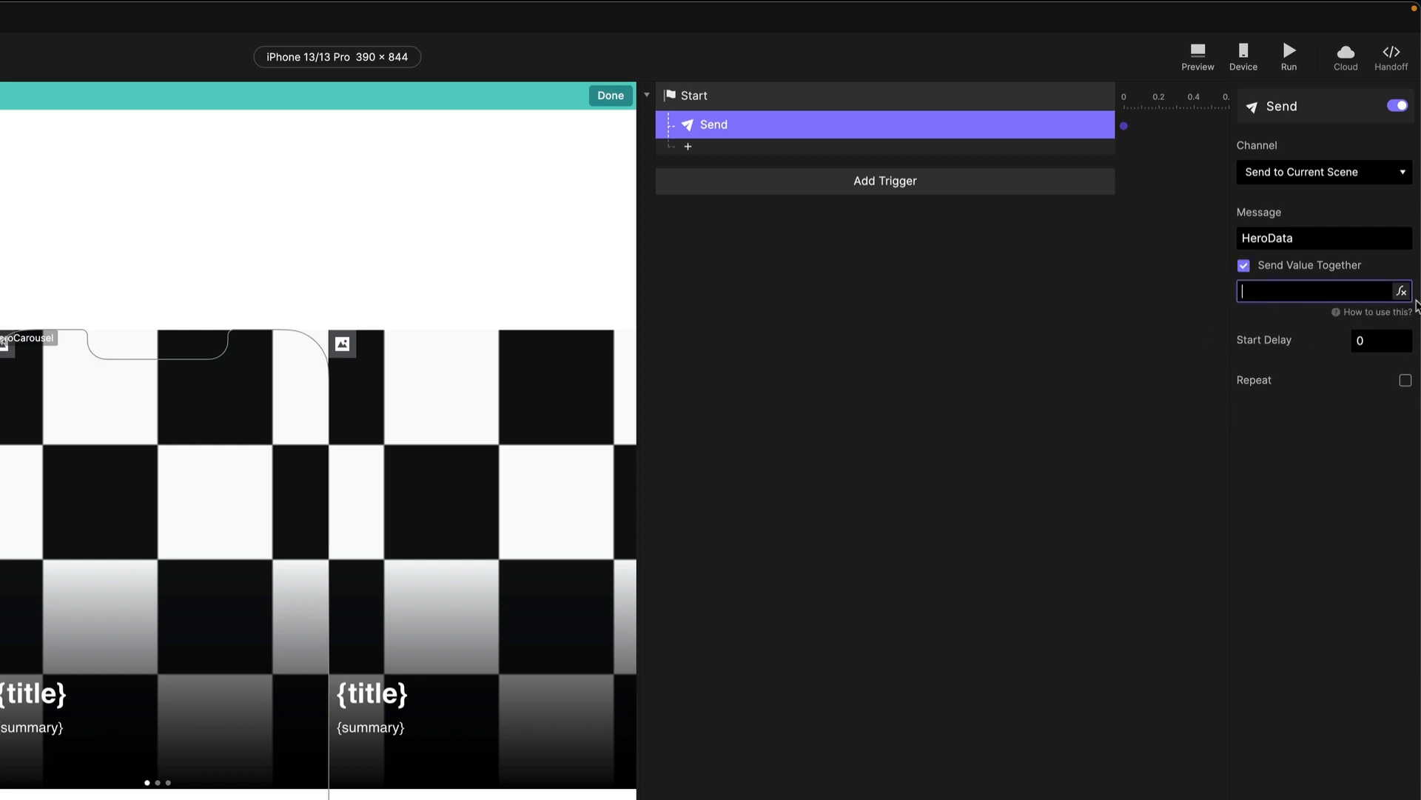
left_click(1399, 291)
left_click(1353, 292)
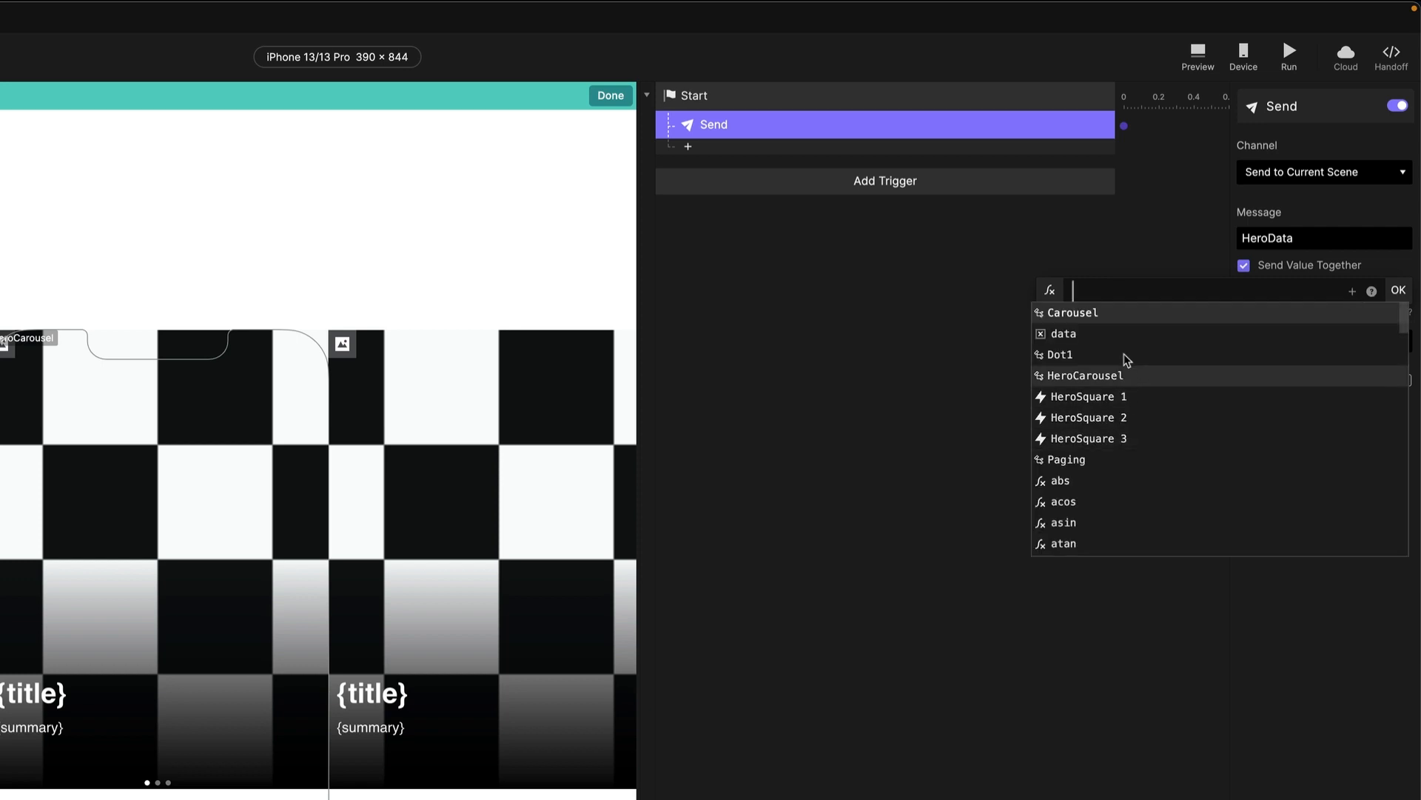
left_click(1092, 331)
left_click(1399, 290)
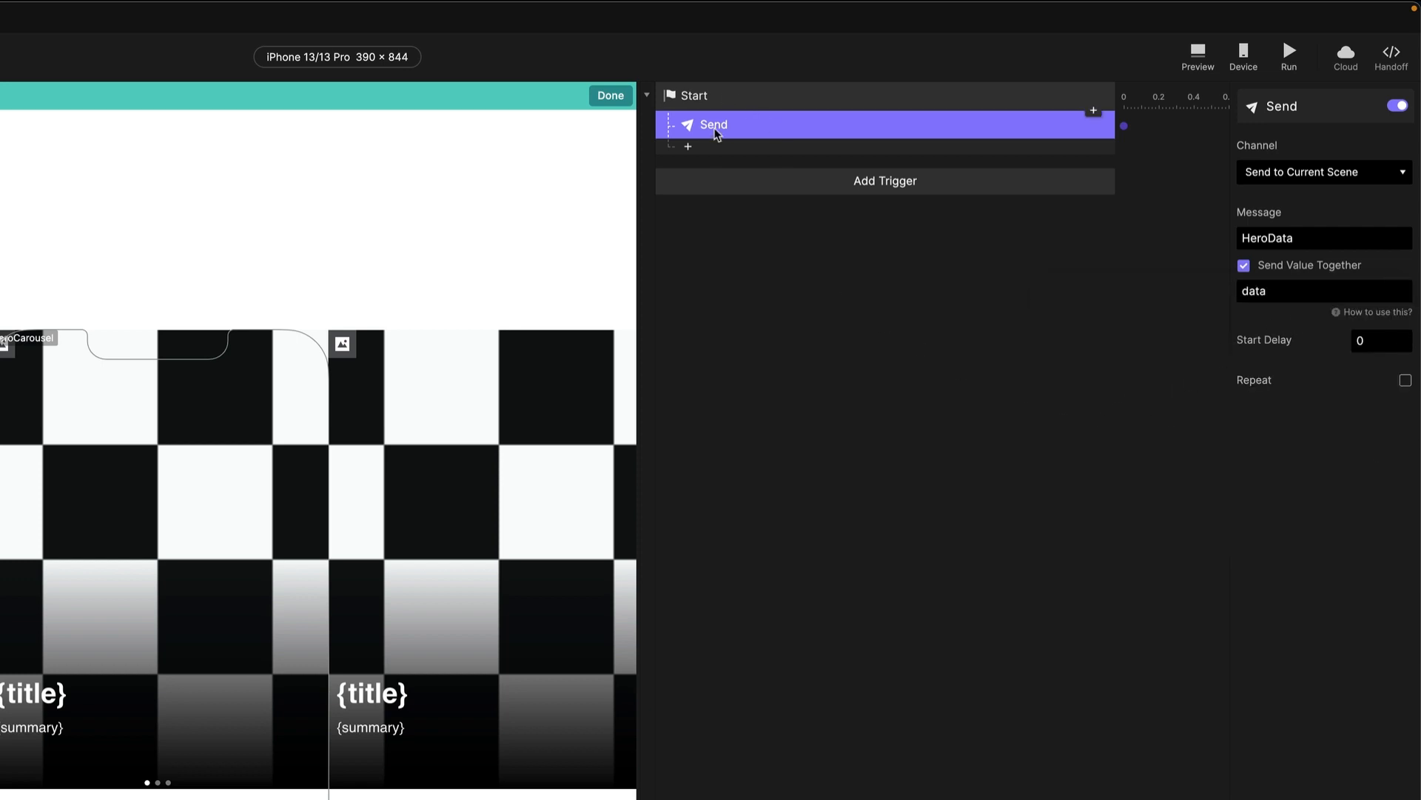
left_click(801, 313)
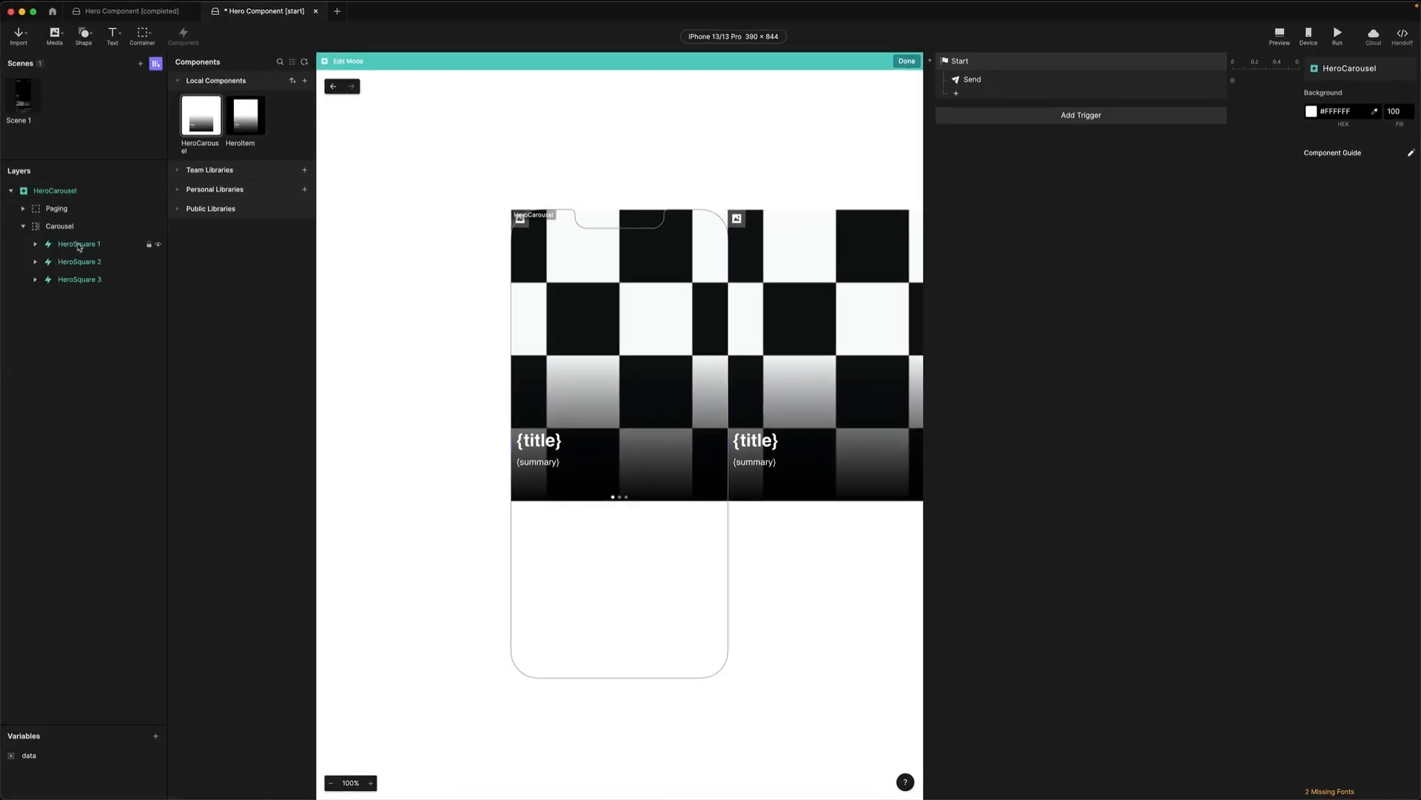
Set HeroSquare 2's item override to 1.
left_click(77, 245)
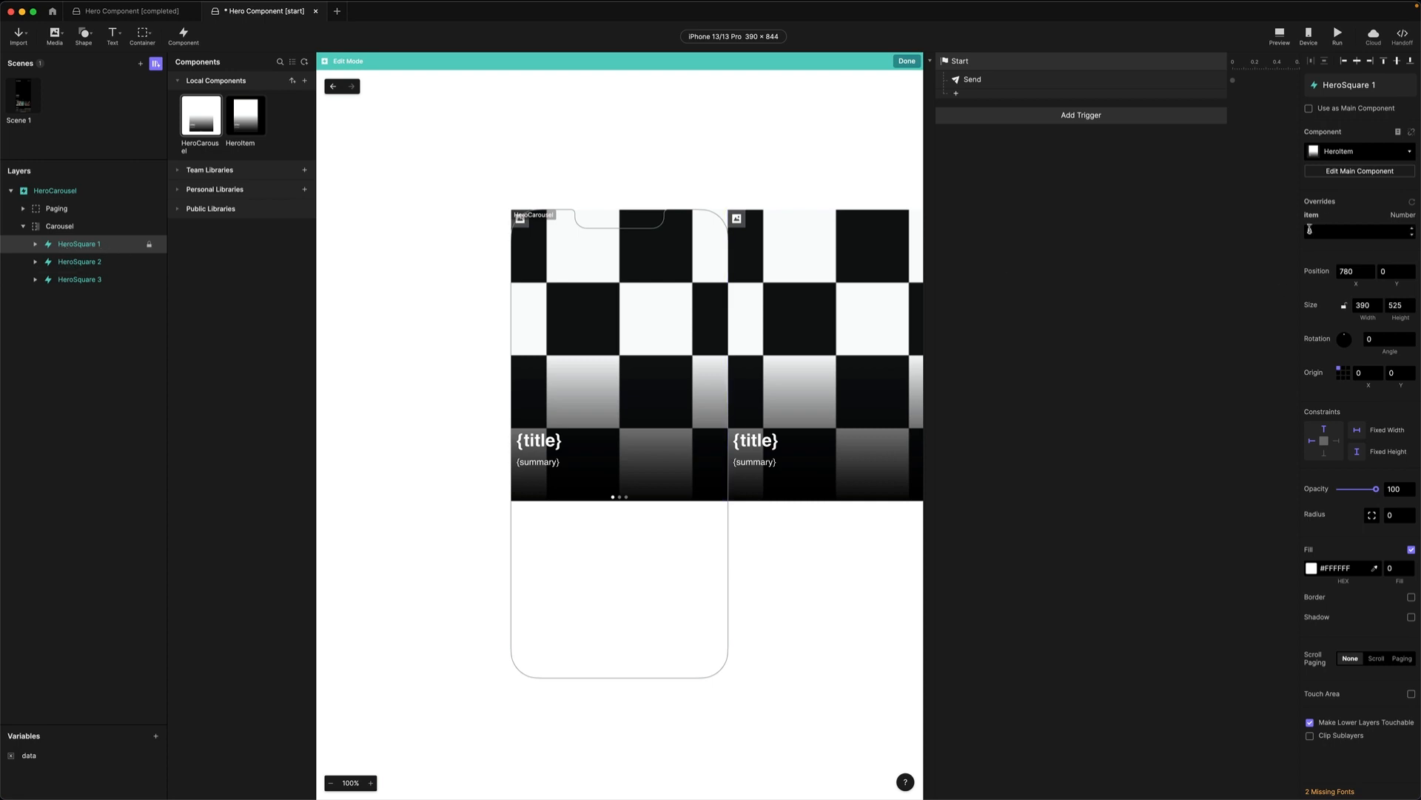
left_click(77, 262)
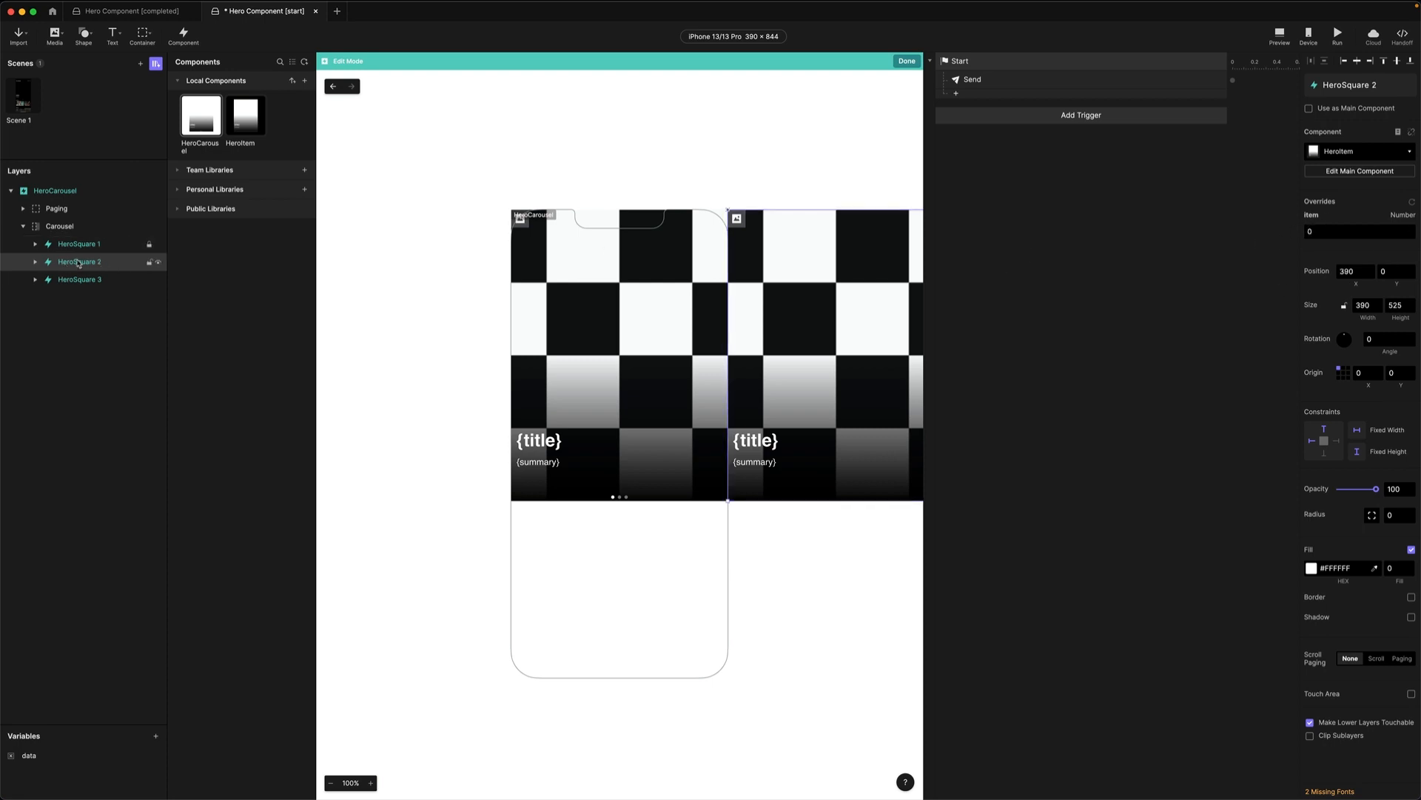
left_click(1335, 230)
type("1")
key("Return")
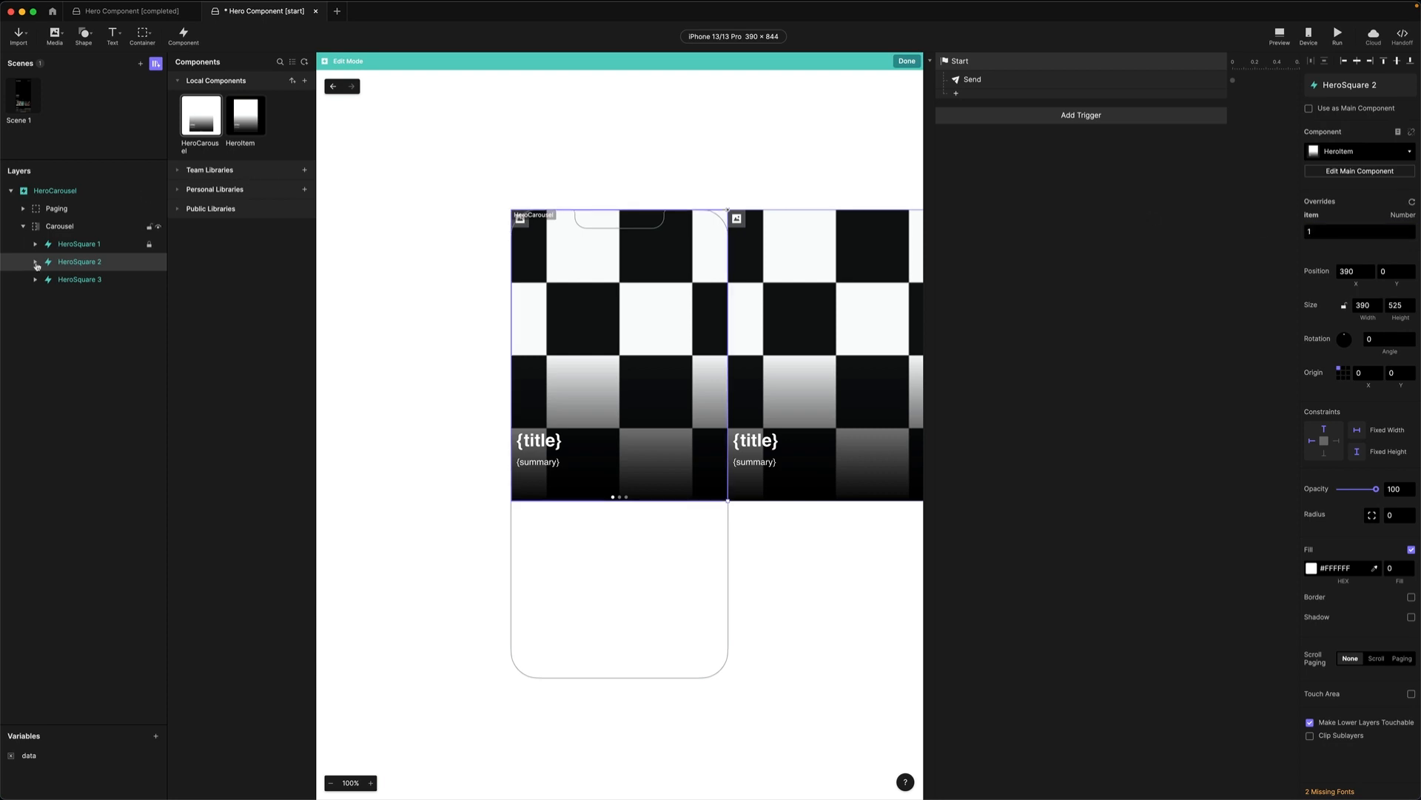
Set HeroSquare 3's item override to 2 and open the HeroItem component.
left_click(71, 281)
left_click(1322, 232)
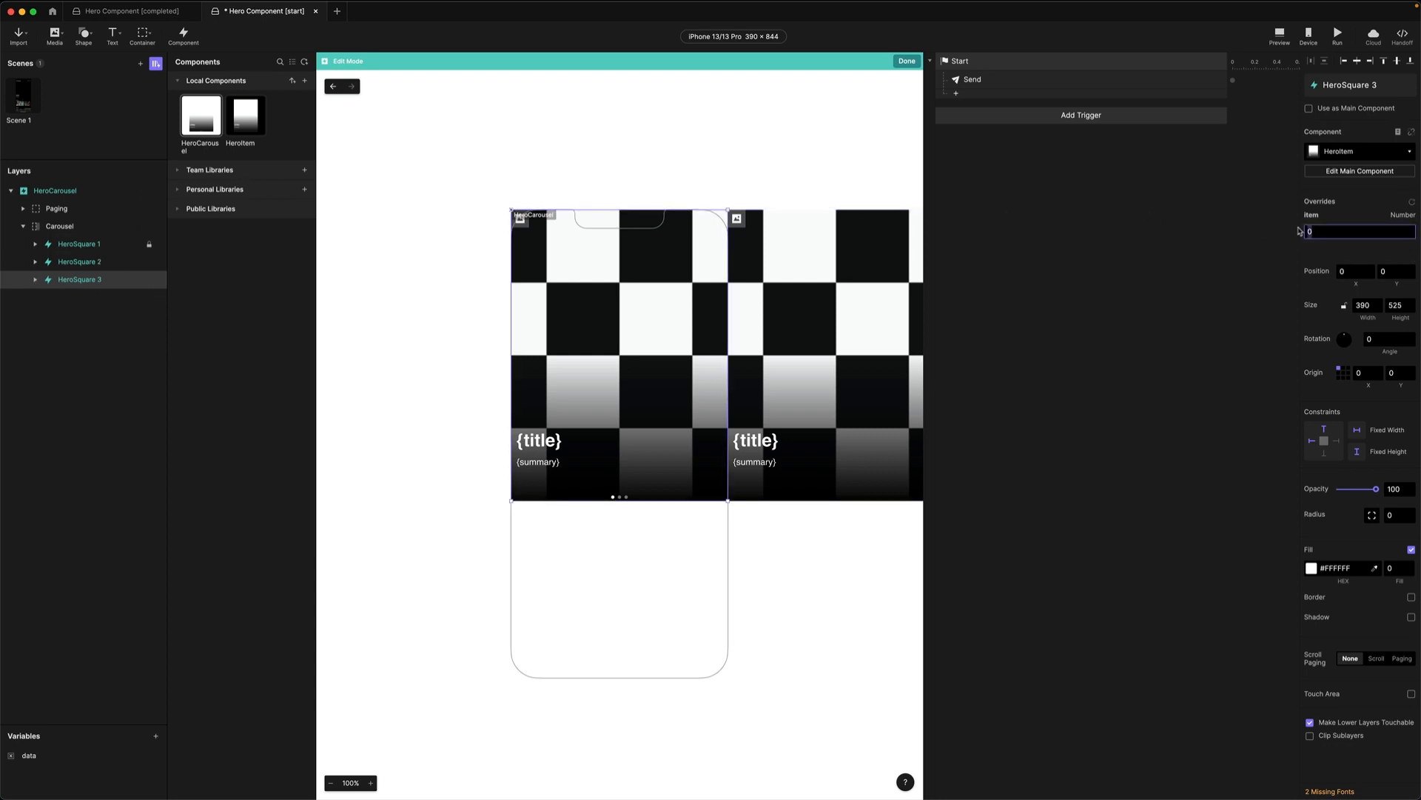
type("2")
key("Return")
left_click(333, 88)
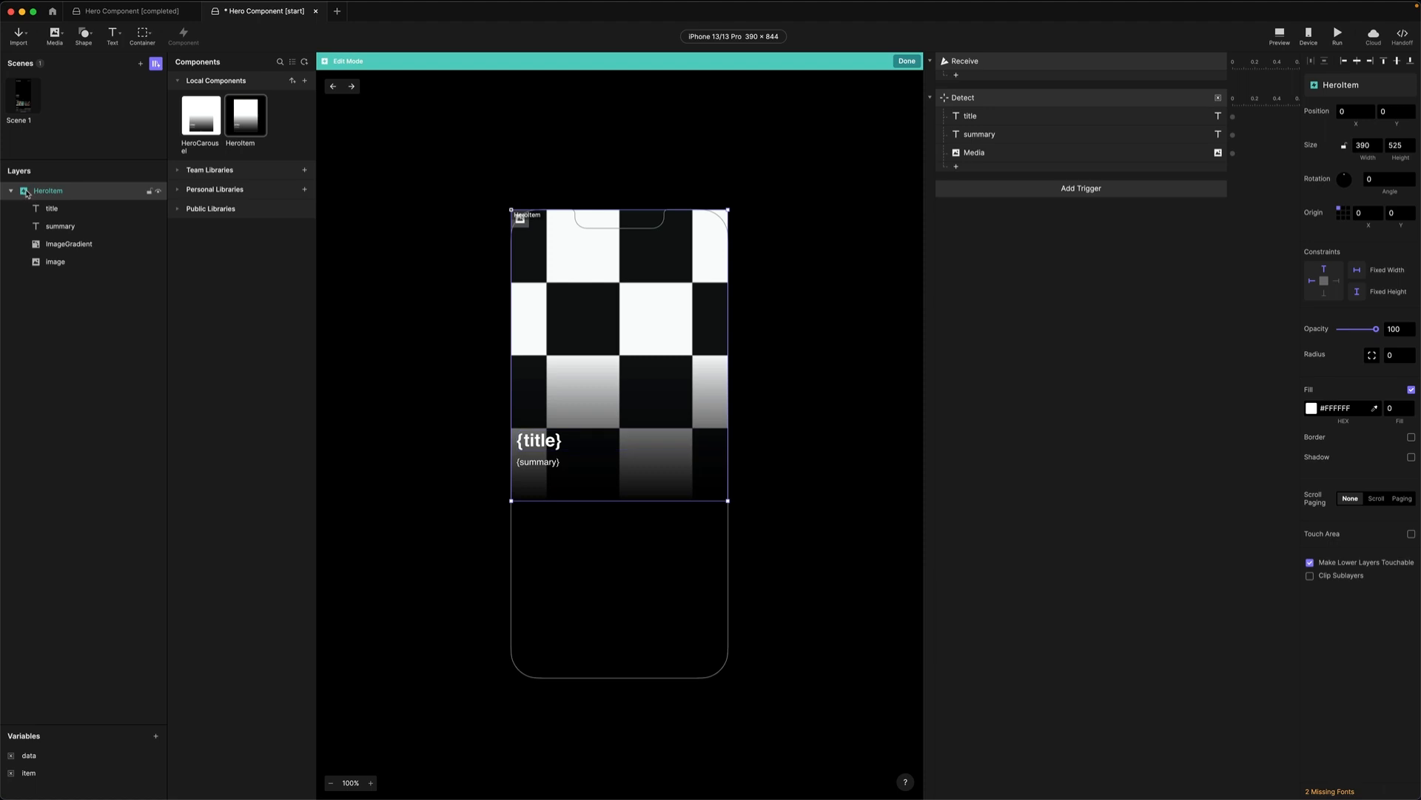
Return to Scene 1 and paste the JSON hero list into the Hero carousel's data override.
left_click(28, 98)
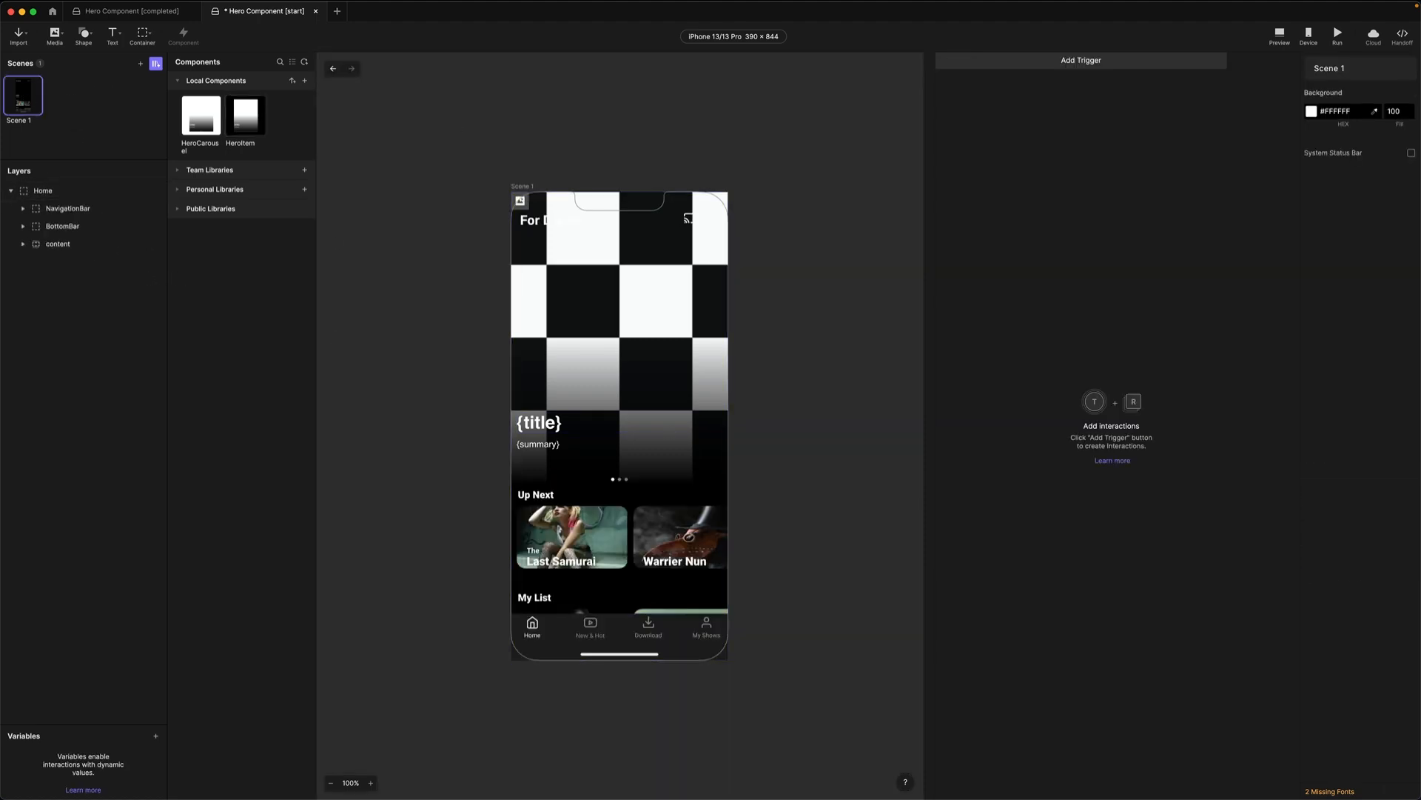
left_click(24, 243)
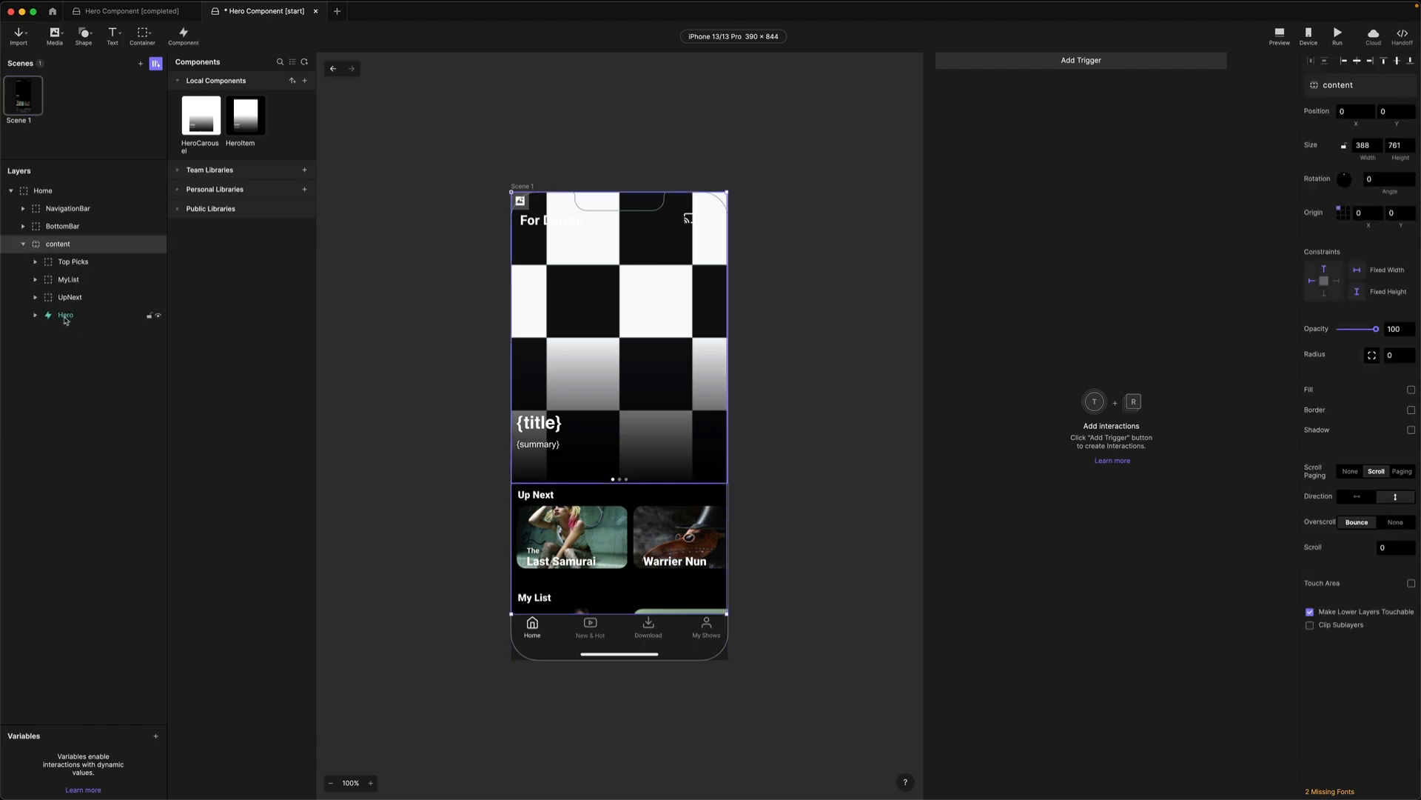
left_click(65, 316)
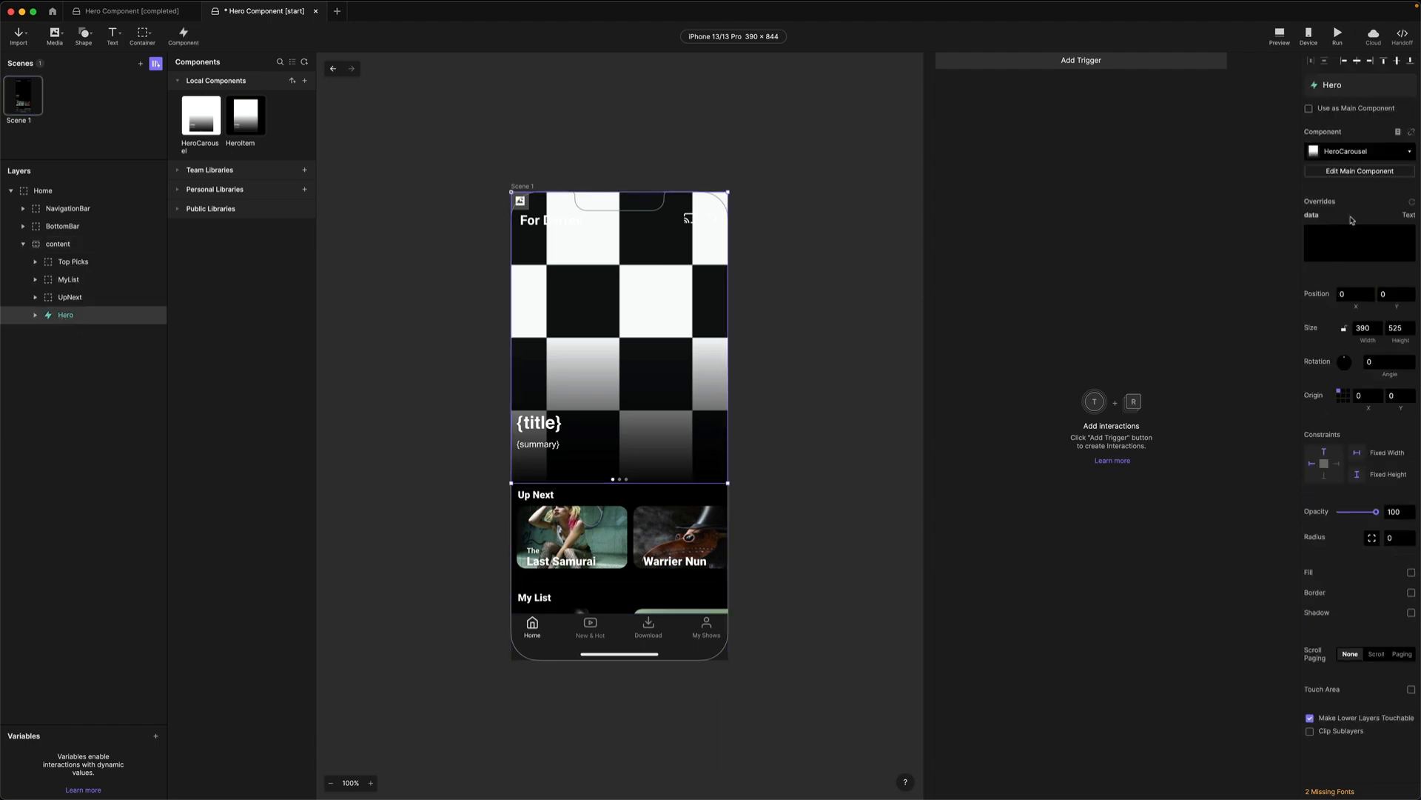
left_click(1360, 243)
key("super+Tab")
left_click(1331, 243)
key("super+v")
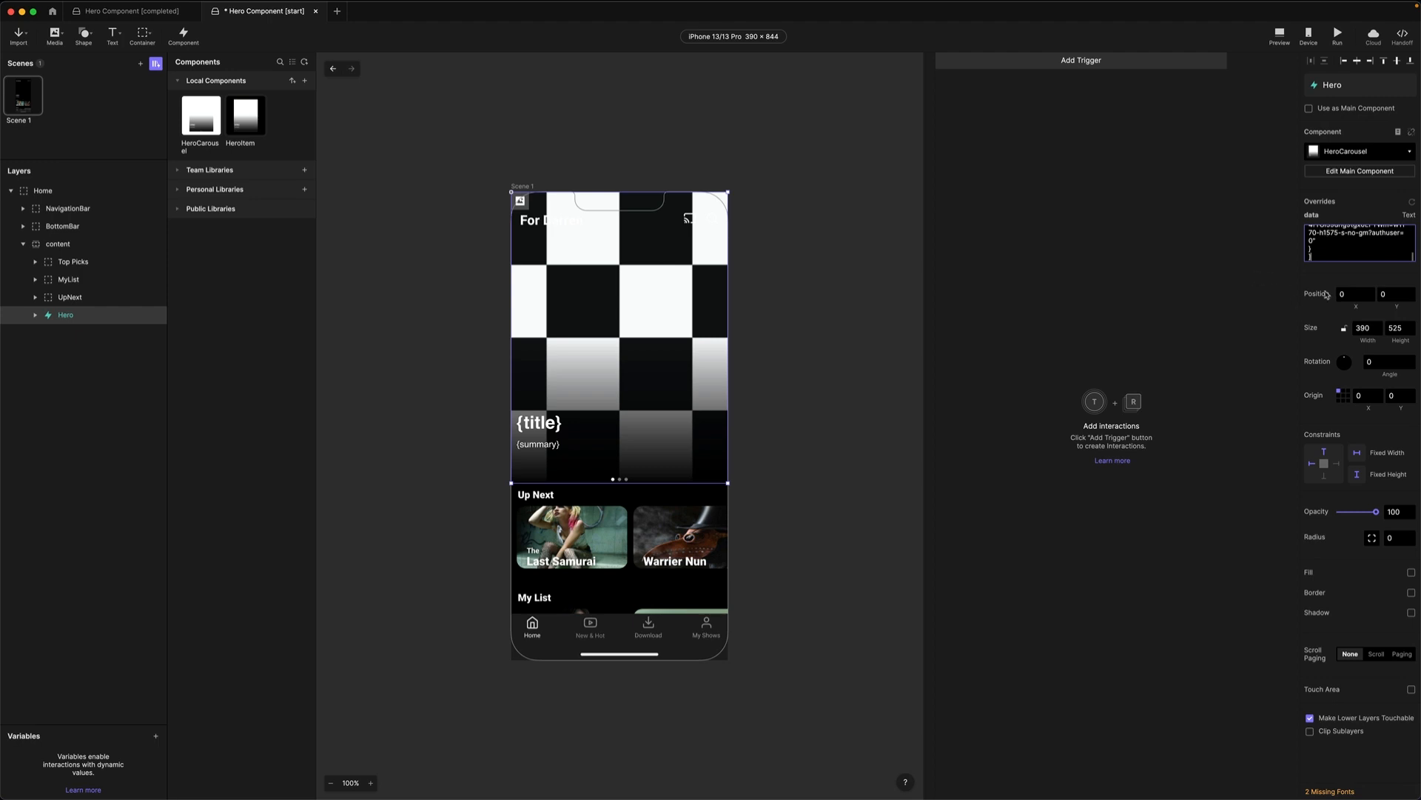
left_click(1337, 272)
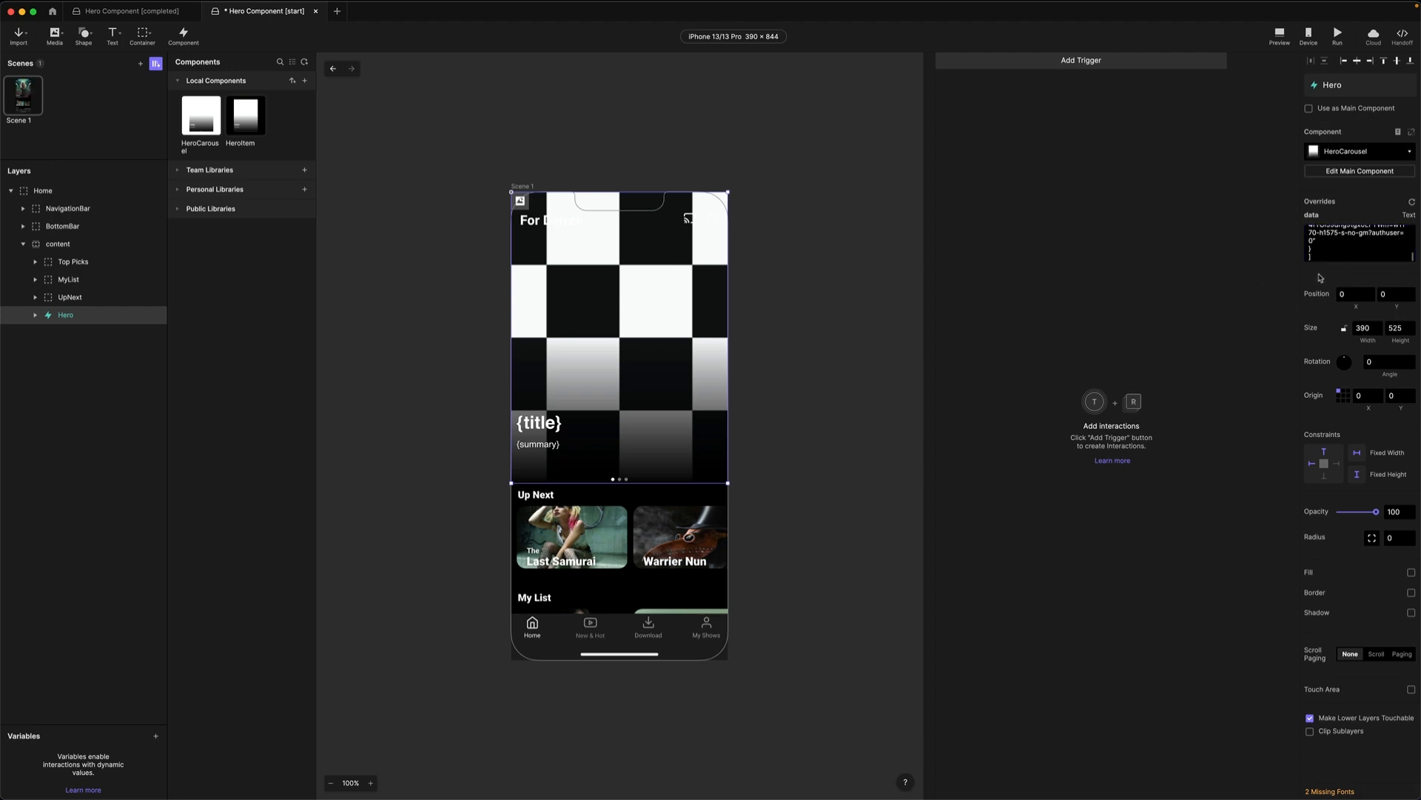
Open a Preview window of the home screen and place it beside the canvas.
left_click(447, 166)
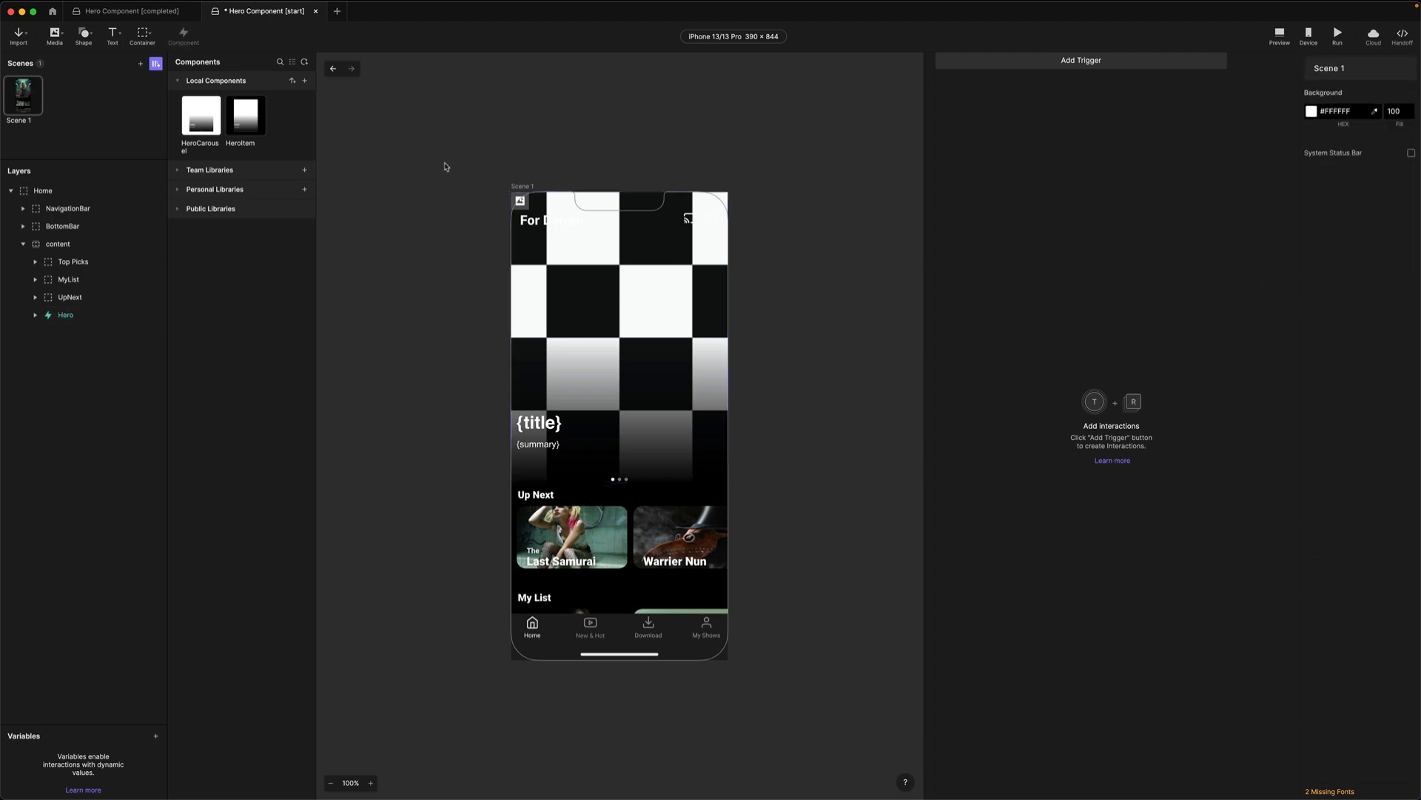
left_click(1279, 35)
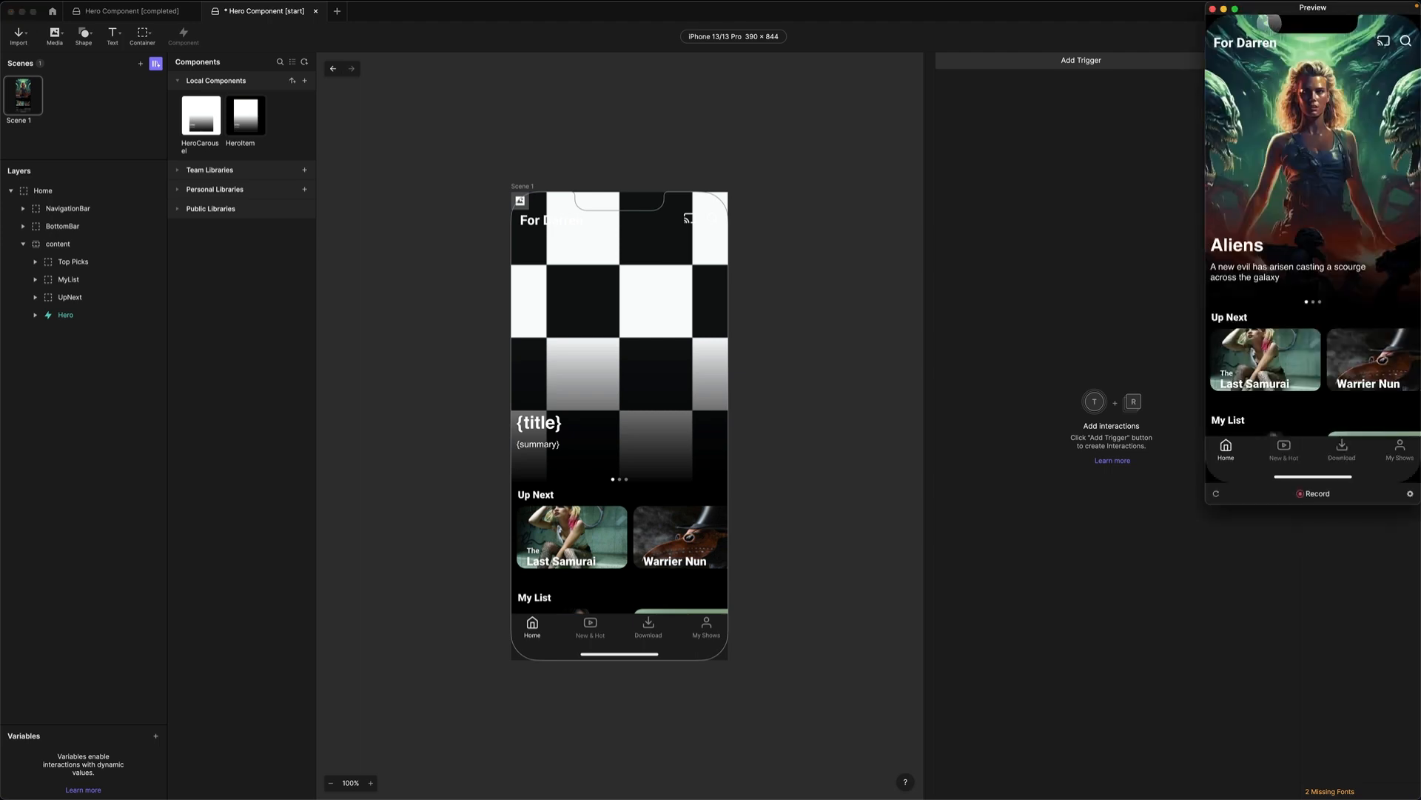
left_click_drag(1270, 10, 814, 105)
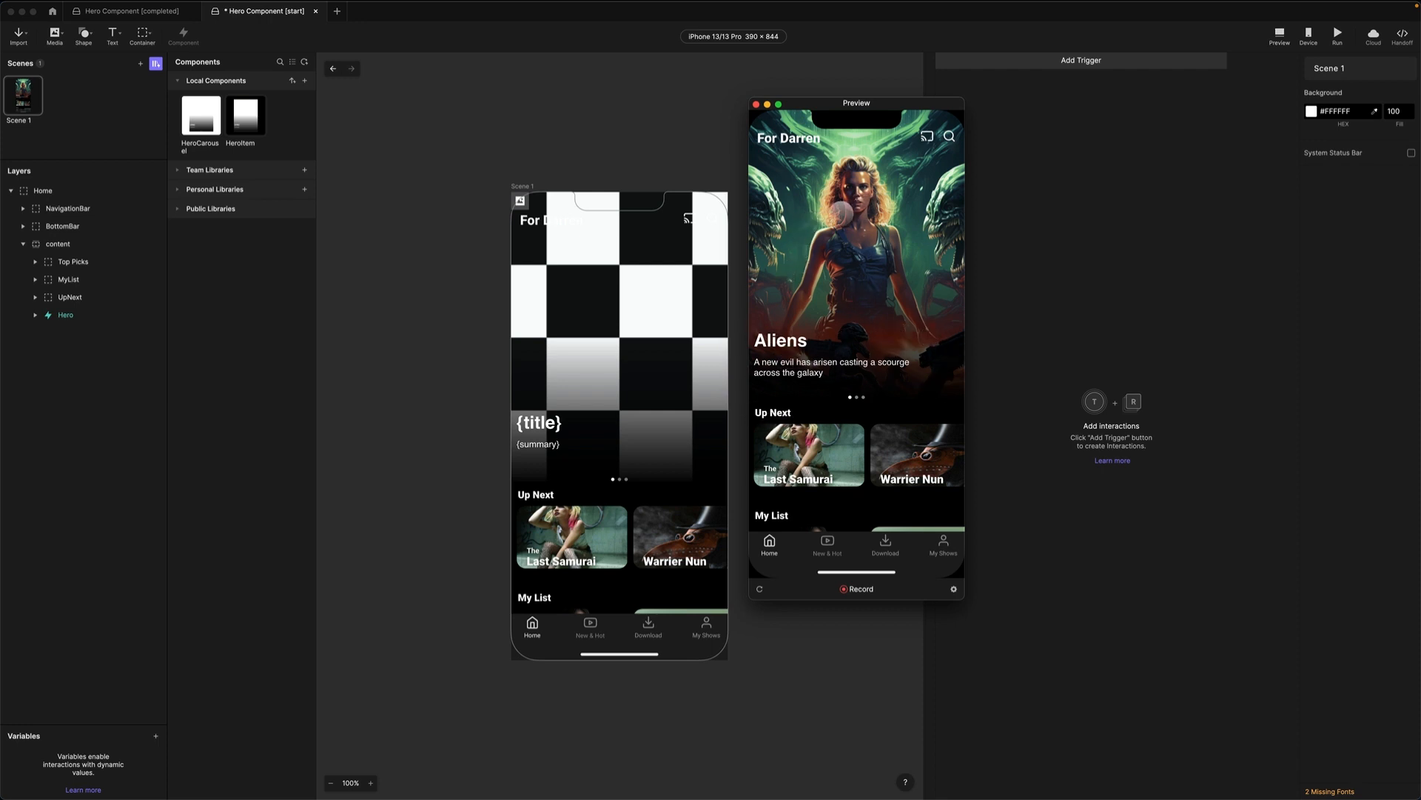
Swipe the hero carousel back and forth through Aliens, Ghostbusters and Jedi Knight.
left_click_drag(884, 255, 775, 293)
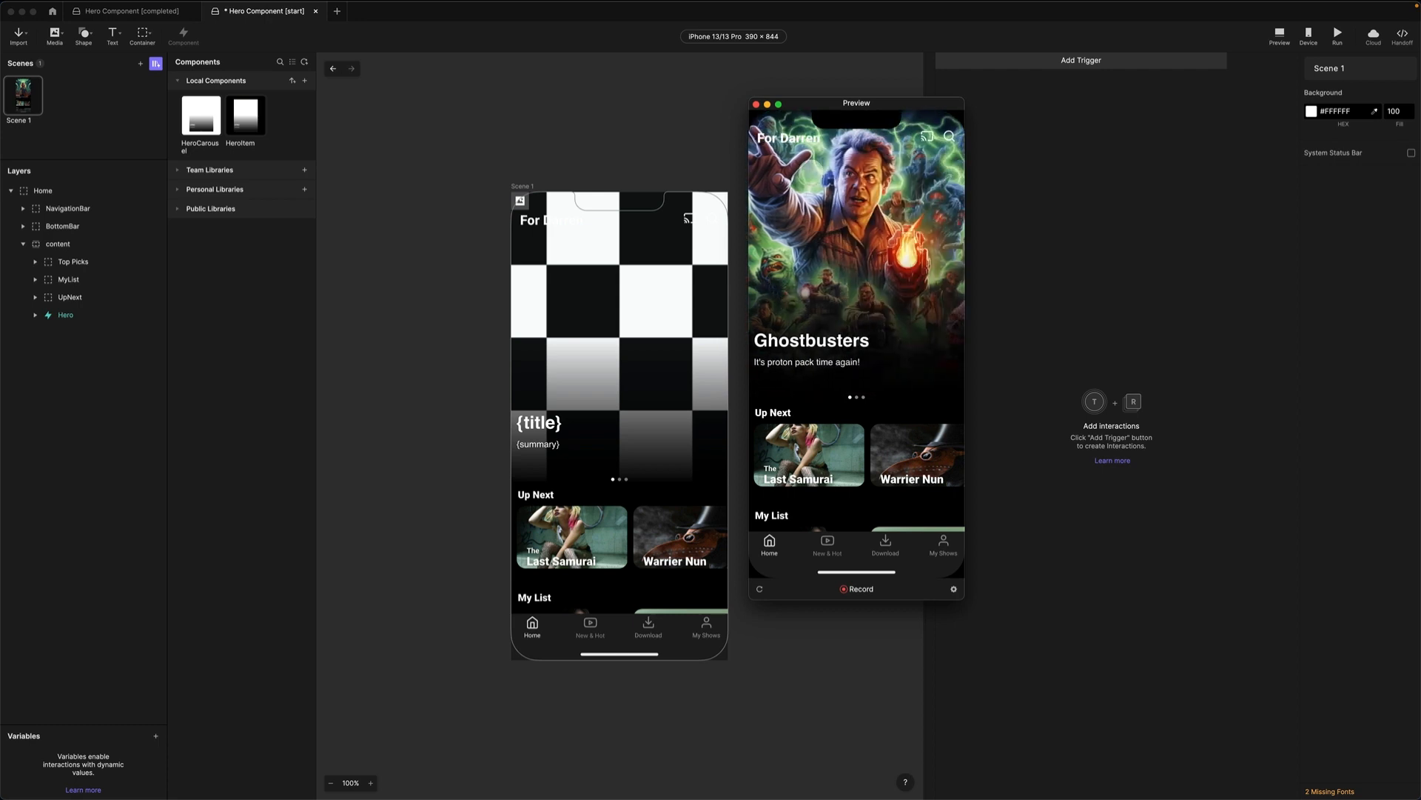
left_click_drag(909, 274, 756, 344)
left_click_drag(824, 297, 953, 317)
left_click_drag(850, 260, 1022, 270)
left_click_drag(870, 239, 811, 236)
left_click_drag(945, 275, 890, 286)
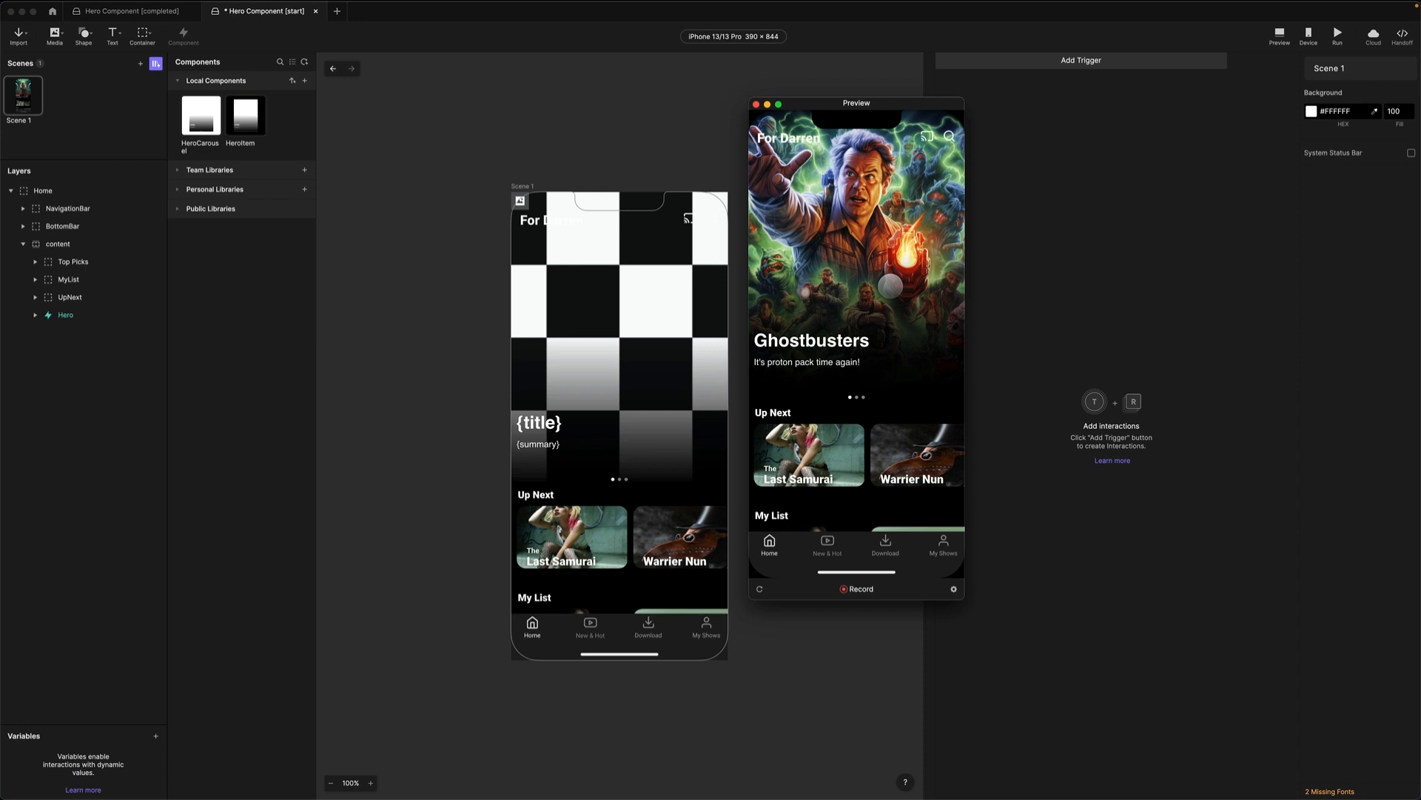